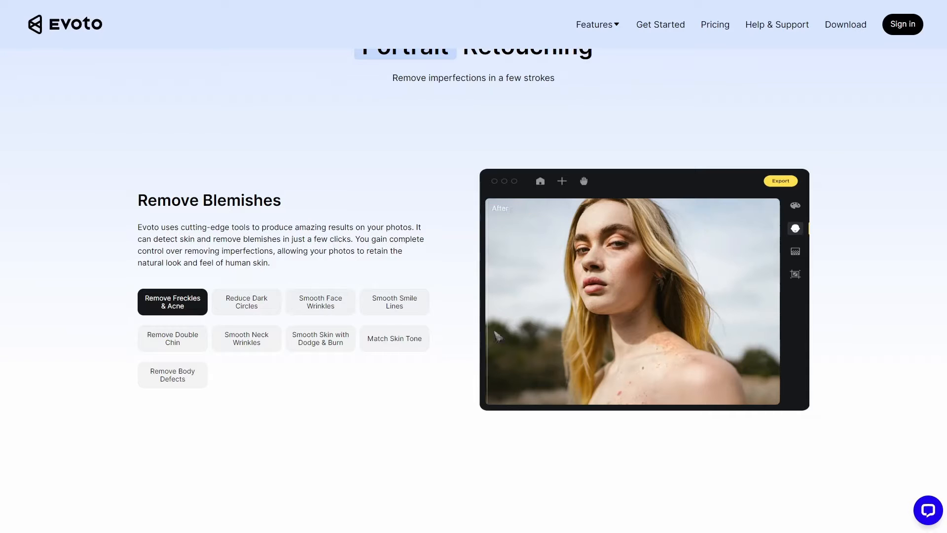
scroll(575, 315, "down", 5)
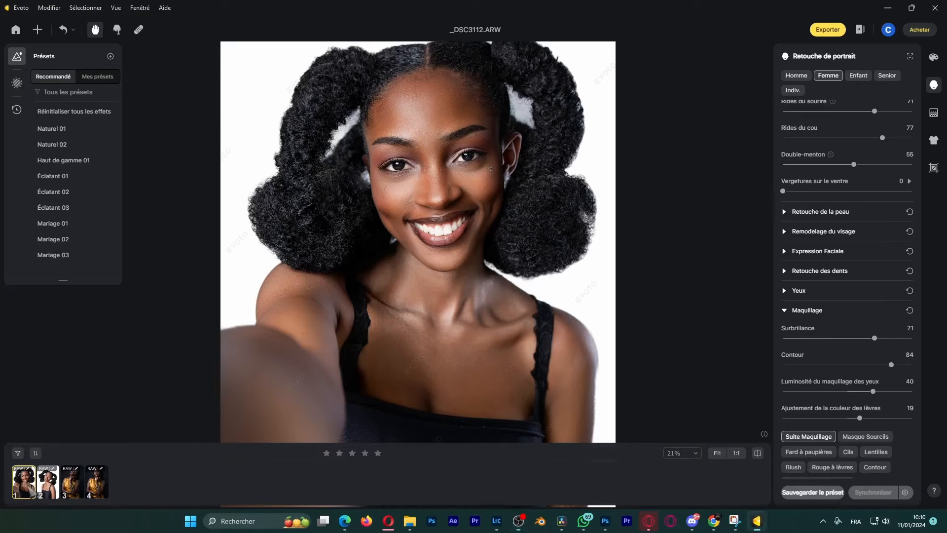
Select the first two photos and review which edit categories their synchronisation settings cover, without saving
left_click(47, 486)
left_click(25, 488)
left_click(48, 486)
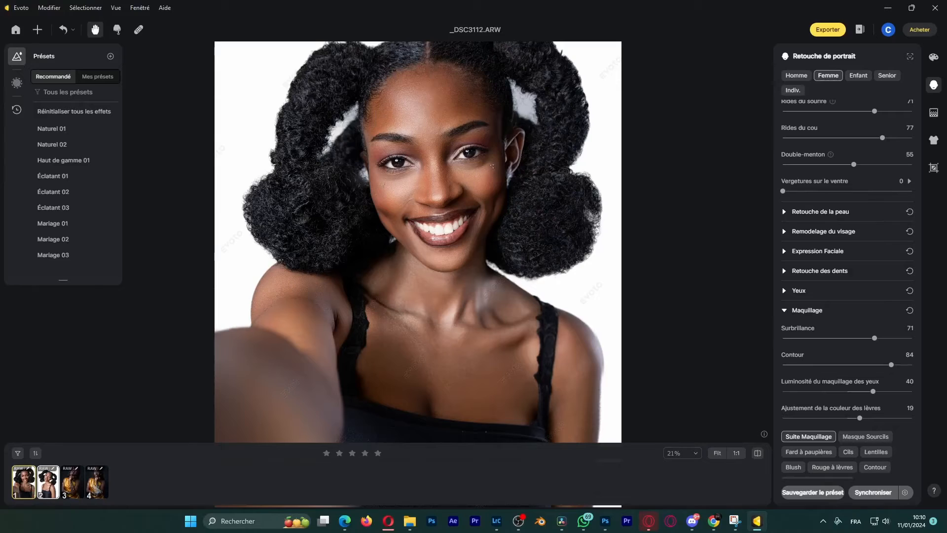
left_click(869, 497)
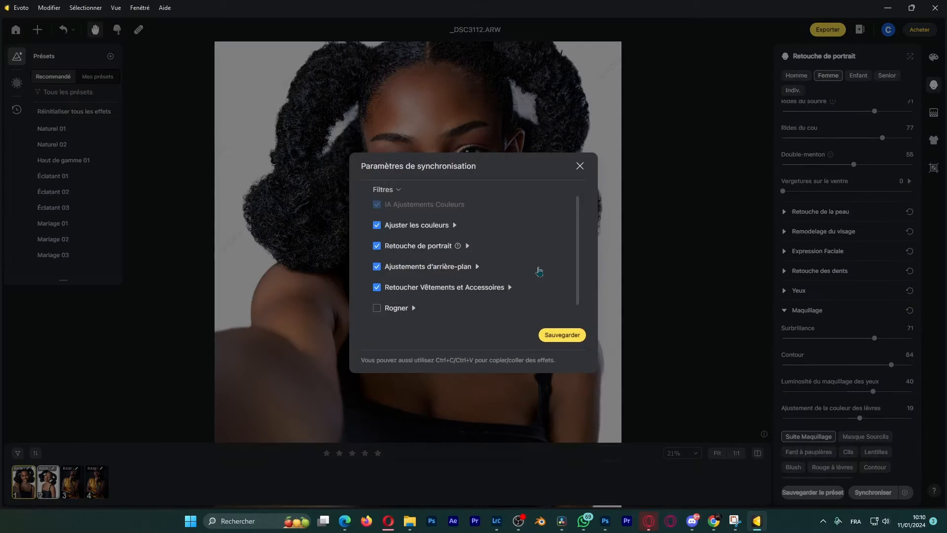
left_click(580, 165)
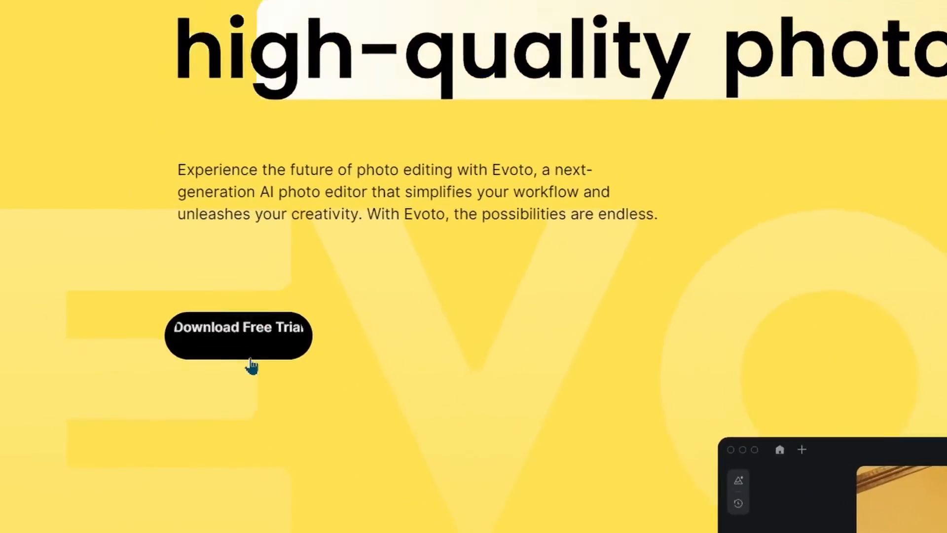
scroll(608, 381, "down", 10)
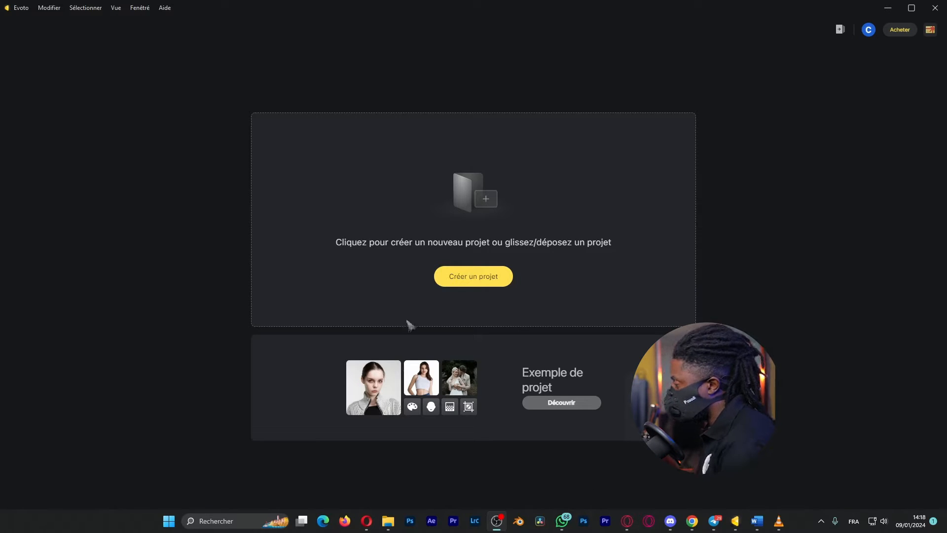
Open the example project with the sample images
left_click(555, 402)
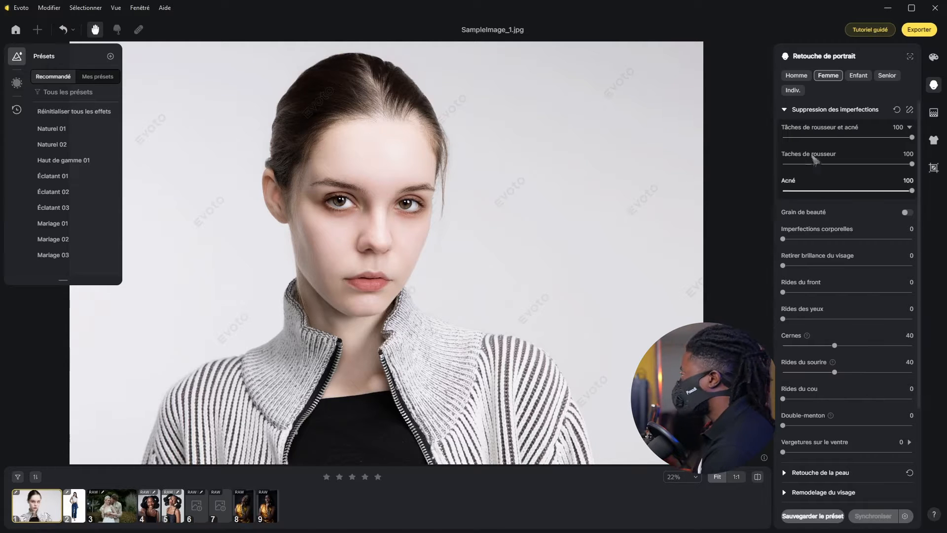
scroll(848, 212, "down", 2)
scroll(844, 257, "up", 2)
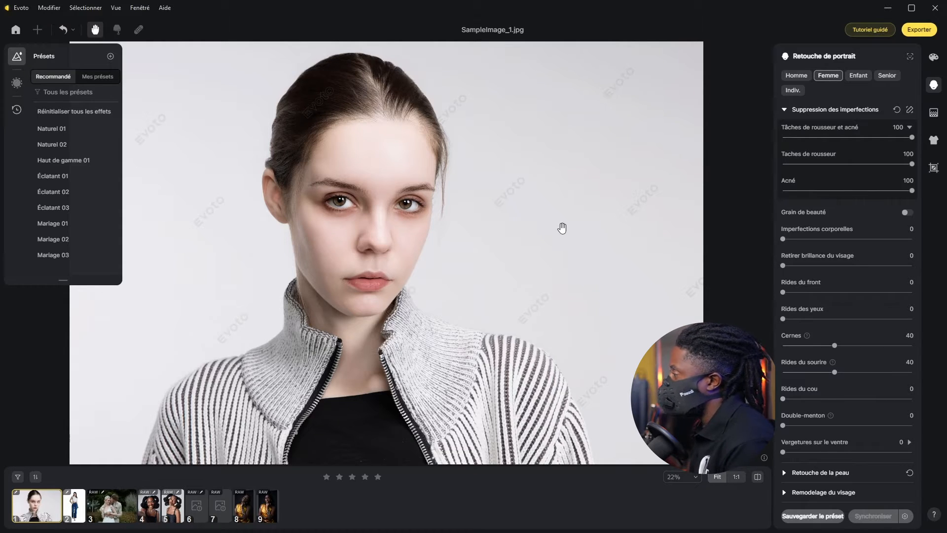
scroll(553, 310, "down", 2)
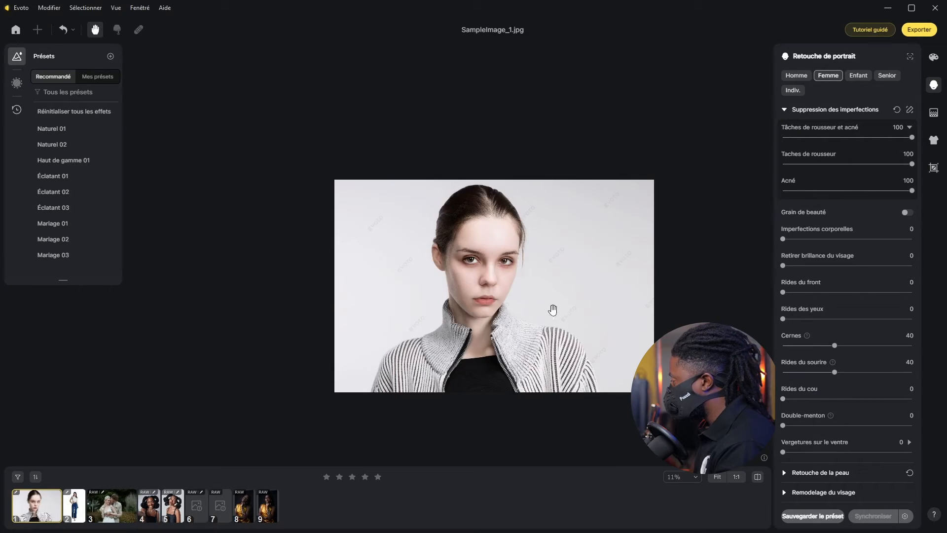
Compare the sample portrait before and after retouching, looking closely at the face
left_click(757, 478)
left_click(758, 478)
left_click(758, 478)
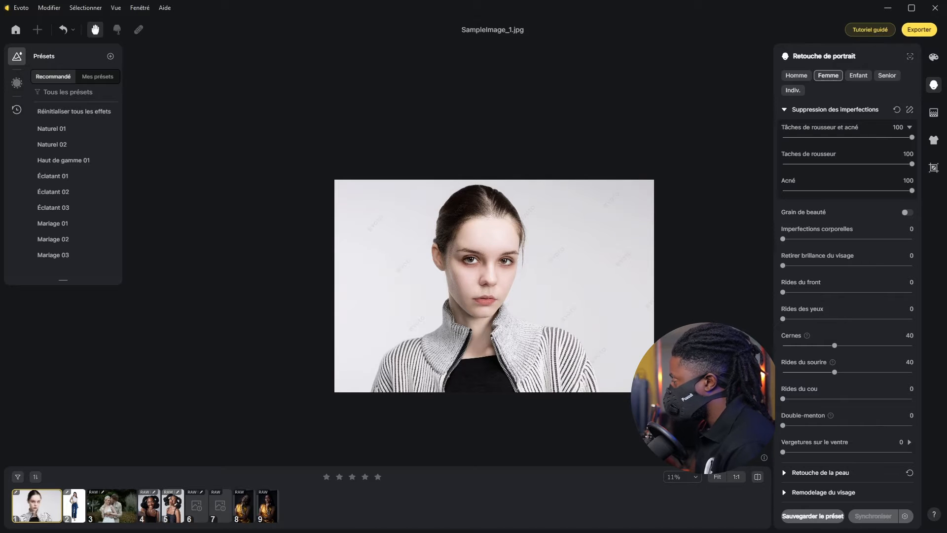
scroll(591, 304, "up", 3)
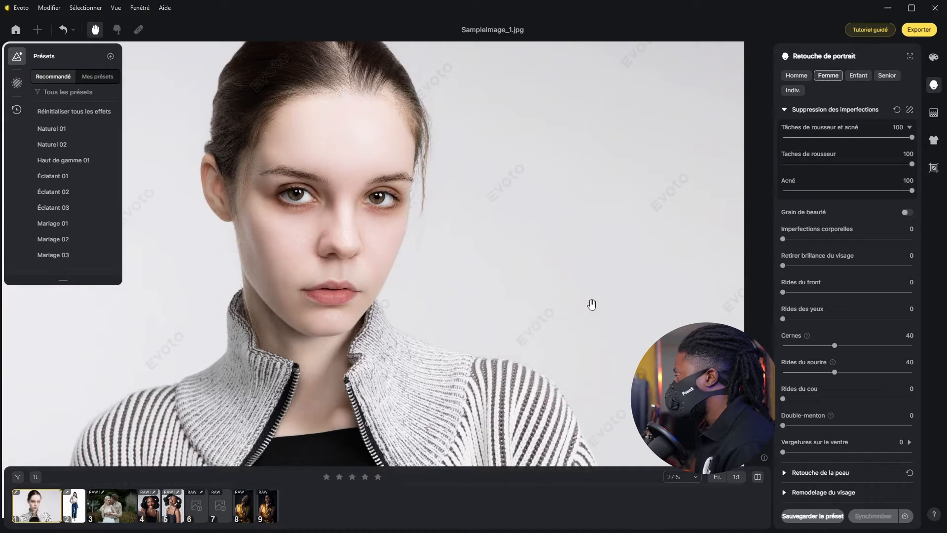
key("backslash")
key("backslash")
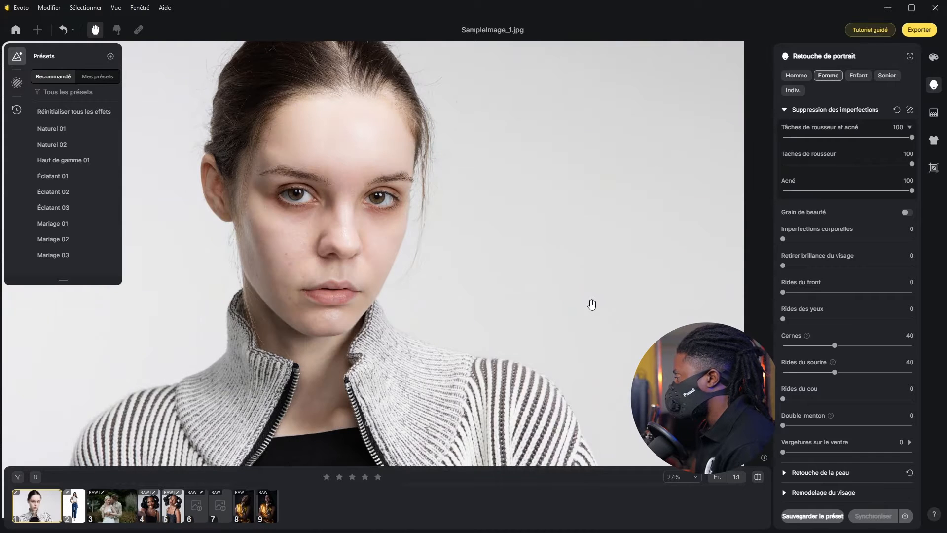
key("backslash")
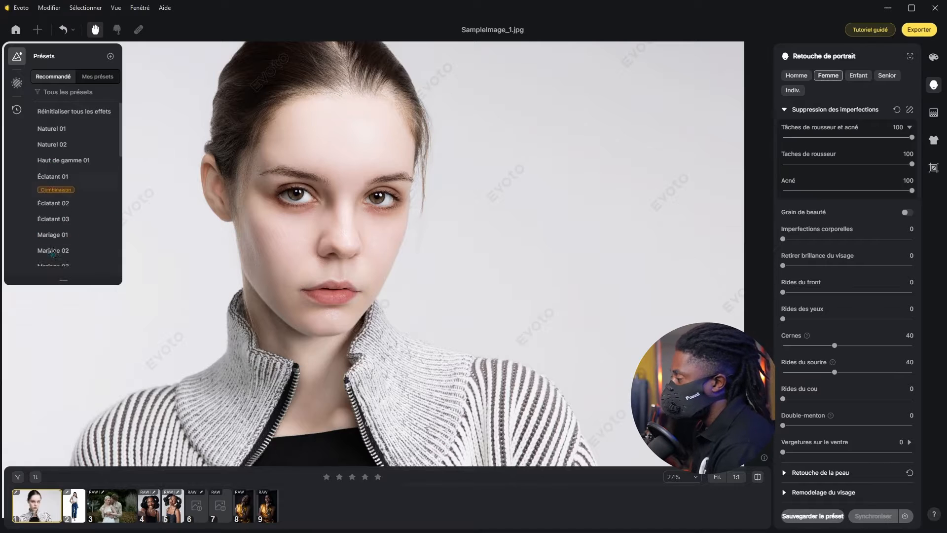
Browse the recommended presets and apply Naturel 01 to the sample portrait
scroll(73, 163, "down", 5)
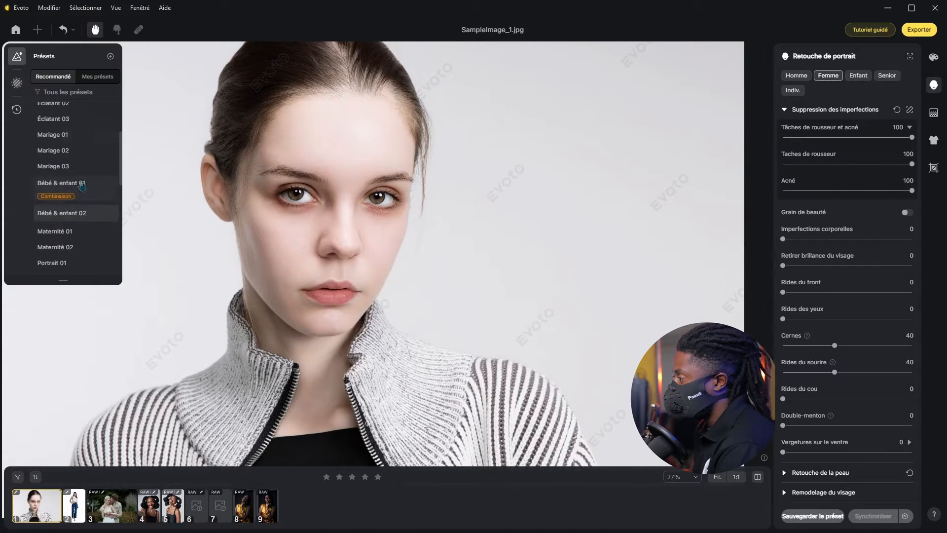
scroll(69, 215, "down", 1)
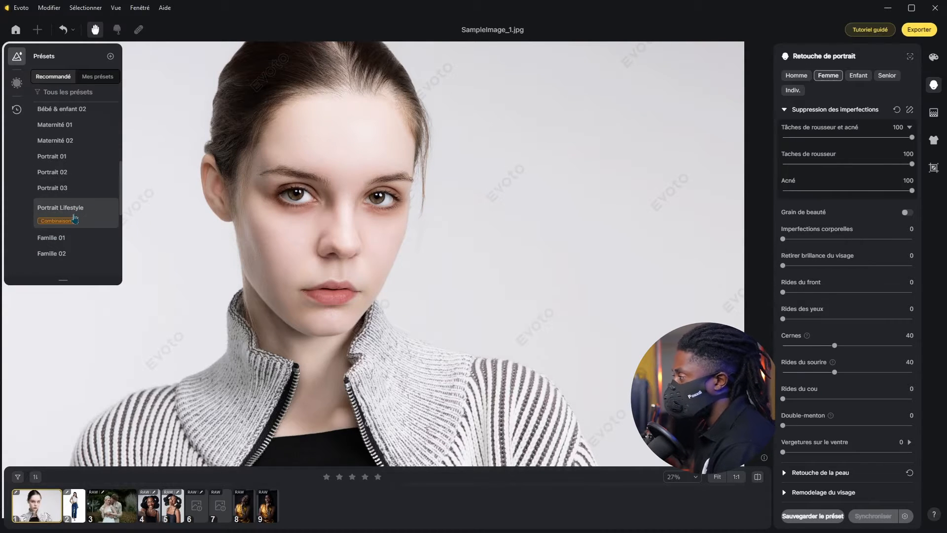
scroll(74, 208, "up", 6)
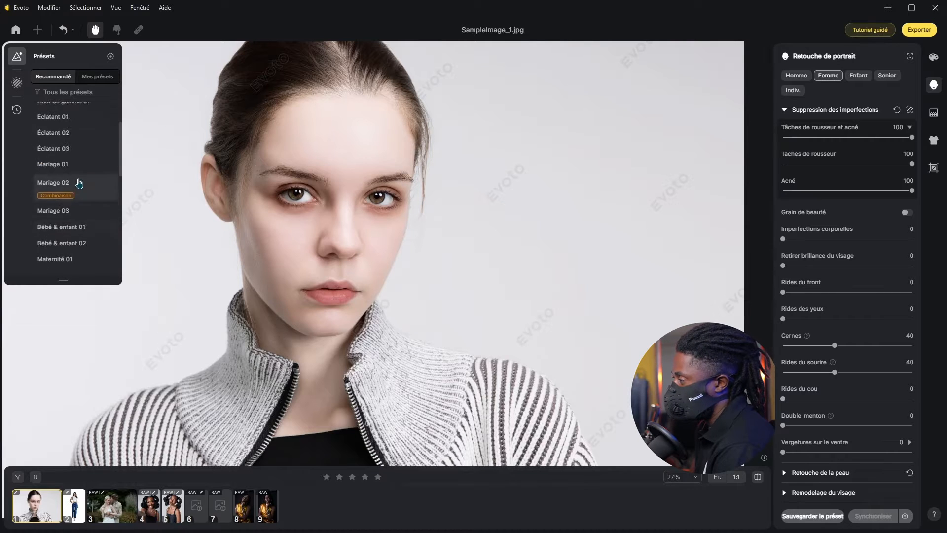
left_click(53, 129)
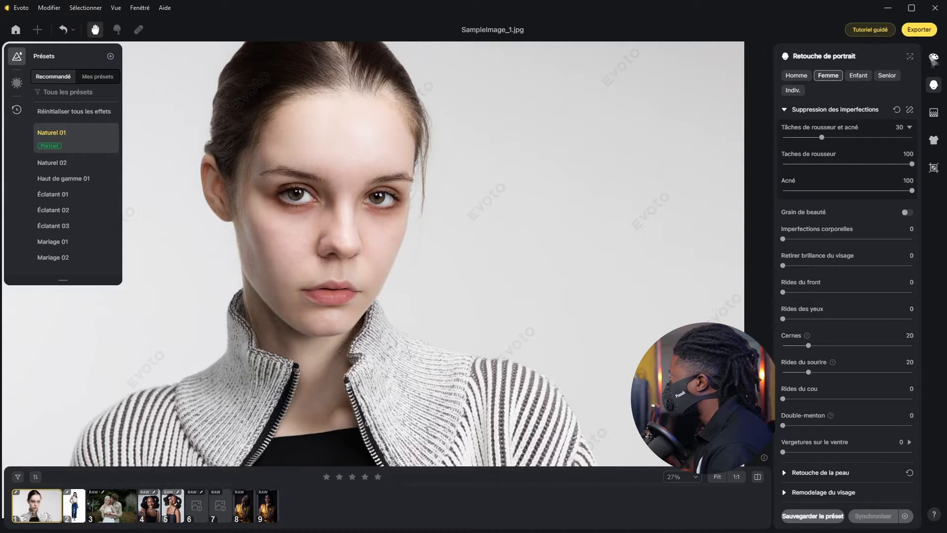
Examine the available colour adjustments for the sample portrait, and return to the portrait retouching settings
left_click(934, 58)
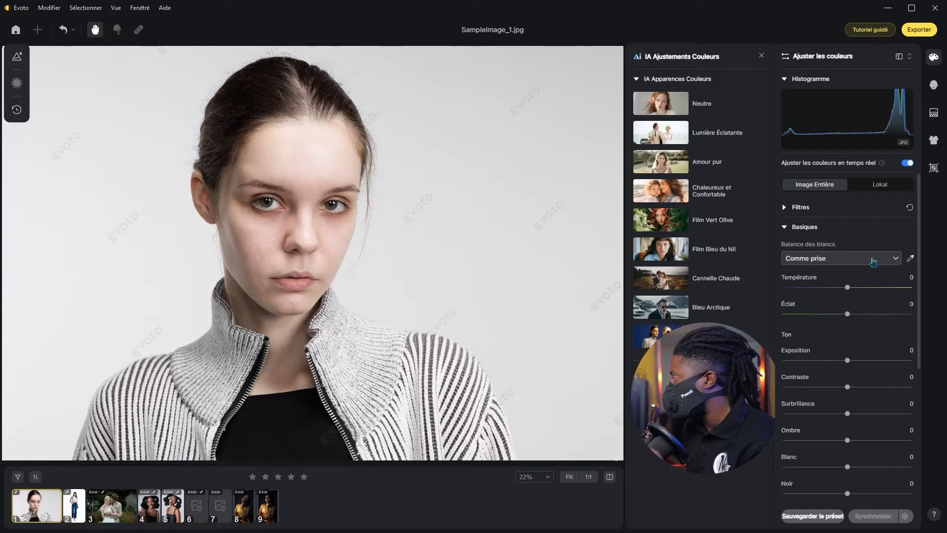
scroll(881, 253, "down", 5)
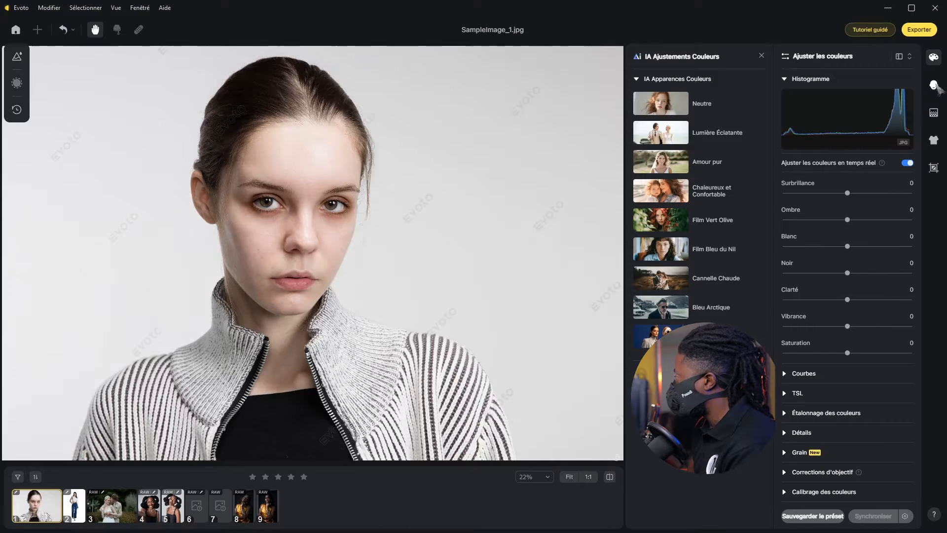
left_click(935, 86)
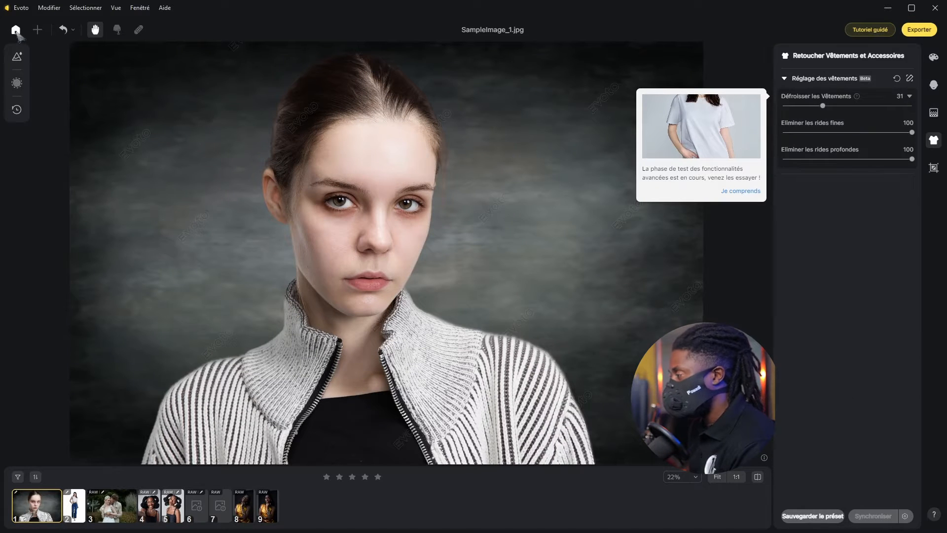
Leave the example project and create a new project named "Retouche Tuto"
left_click(16, 31)
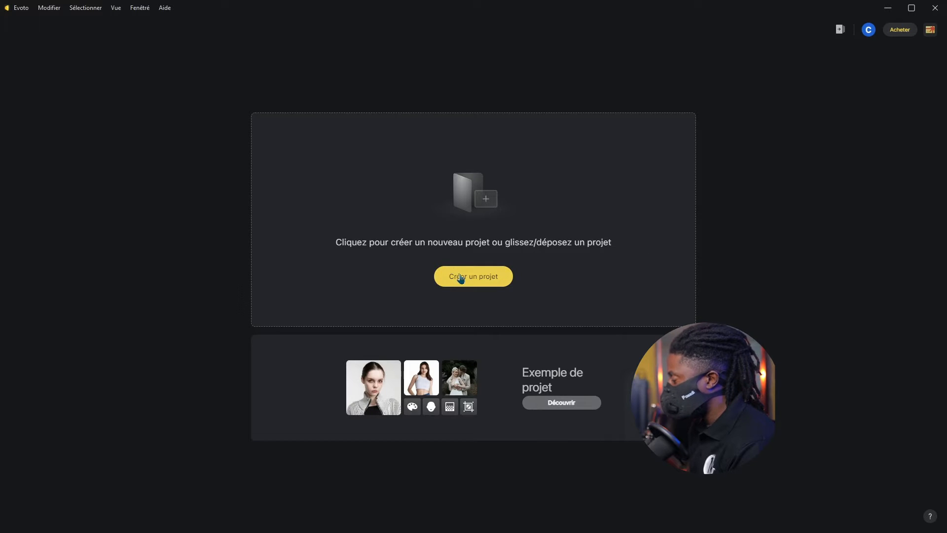
left_click(464, 279)
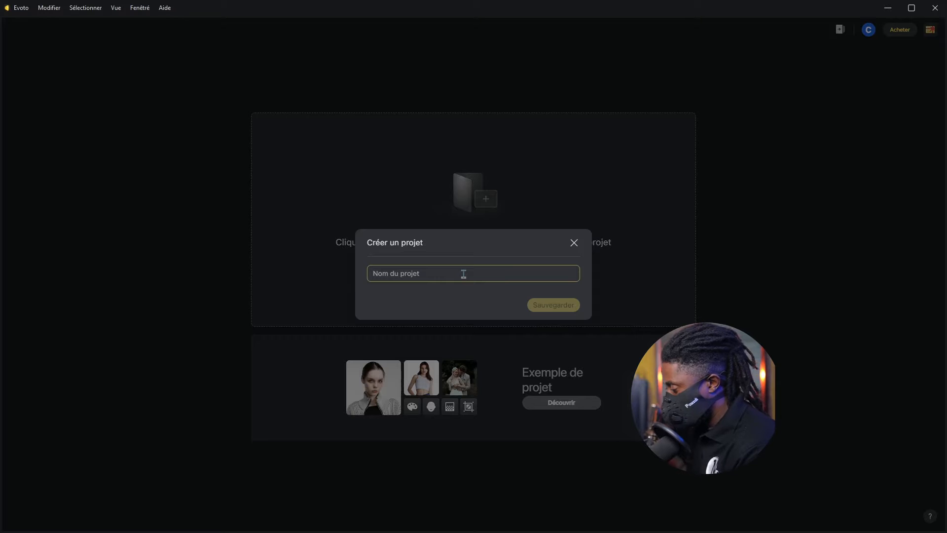
type("Retouche T")
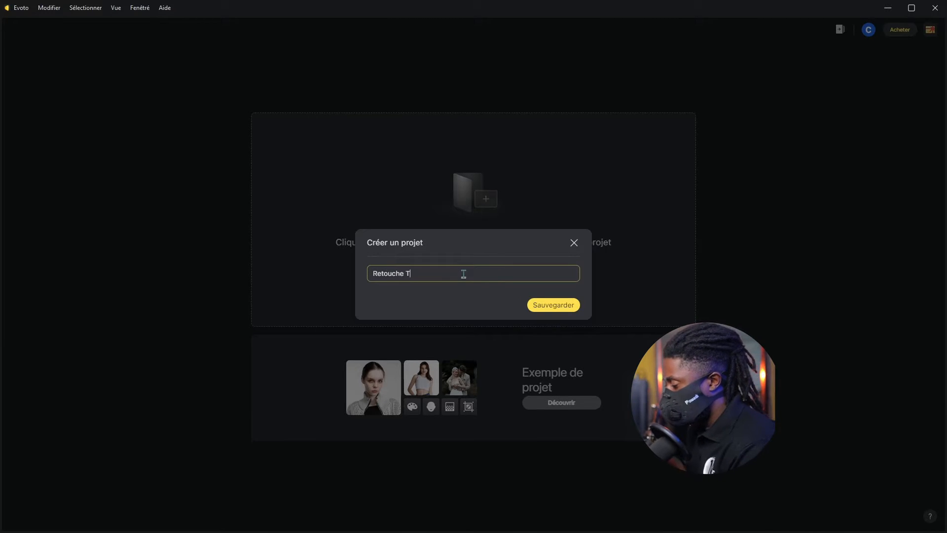
type("uto")
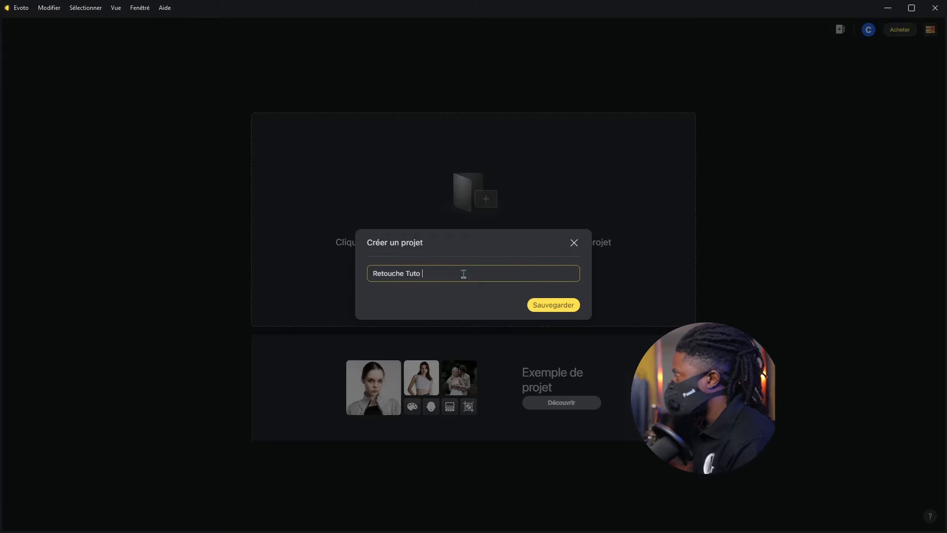
left_click(539, 304)
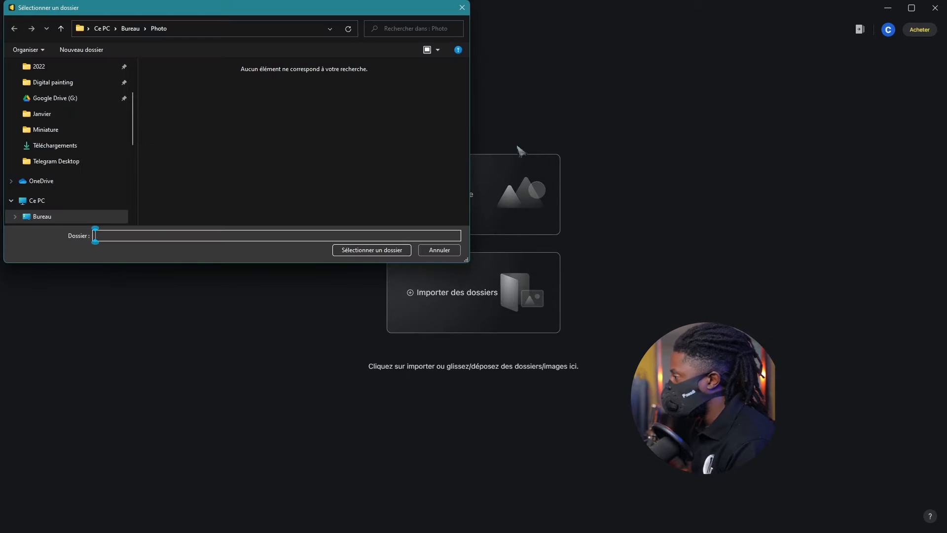
Import the Photo folder from Bureau into the new project
left_click(131, 28)
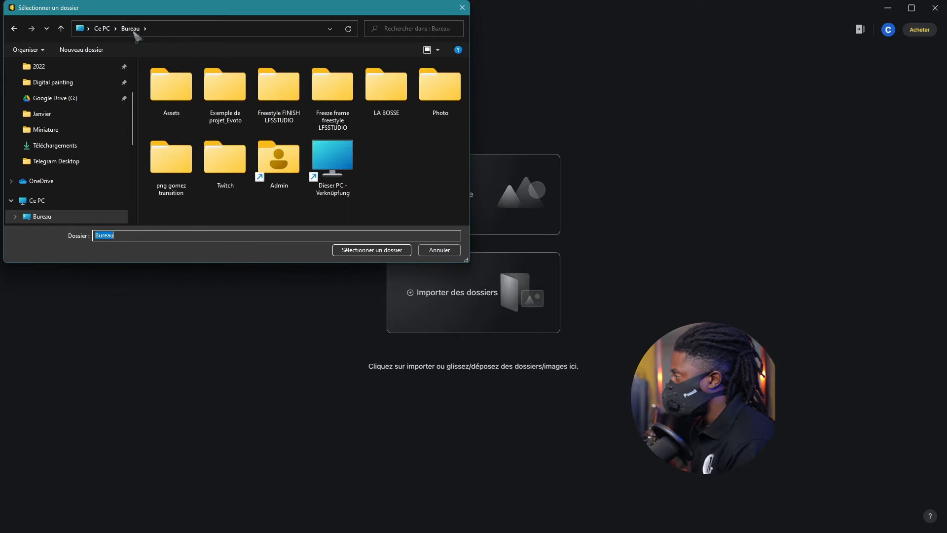
left_click(437, 102)
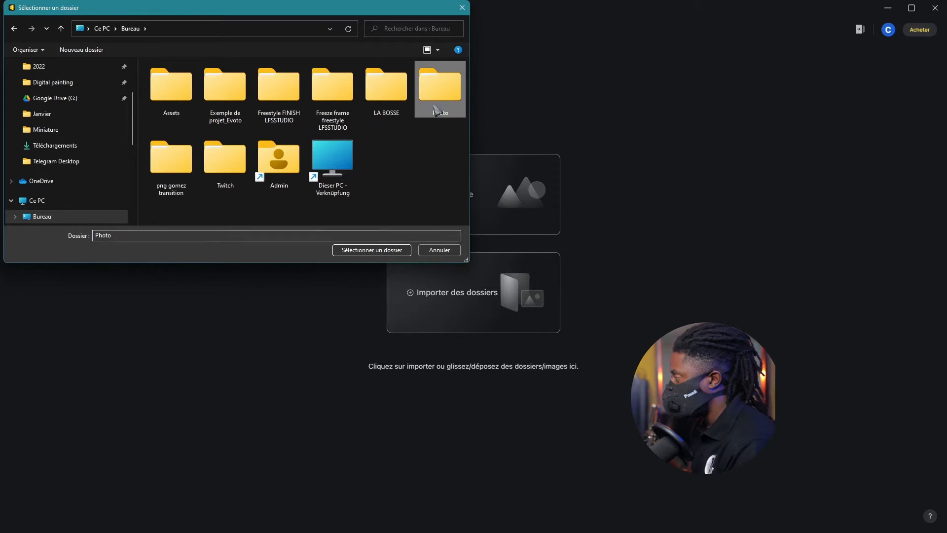
left_click(383, 253)
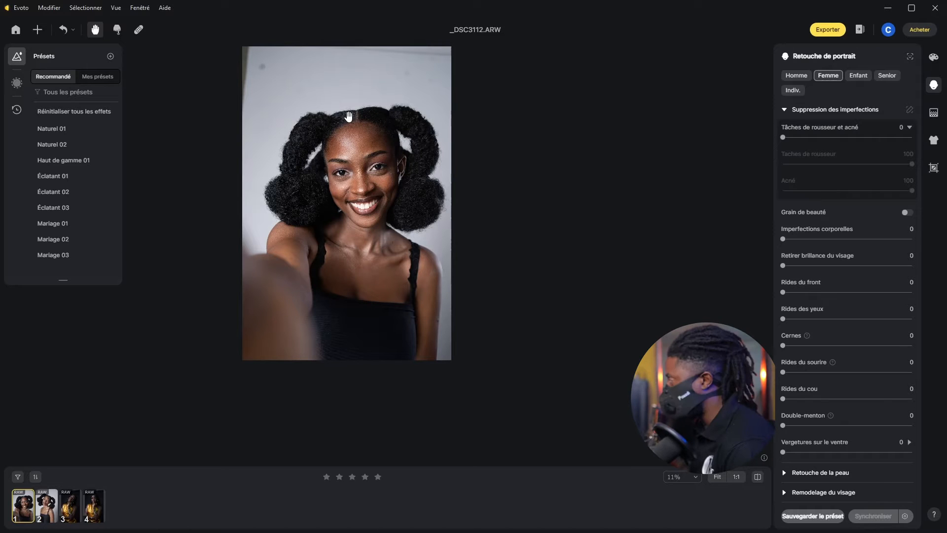
Crop the first portrait with the Libre ratio, trimming empty background above the hair and a thin strip along its left edge
scroll(346, 164, "up", 4)
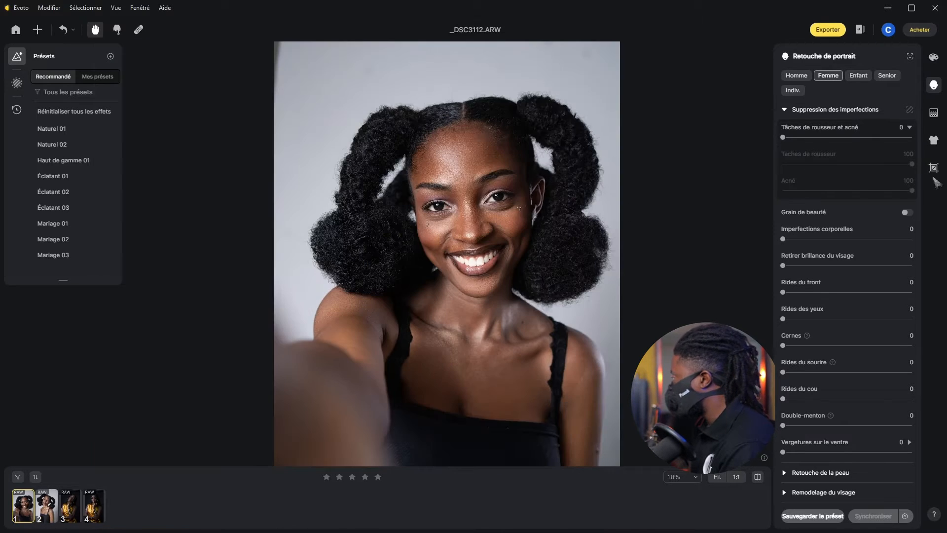
left_click(934, 167)
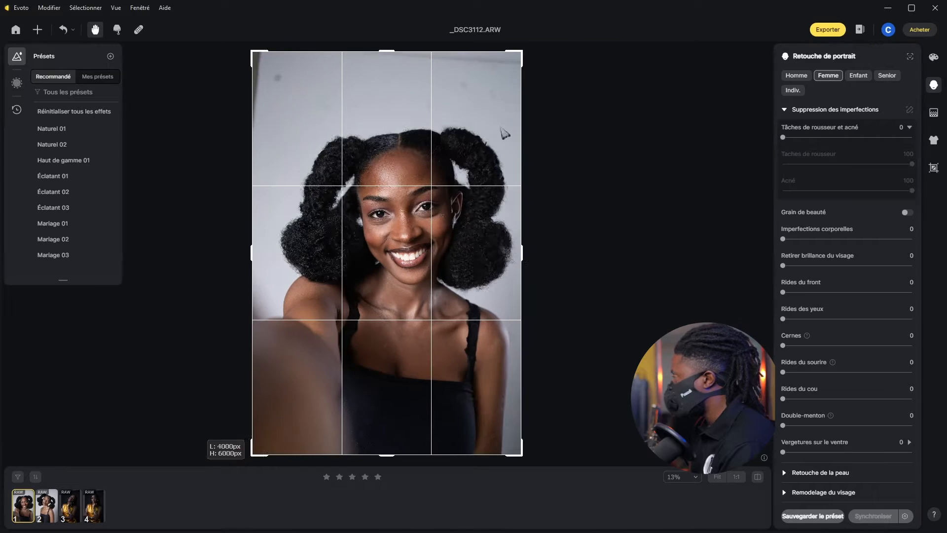
left_click(905, 98)
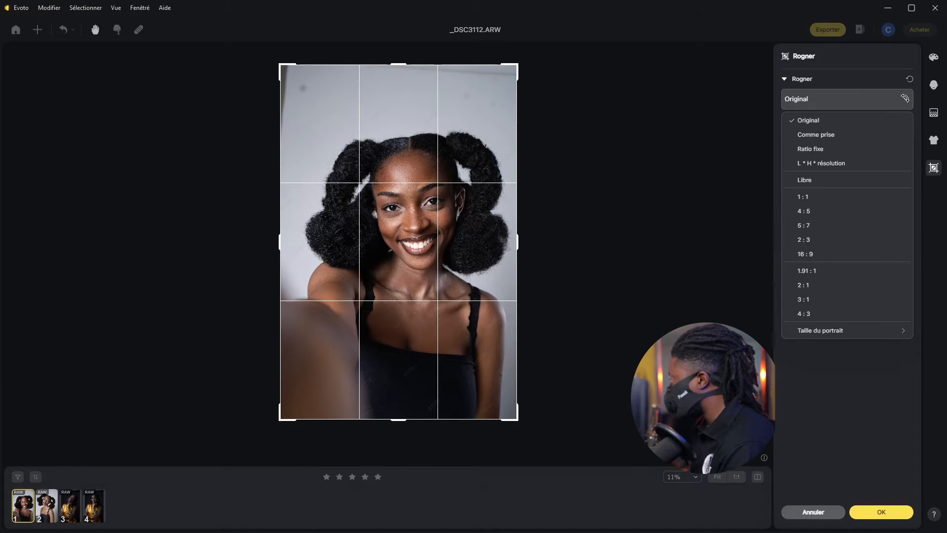
left_click(824, 179)
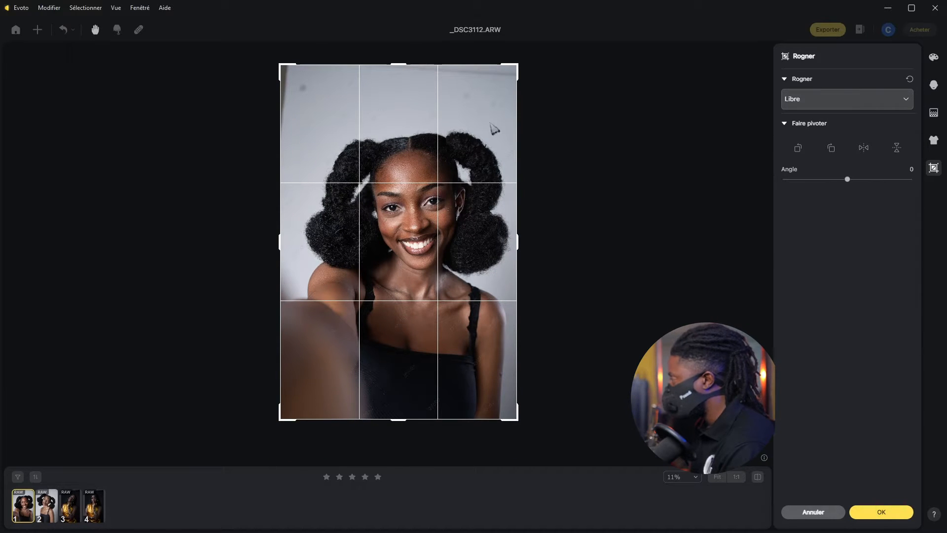
left_click_drag(395, 65, 395, 105)
left_click_drag(281, 260, 288, 260)
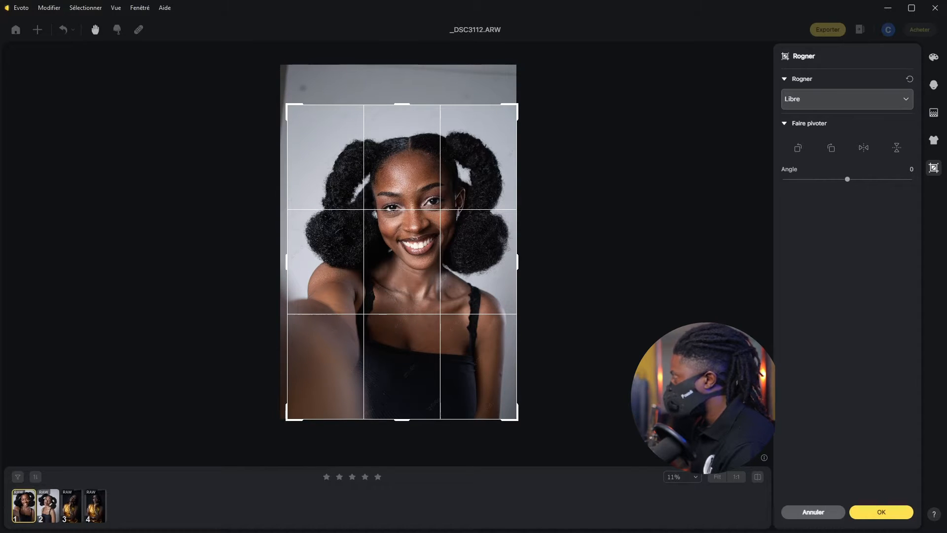
key("Return")
Open the colour adjustments for the cropped portrait and look over the available filters
left_click(933, 58)
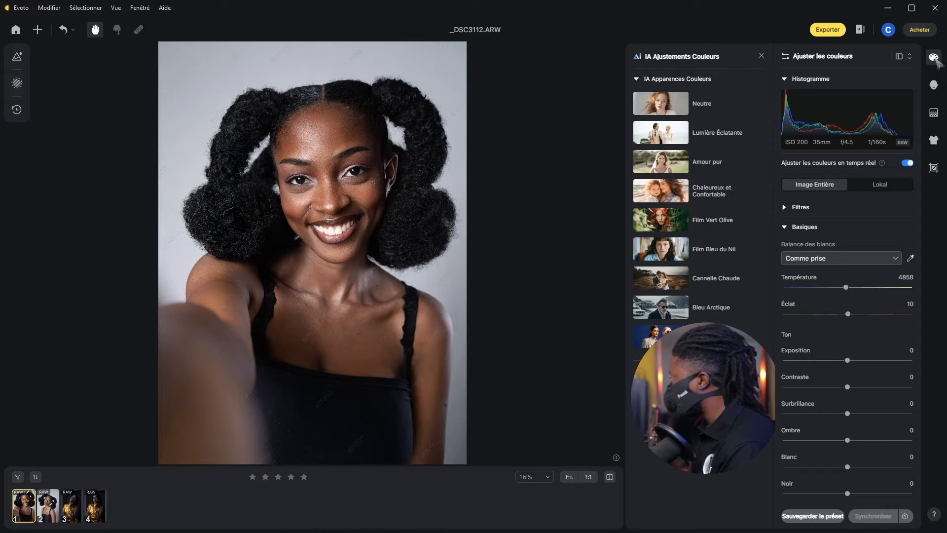
left_click(786, 207)
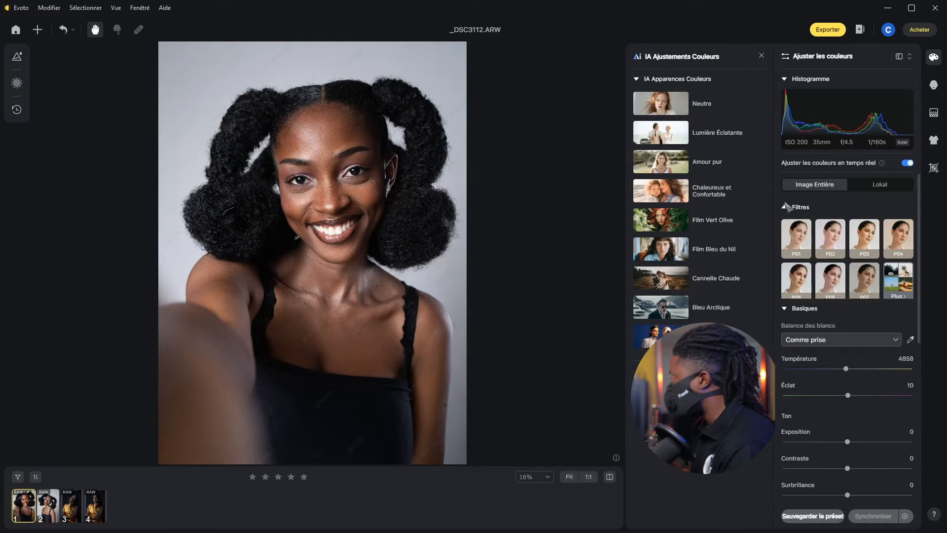
left_click(785, 208)
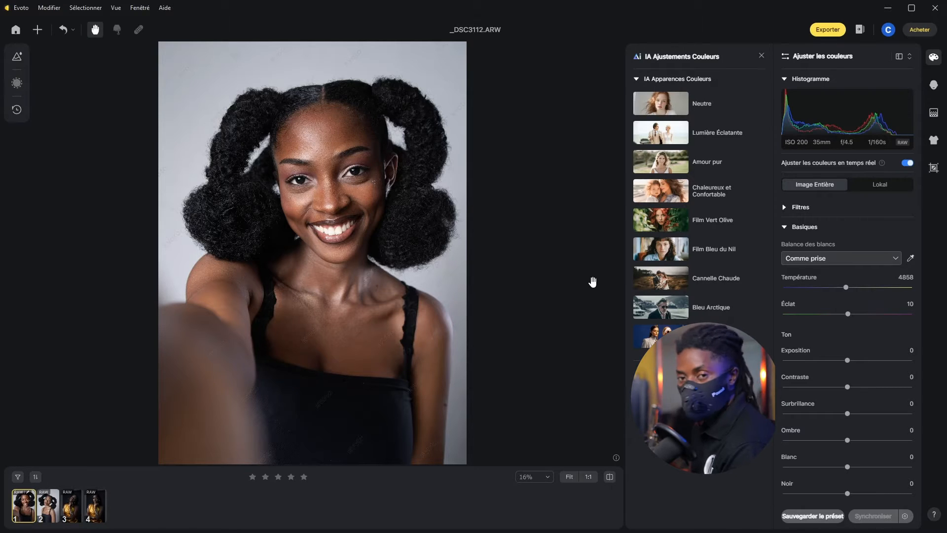
Collapse the AI colour looks and set the portrait's Exposition to 0.25 and Contraste to 2
left_click(640, 80)
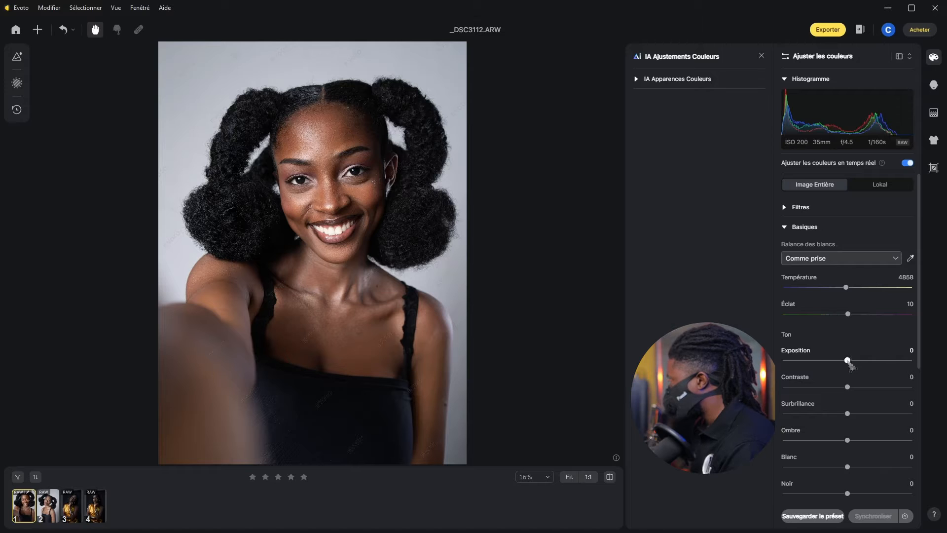
left_click_drag(848, 361, 851, 360)
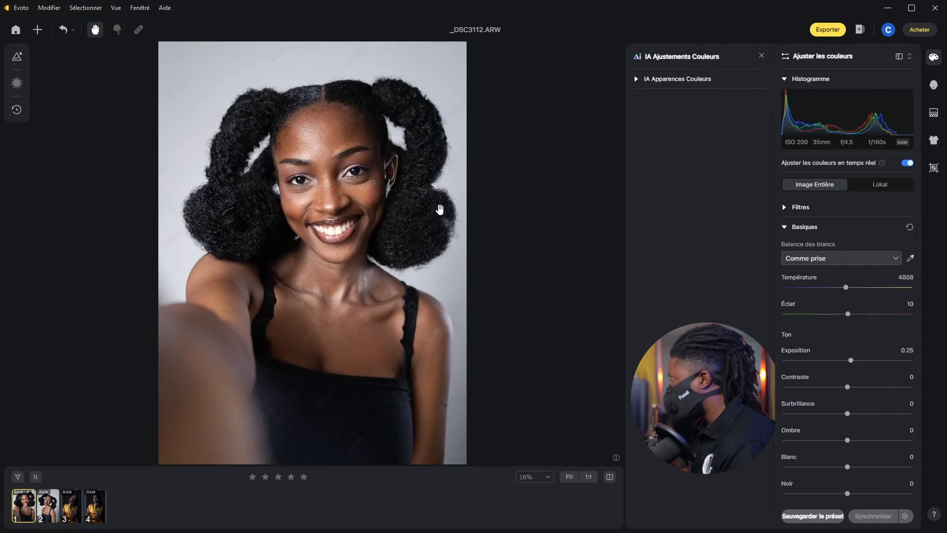
scroll(438, 209, "up", 2)
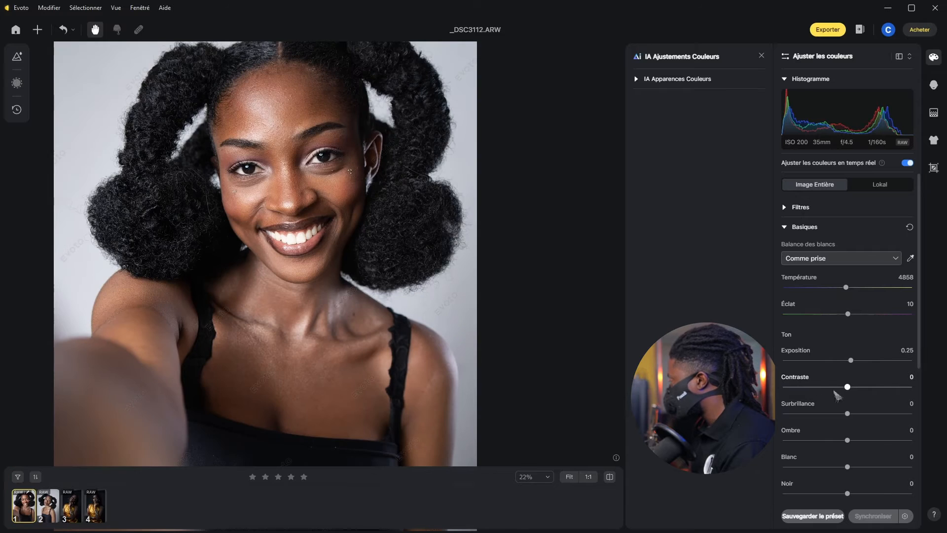
left_click_drag(847, 387, 849, 387)
Set the portrait's Surbrillance to -21 and Ombre to 45
scroll(853, 393, "down", 1)
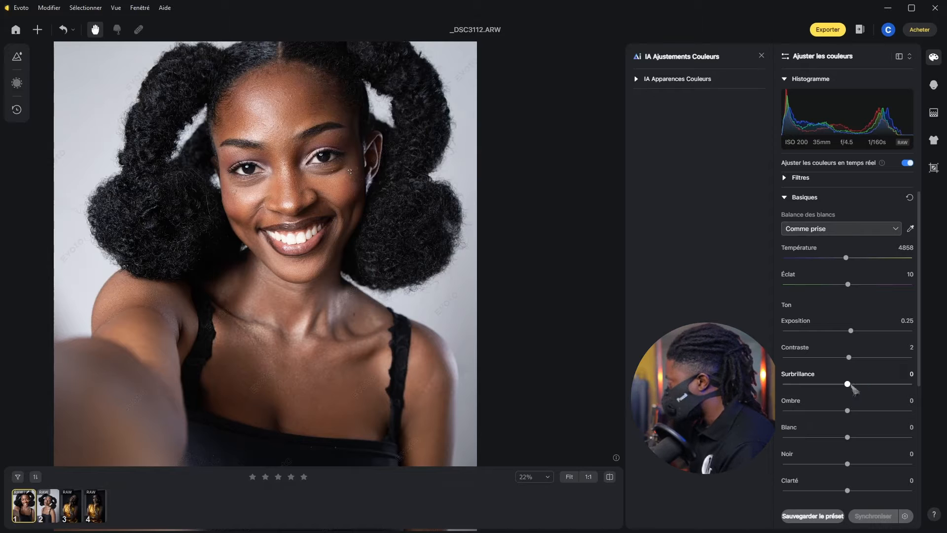
left_click_drag(847, 384, 836, 384)
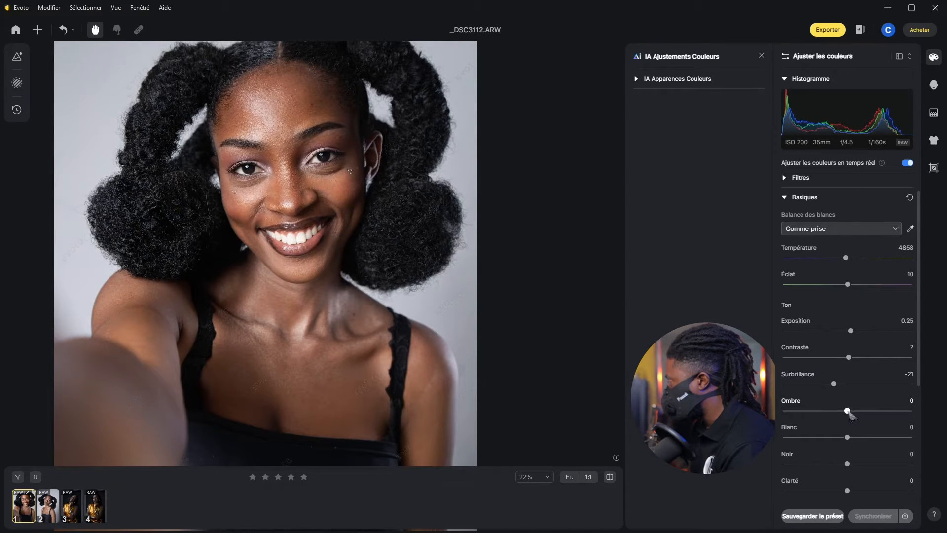
left_click_drag(849, 411, 877, 412)
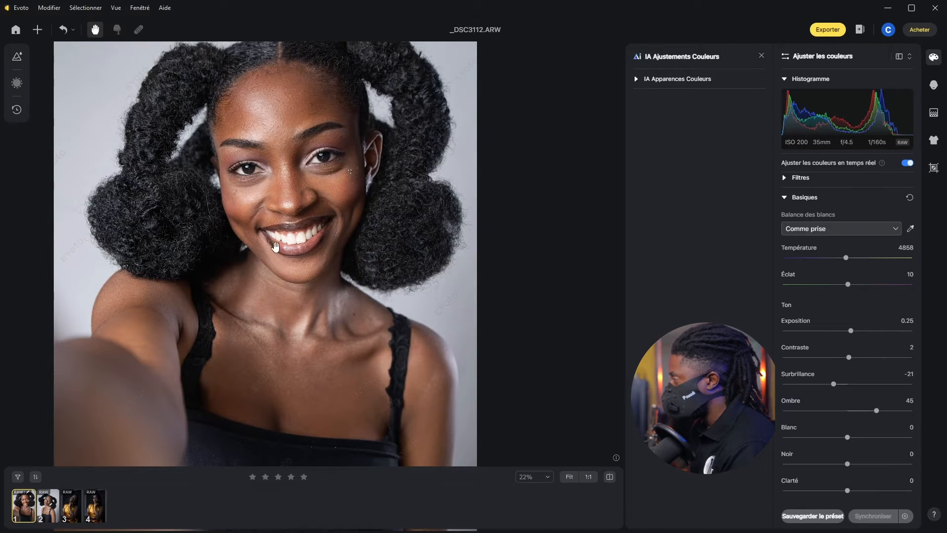
Set the portrait's Blanc to -18 and Noir to -8, and raise Ombre to 51
scroll(276, 169, "up", 3)
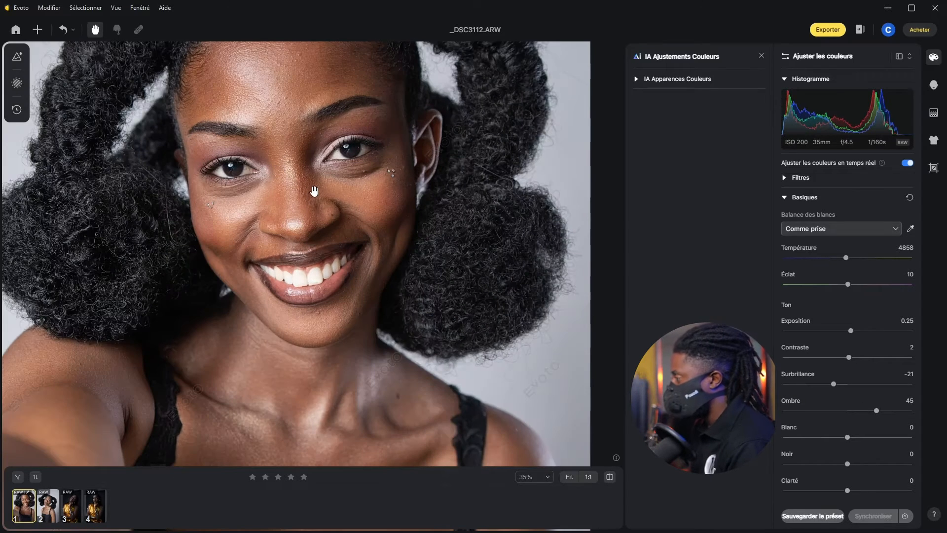
scroll(313, 191, "down", 1)
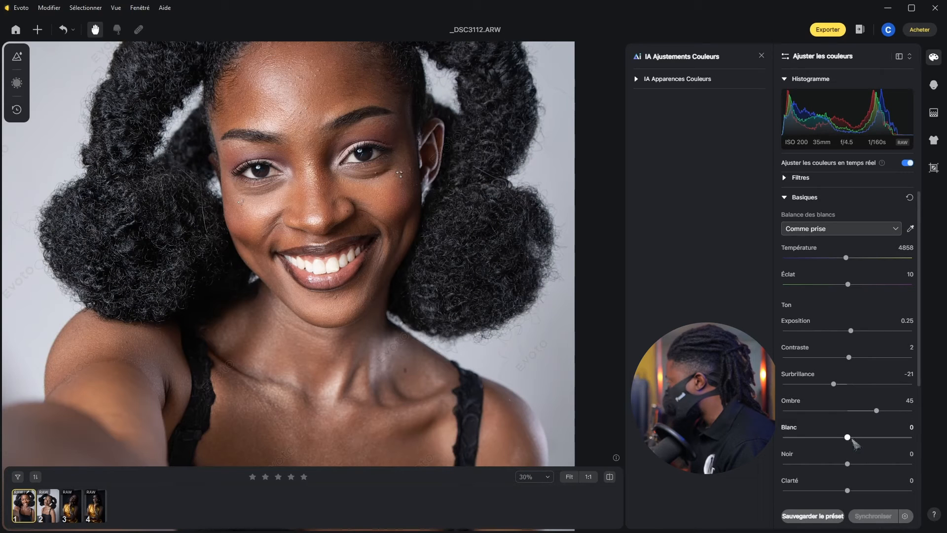
left_click_drag(849, 441, 837, 442)
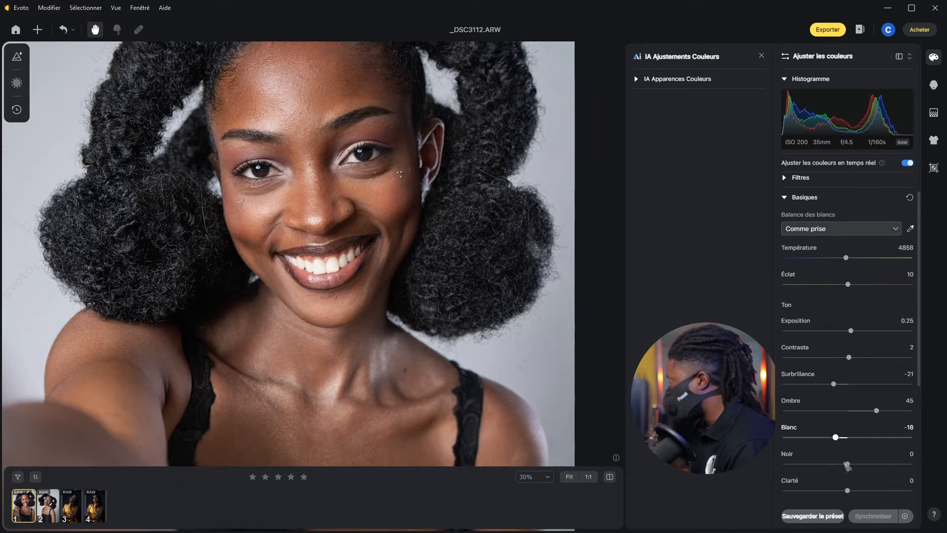
left_click_drag(848, 464, 842, 464)
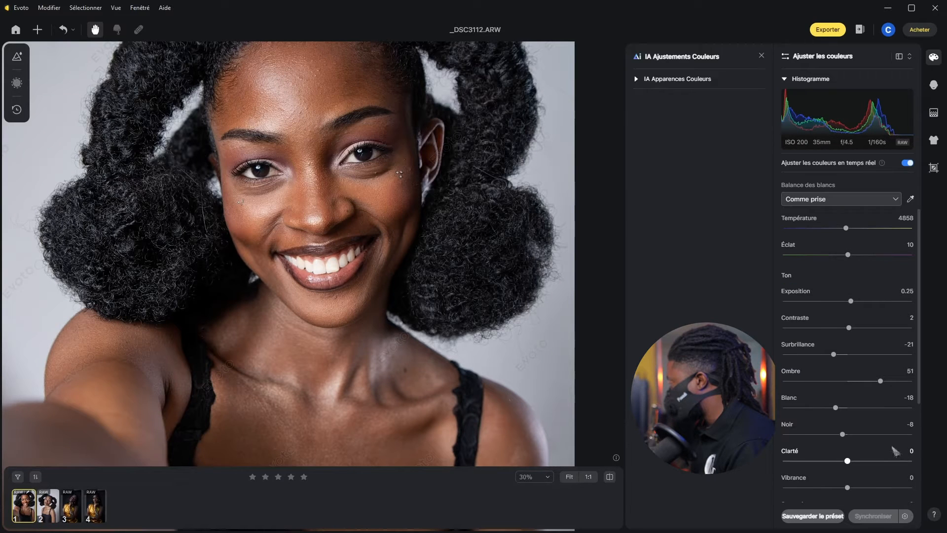
Set the portrait's Vibrance to 18, checking the effect on the skin up close
scroll(888, 446, "down", 1)
left_click_drag(847, 458, 863, 461)
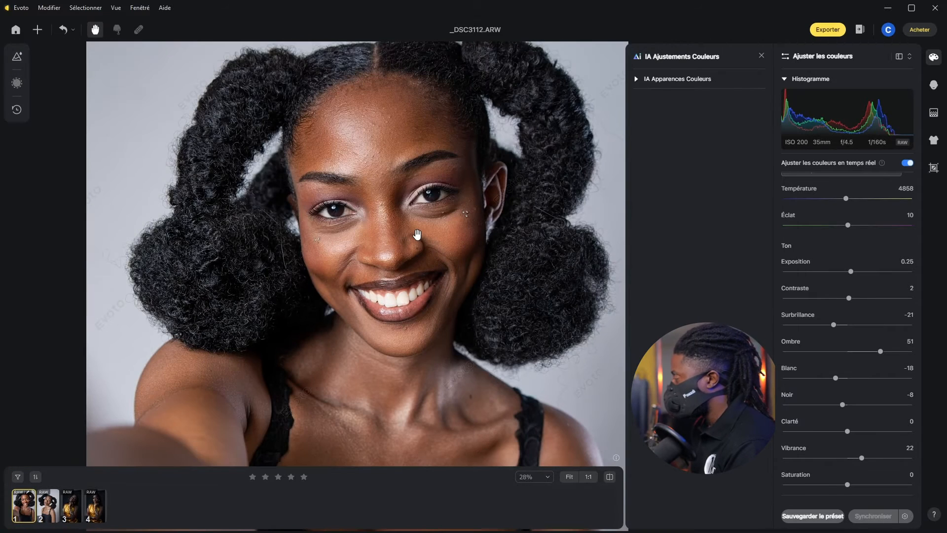
scroll(416, 234, "down", 2)
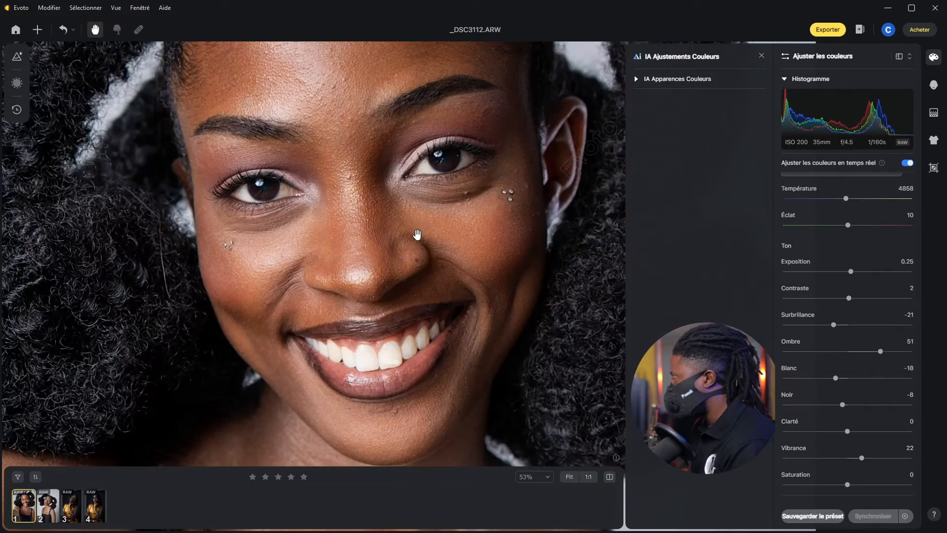
left_click_drag(858, 458, 868, 461)
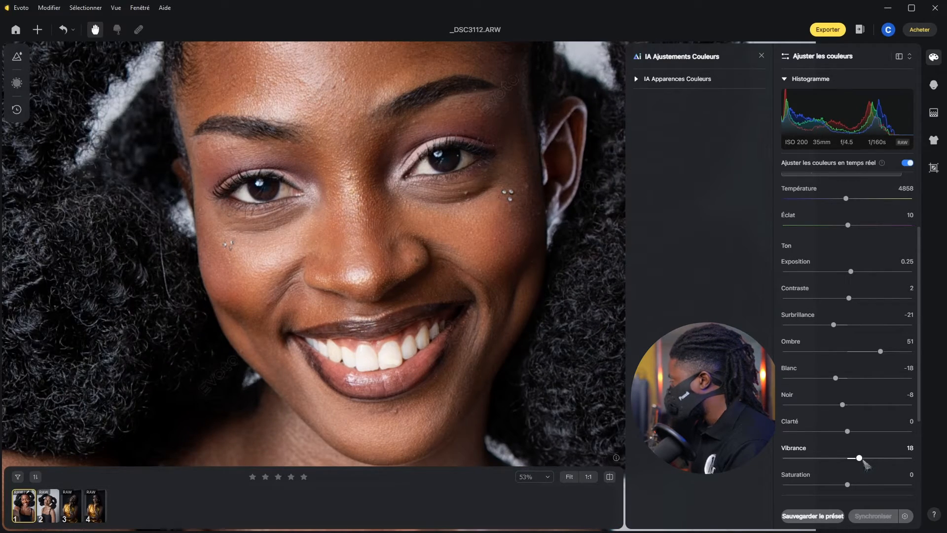
Look over the remaining colour adjustment sections, expanding Courbes to view the curve and collapsing it again
scroll(871, 434, "down", 2)
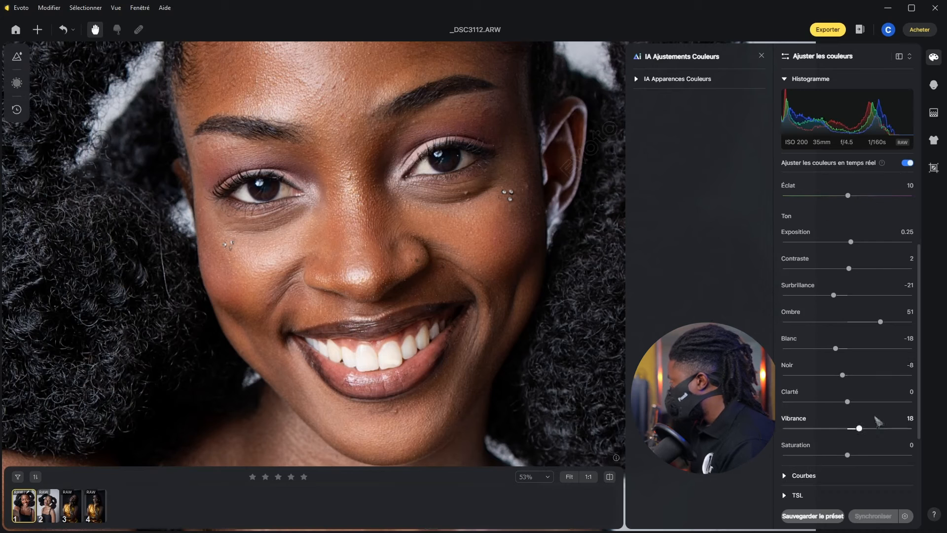
scroll(877, 420, "down", 4)
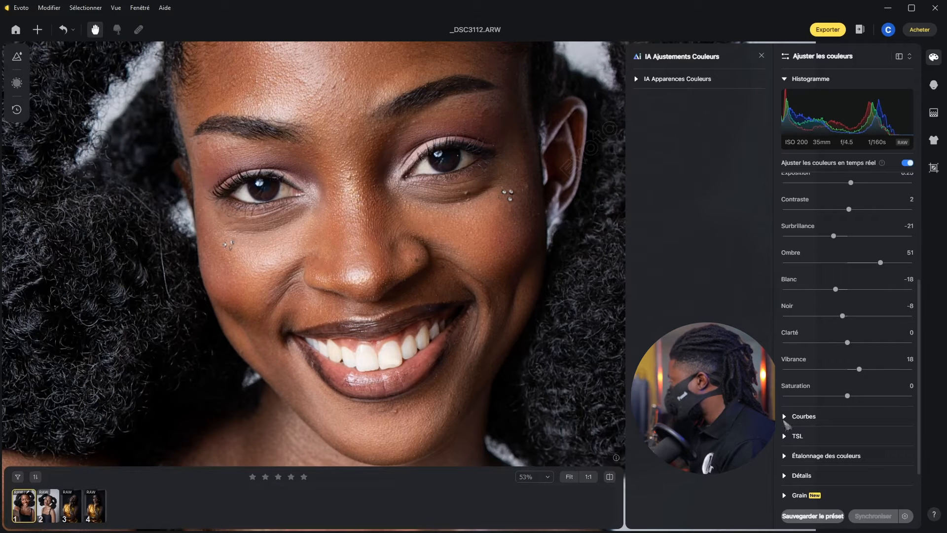
left_click(784, 420)
scroll(806, 417, "down", 4)
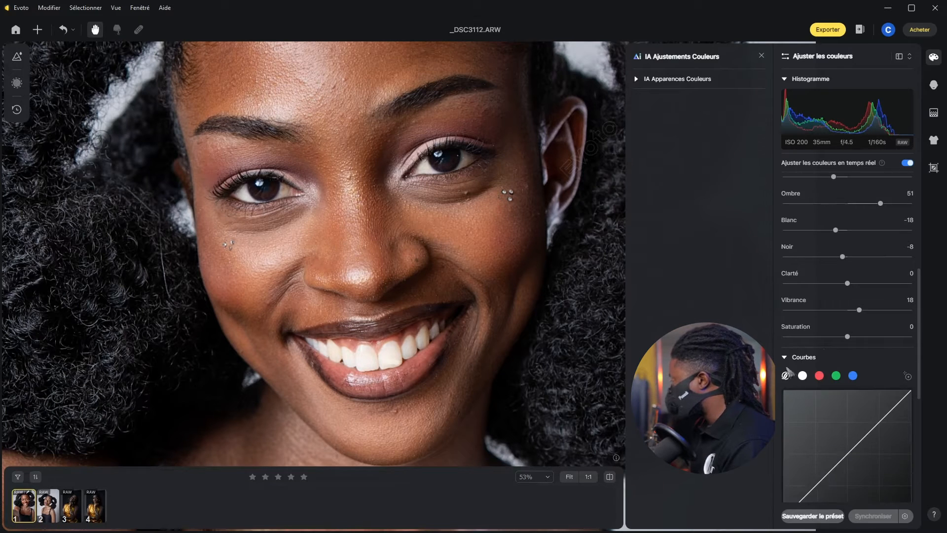
left_click(785, 358)
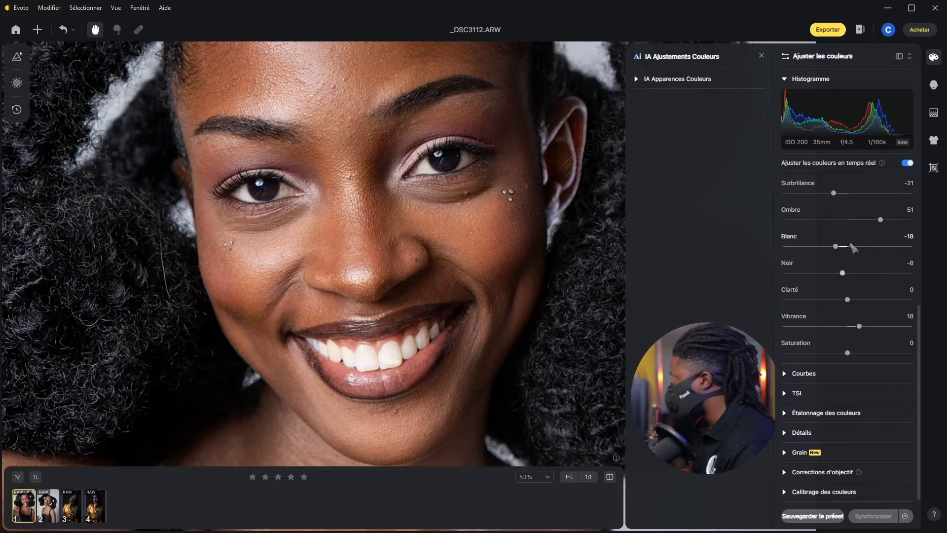
Switch to portrait retouching and set Imperfections corporelles to 50 for the woman's skin, judging it on a close view of the face
left_click(933, 86)
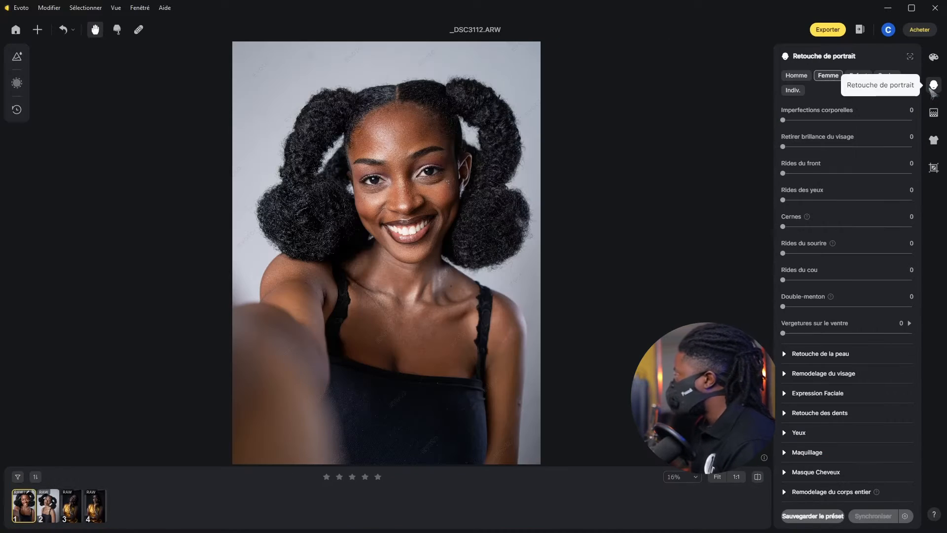
scroll(423, 136, "up", 3)
scroll(423, 136, "down", 2)
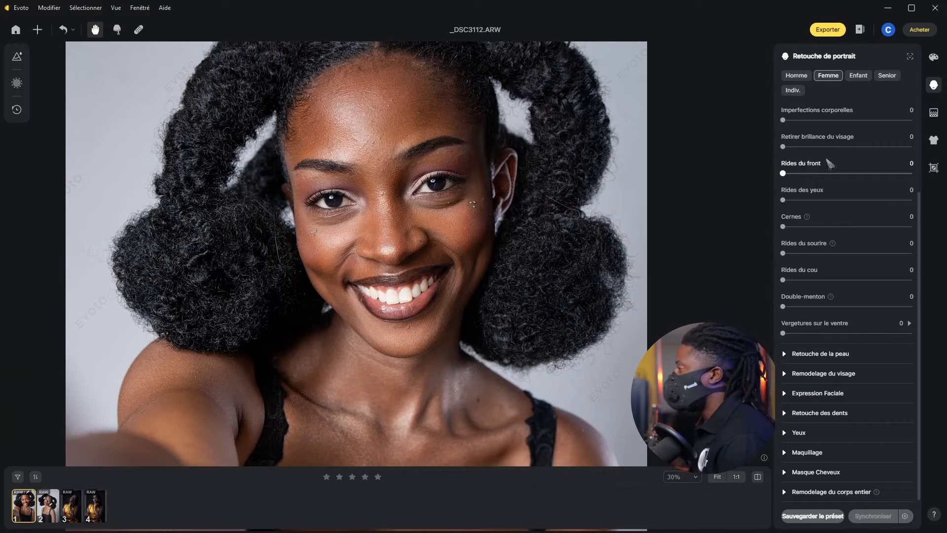
scroll(436, 102, "up", 2)
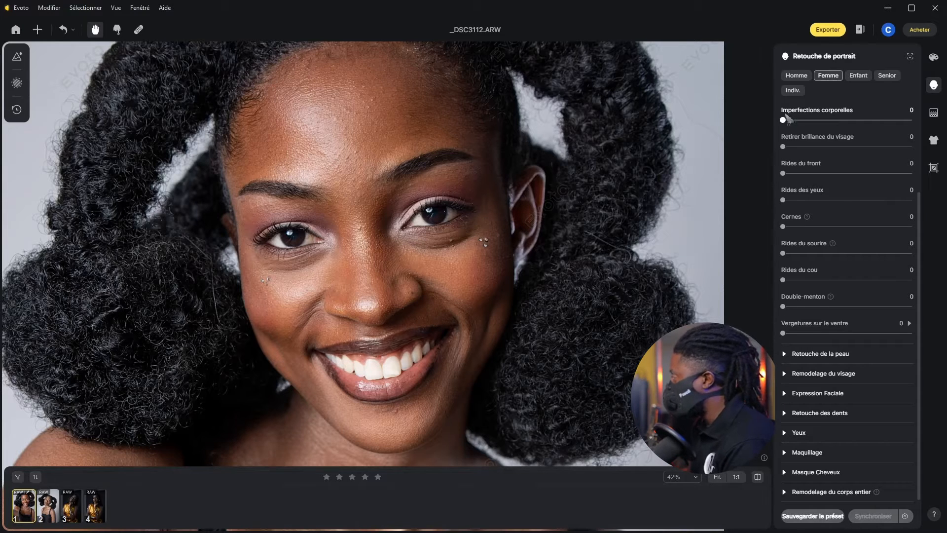
left_click_drag(785, 119, 912, 120)
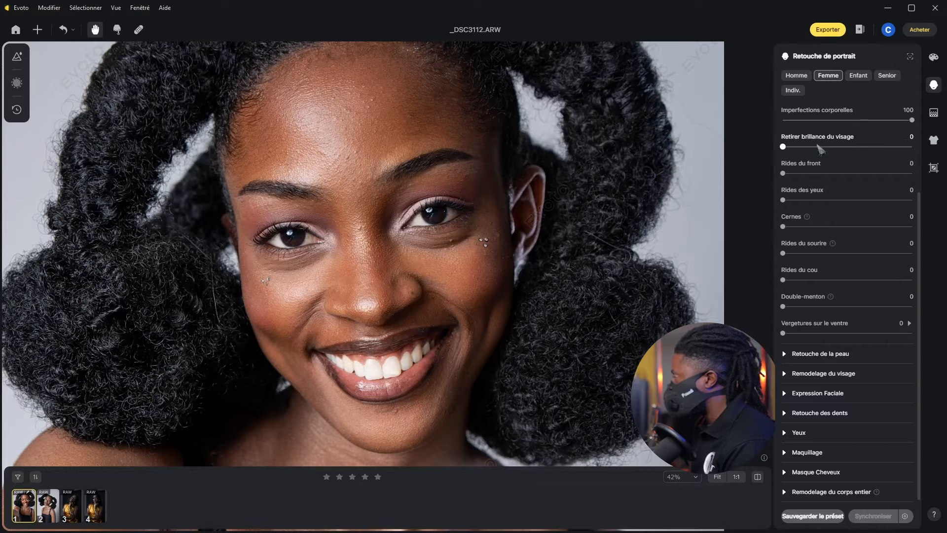
left_click_drag(833, 121, 914, 120)
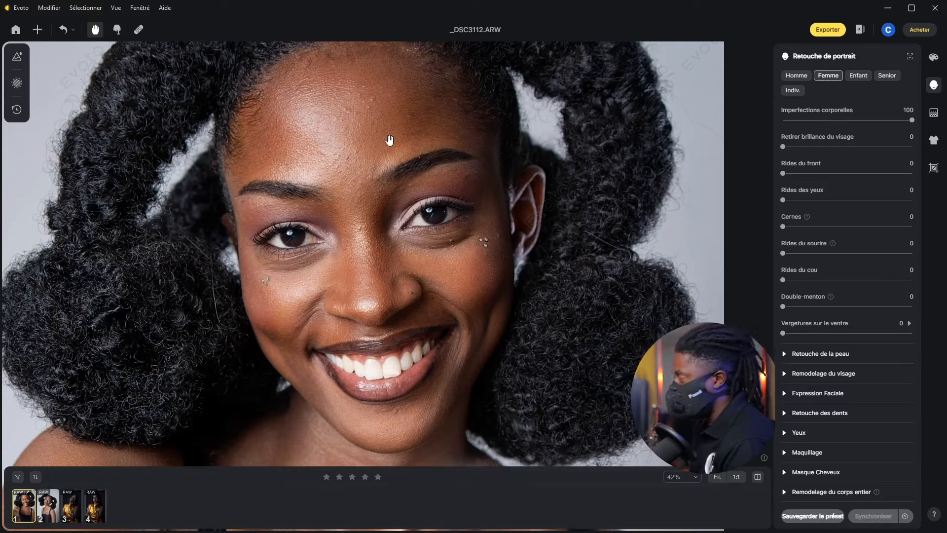
left_click_drag(912, 120, 847, 141)
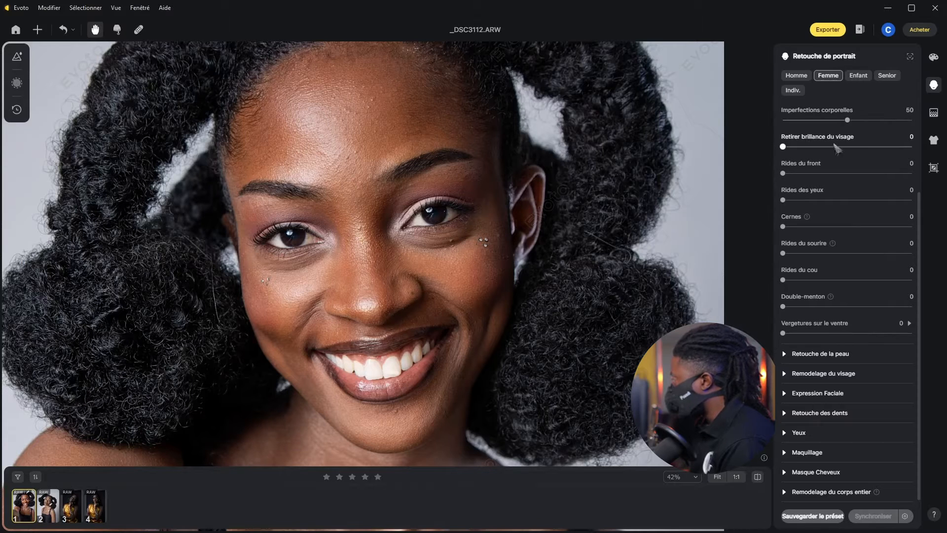
Reduce the shine on the face by setting Retirer brillance du visage to 30
left_click_drag(784, 147, 899, 147)
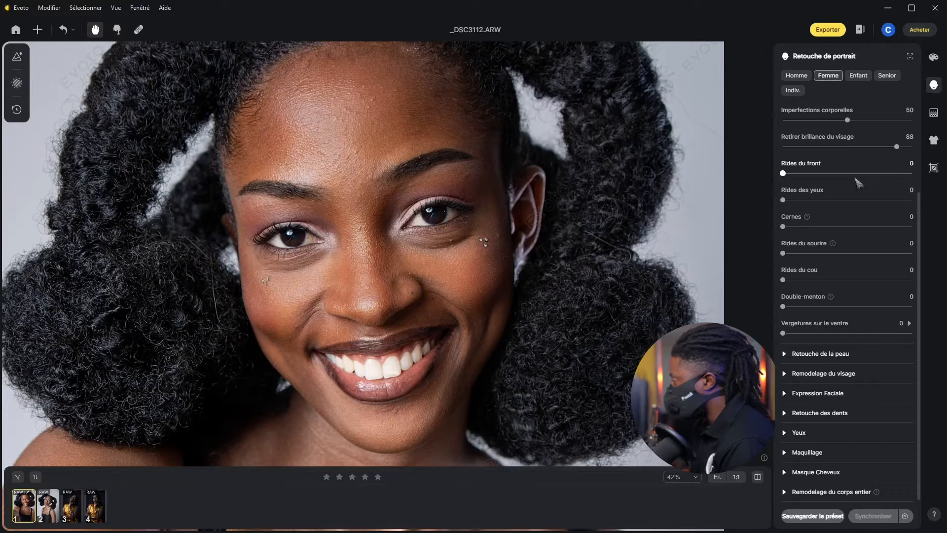
left_click(902, 148)
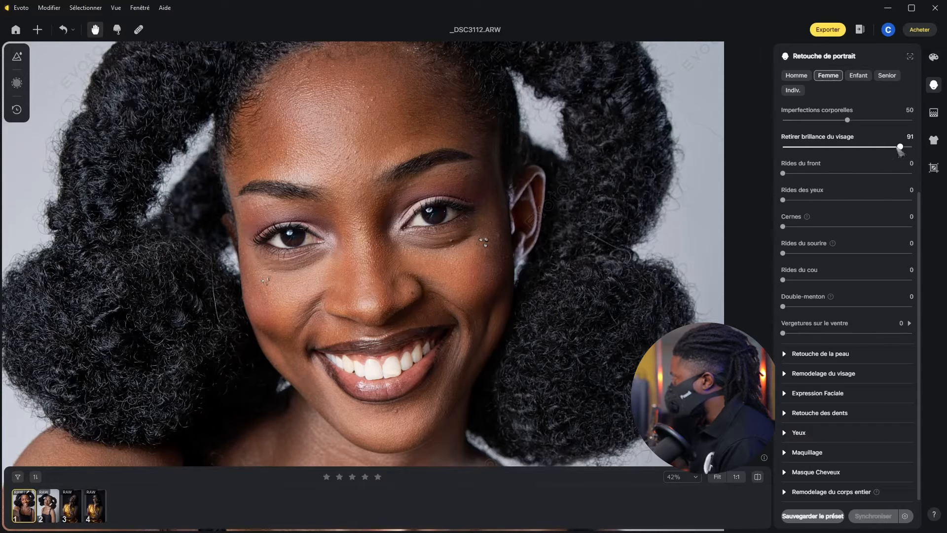
left_click_drag(900, 148, 872, 147)
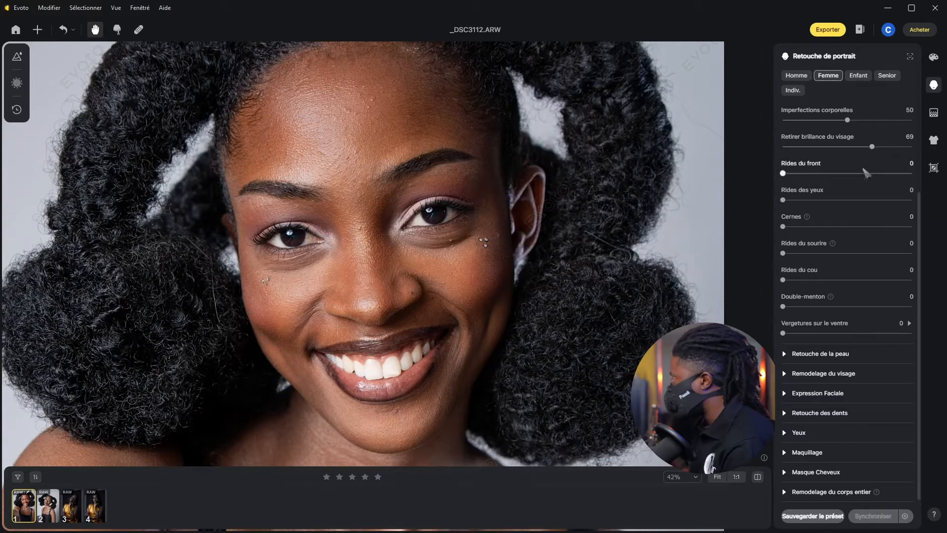
left_click_drag(872, 147, 824, 150)
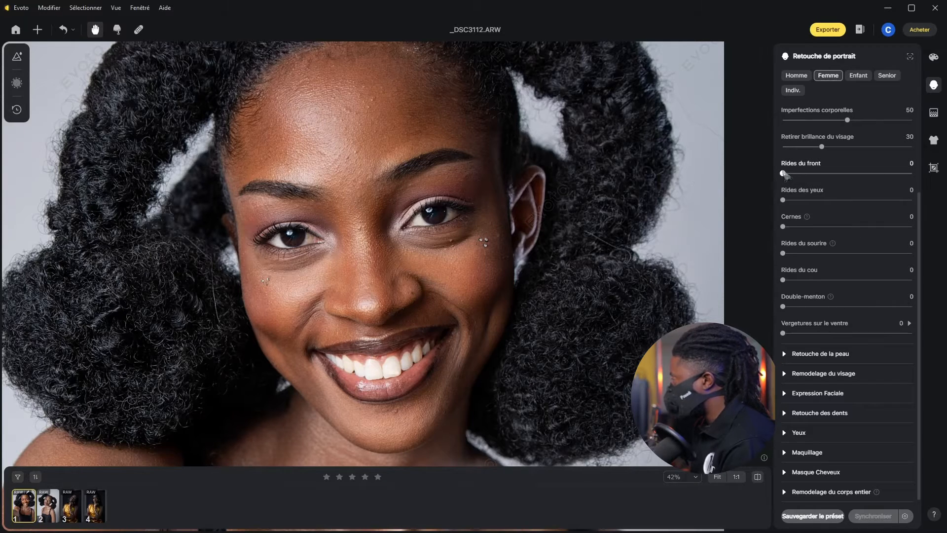
Soften the forehead and eye wrinkles with Rides du front at 77 and Rides des yeux at 70
left_click_drag(784, 176, 882, 185)
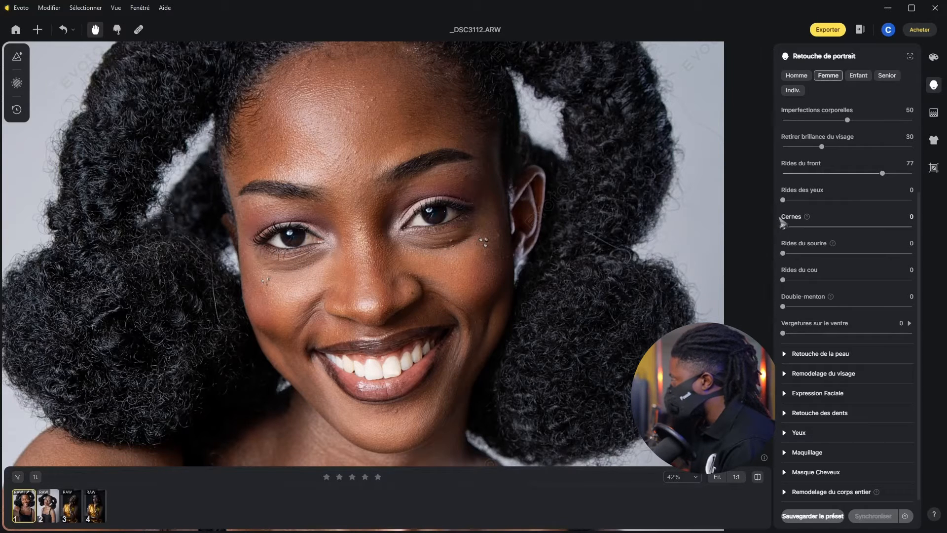
left_click_drag(784, 200, 874, 202)
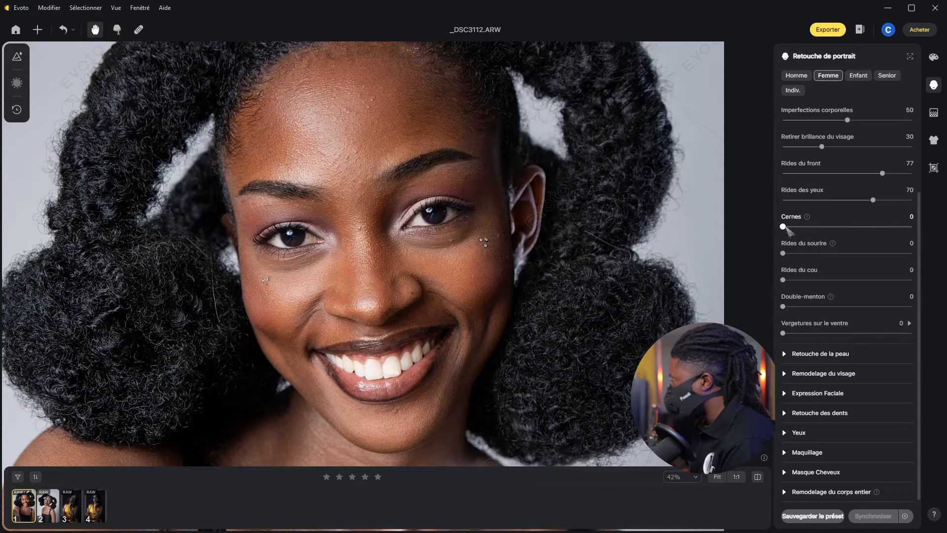
Reduce the dark circles under the eyes by setting Cernes to 70
left_click_drag(784, 227, 912, 227)
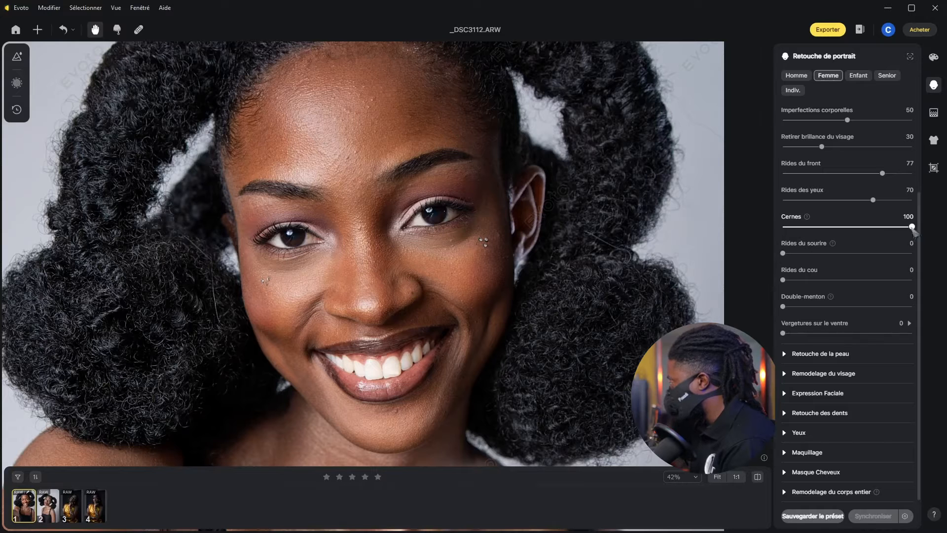
left_click_drag(912, 226, 885, 227)
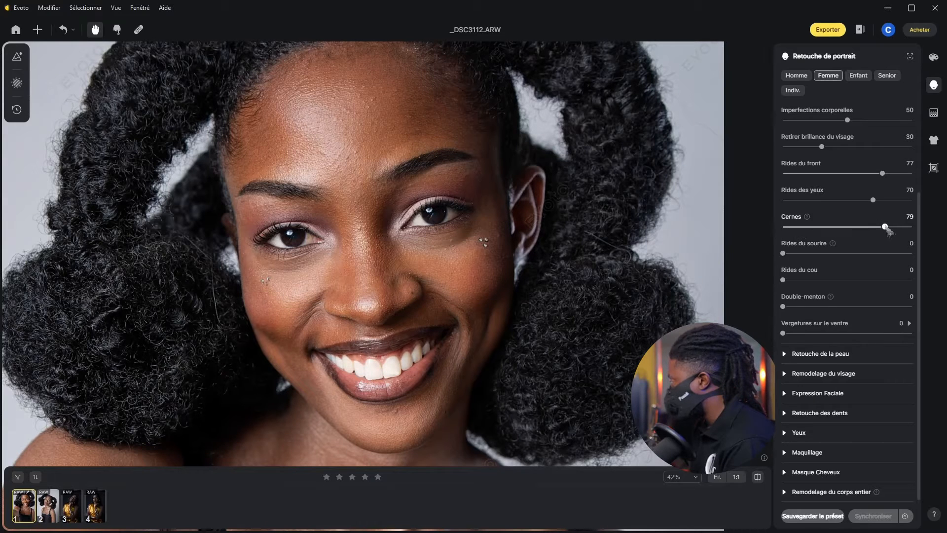
left_click_drag(885, 230, 879, 231)
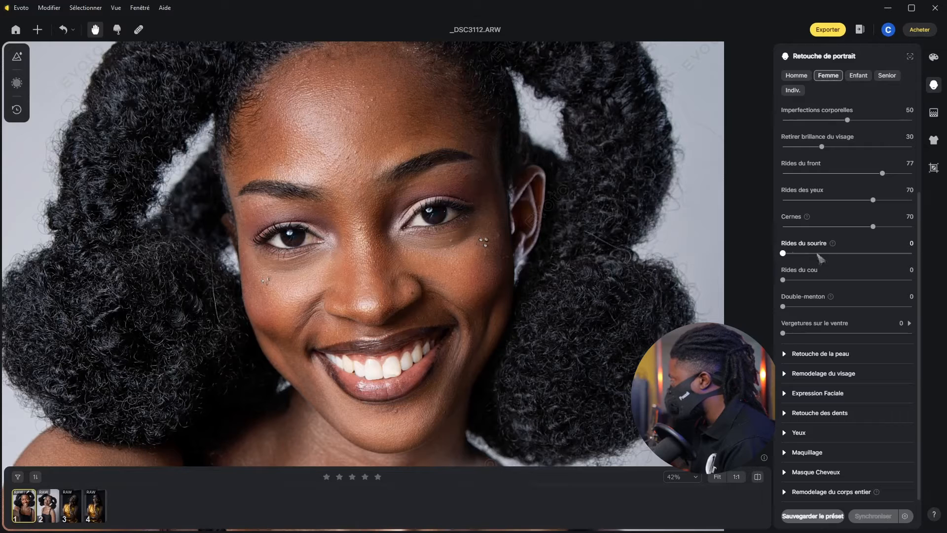
Soften the smile lines by setting Rides du sourire to 76
left_click_drag(795, 257, 929, 256)
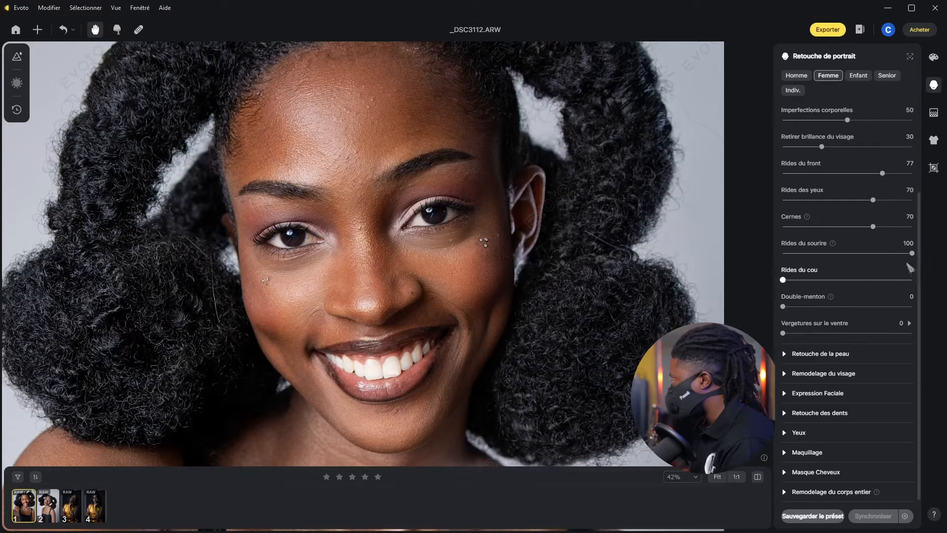
left_click_drag(911, 253, 861, 253)
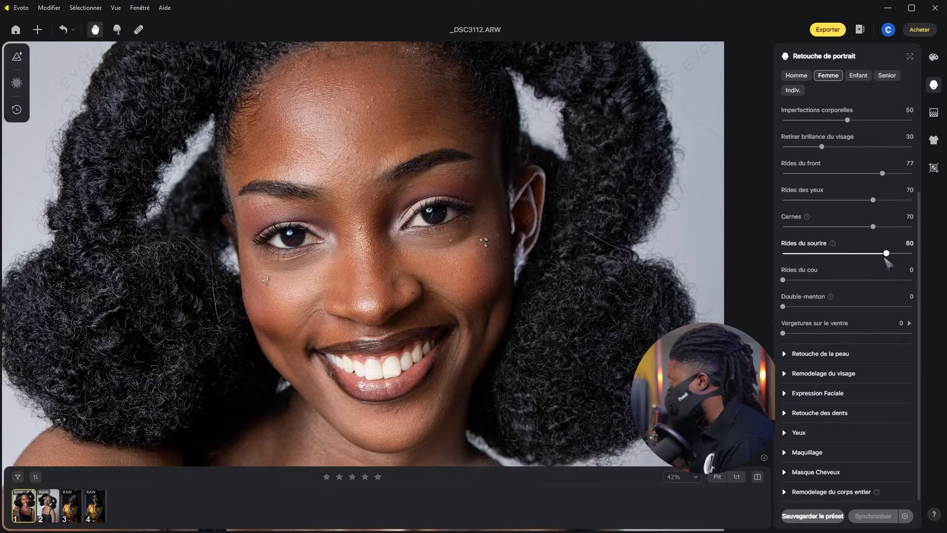
left_click_drag(886, 261, 884, 262)
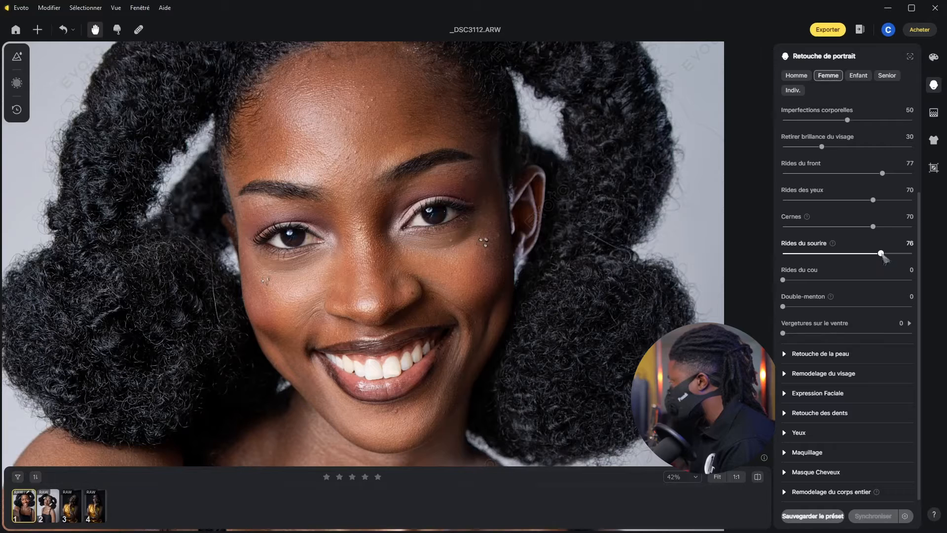
Check the smile area and set Rides du sourire to 71
scroll(450, 215, "down", 3)
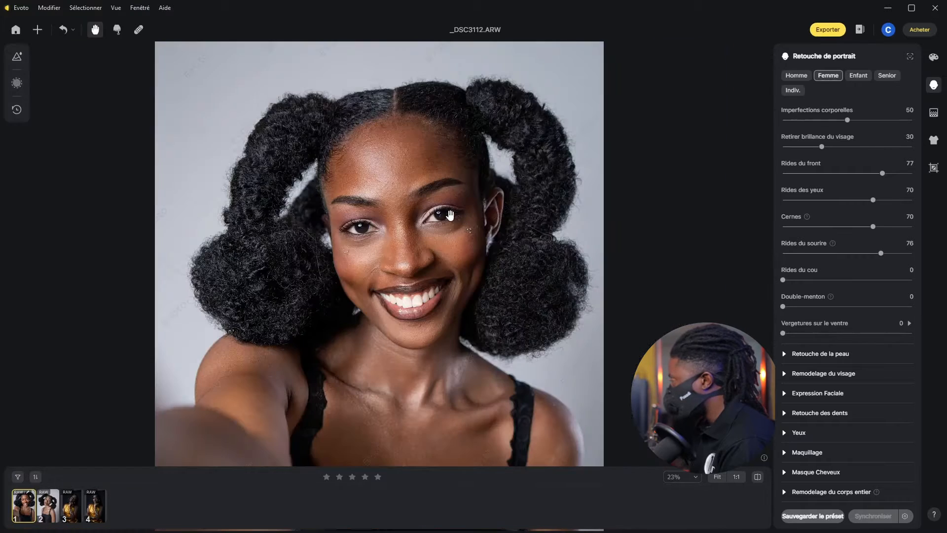
scroll(432, 314, "up", 2)
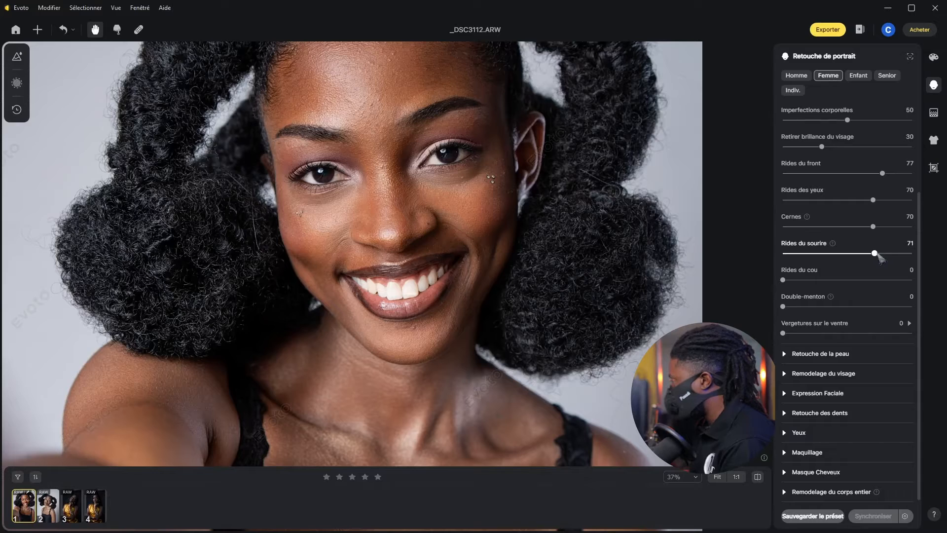
scroll(399, 212, "down", 2)
scroll(399, 211, "up", 1)
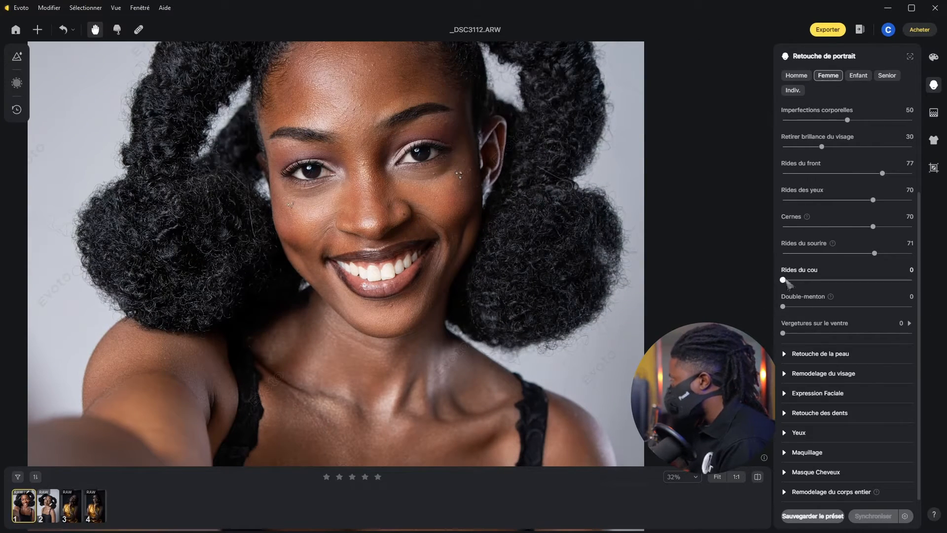
Soften the neck wrinkles with Rides du cou at 77 and reduce the double chin with Double-menton at 55
left_click_drag(783, 280, 864, 286)
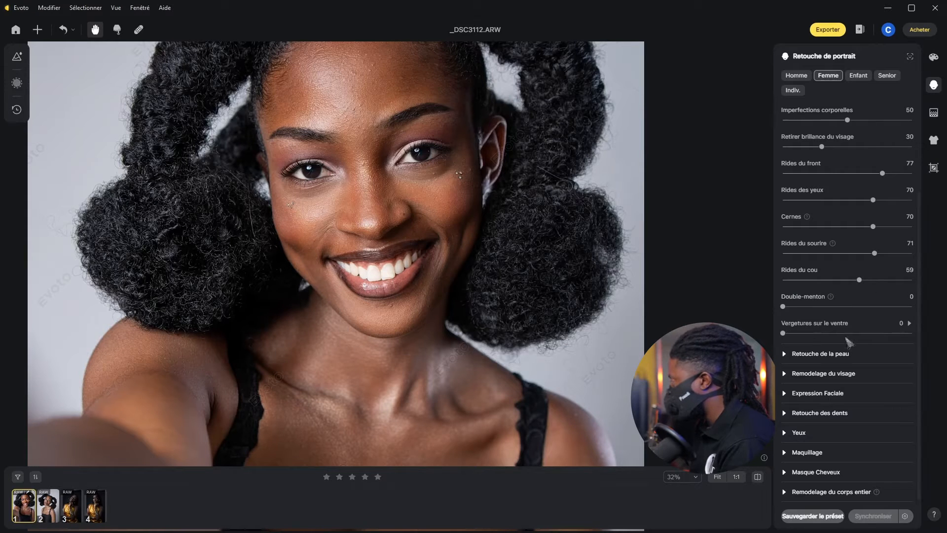
left_click_drag(859, 280, 886, 283)
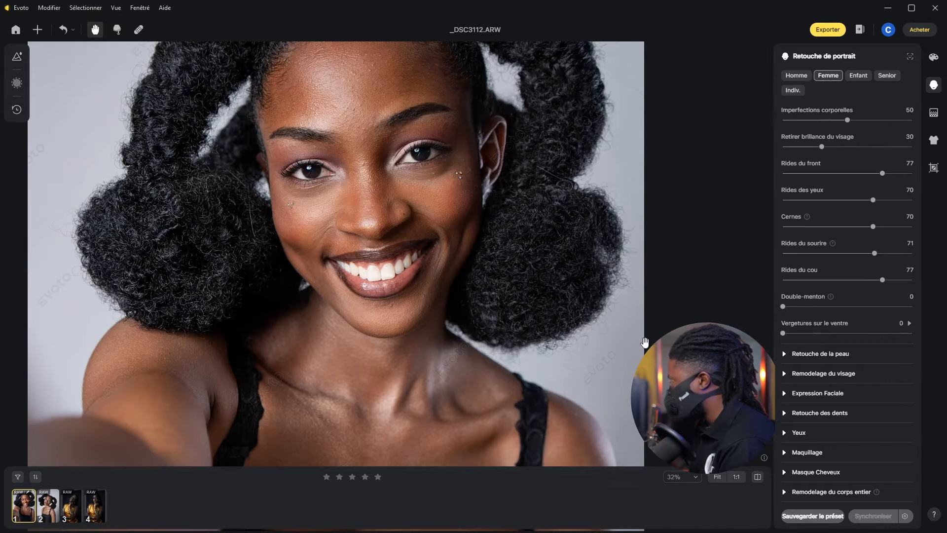
left_click_drag(783, 306, 855, 310)
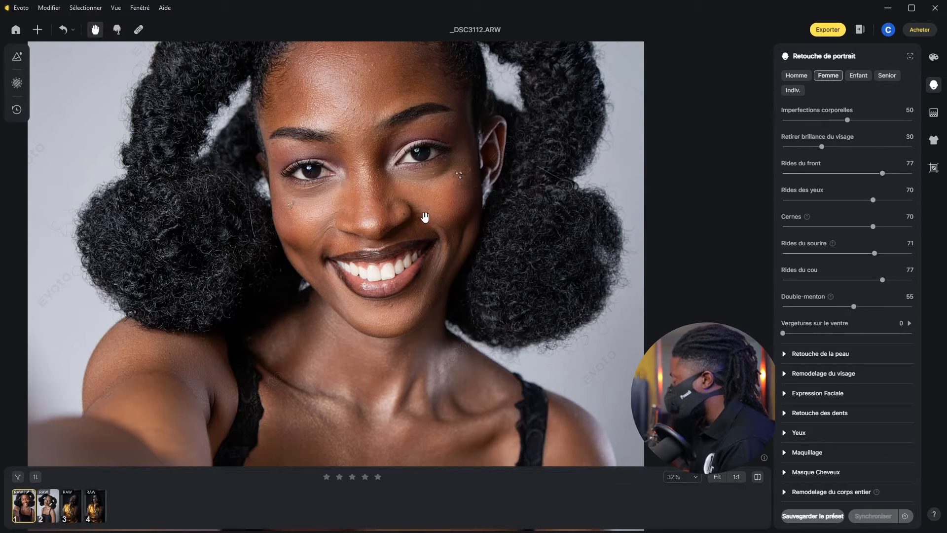
scroll(424, 217, "down", 2)
scroll(420, 211, "up", 3)
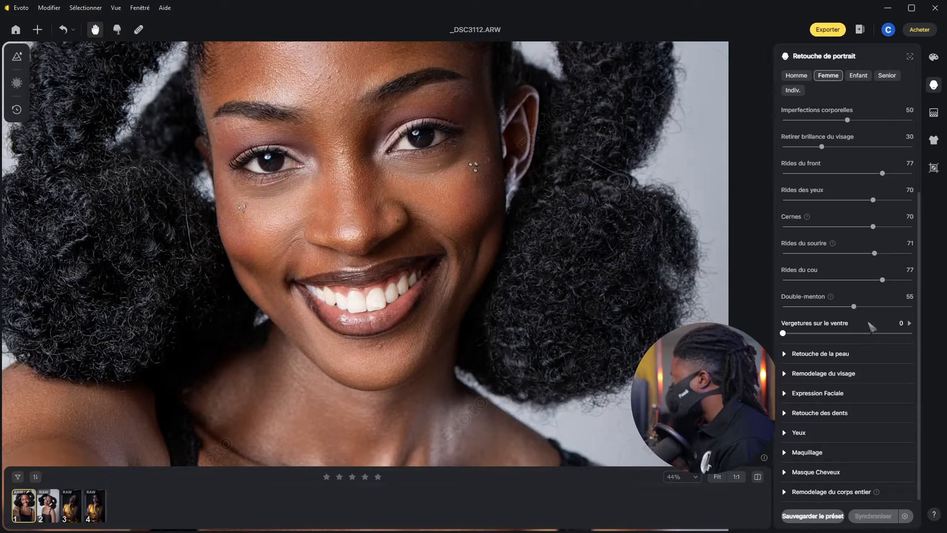
scroll(443, 188, "down", 10)
scroll(435, 178, "up", 6)
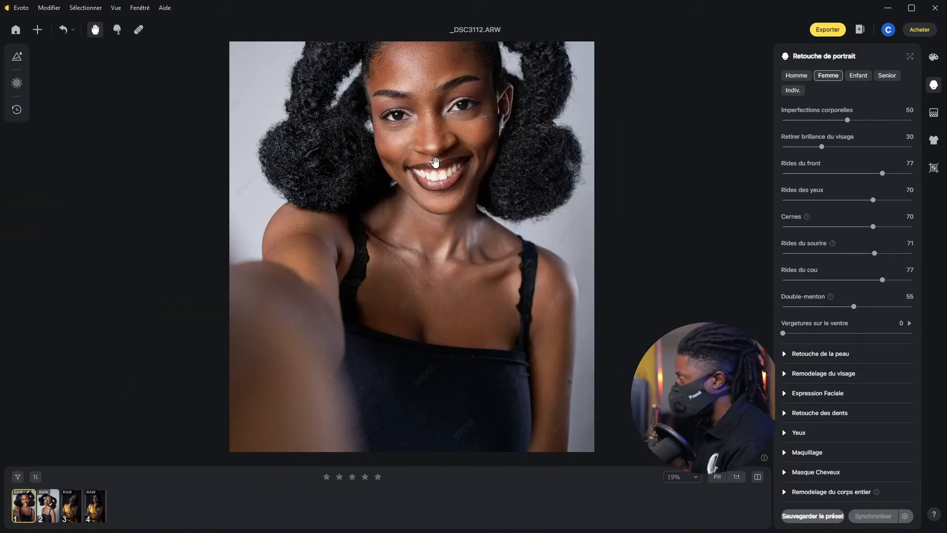
scroll(435, 163, "up", 3)
scroll(395, 176, "up", 2)
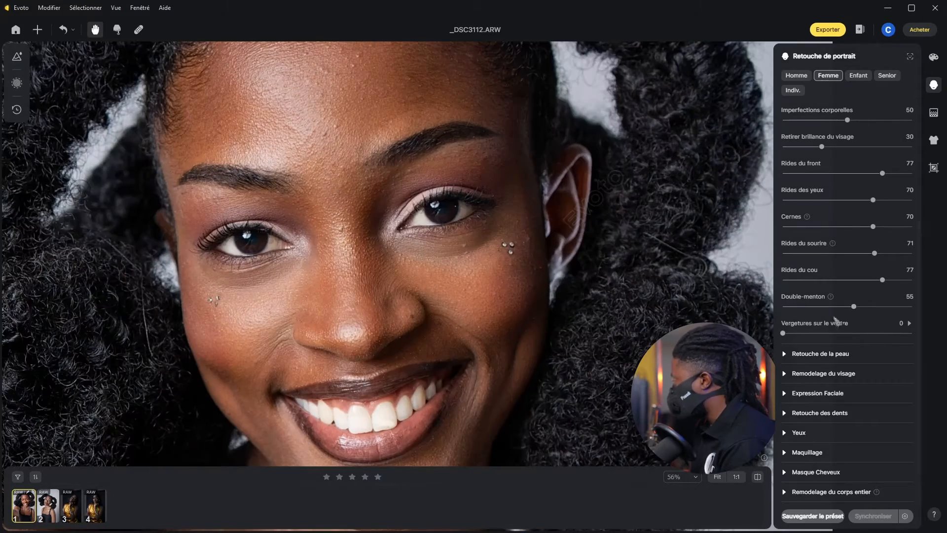
Open the skin retouching options and set Lissage peau du visage (Densité) to 40
left_click(799, 355)
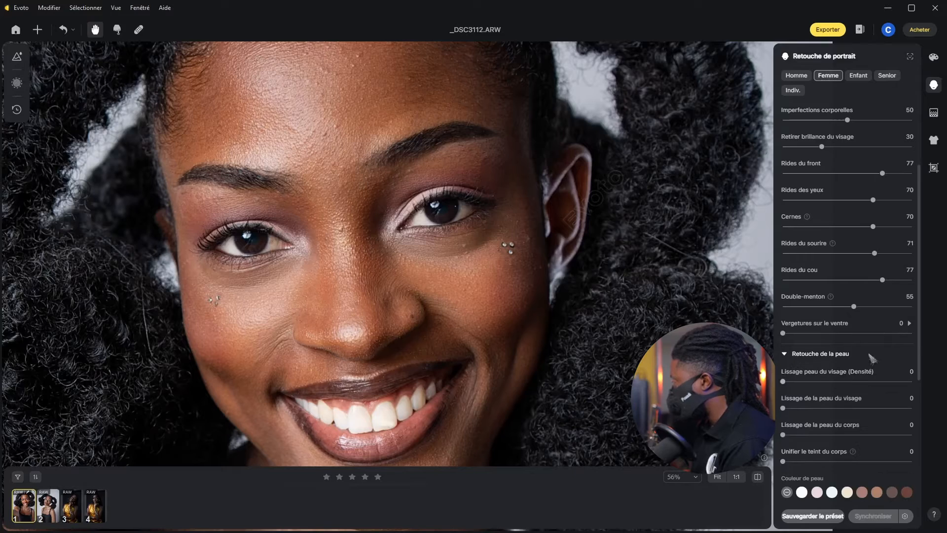
scroll(801, 358, "down", 1)
scroll(438, 236, "down", 3)
scroll(439, 235, "up", 2)
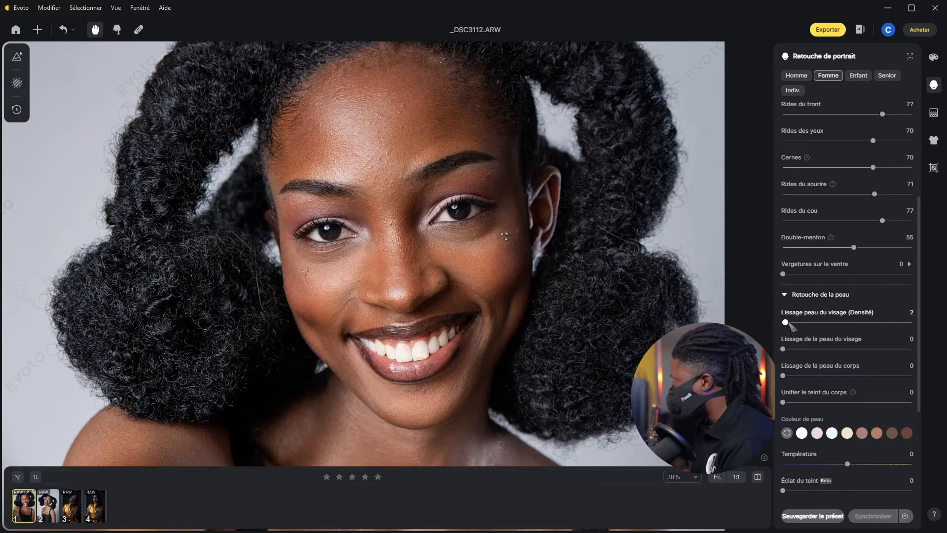
left_click_drag(790, 325, 834, 326)
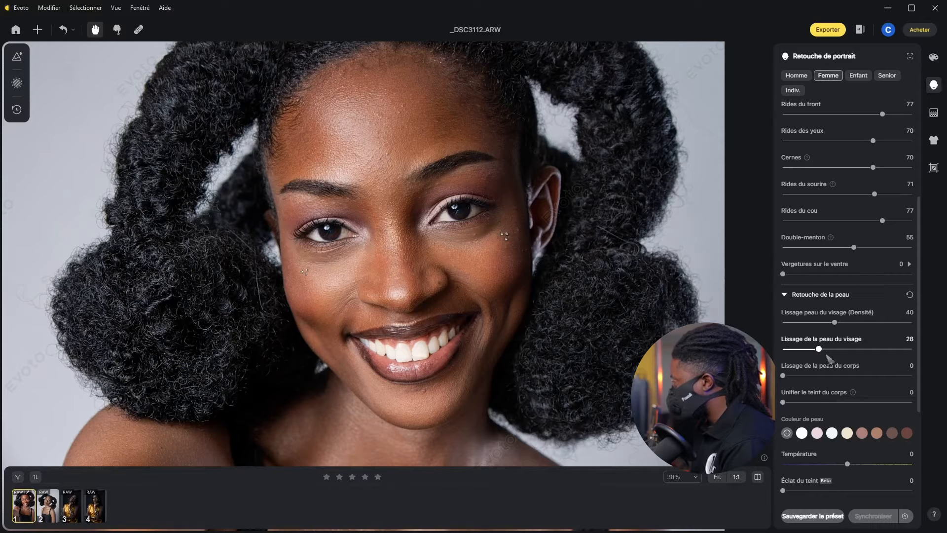
Test facial skin smoothing at 100, then settle Lissage de la peau du visage at 65
left_click_drag(827, 354, 913, 356)
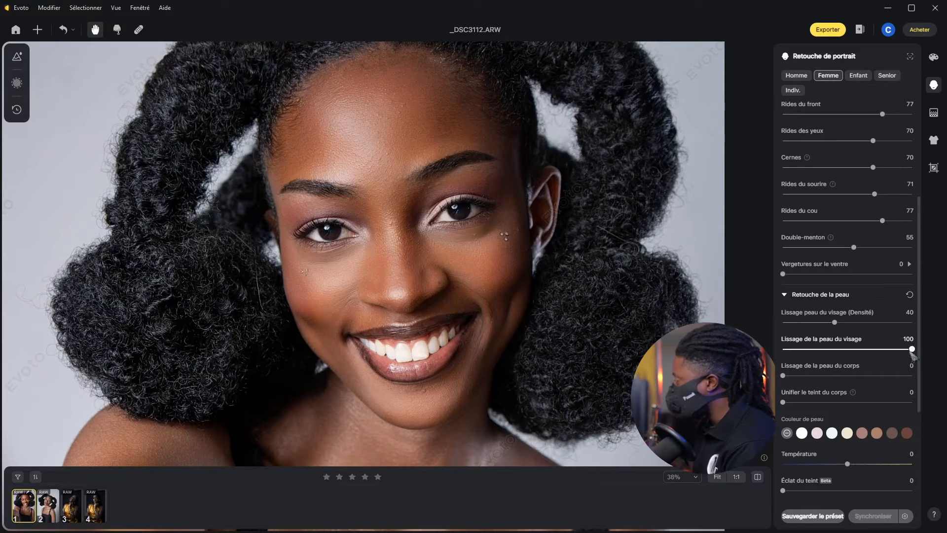
scroll(409, 141, "up", 5)
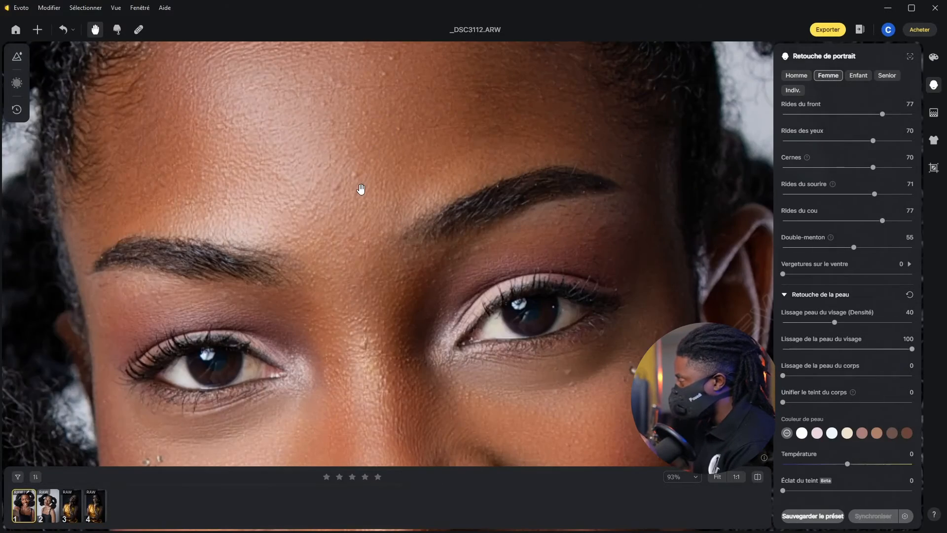
scroll(361, 189, "down", 5)
scroll(359, 252, "up", 1)
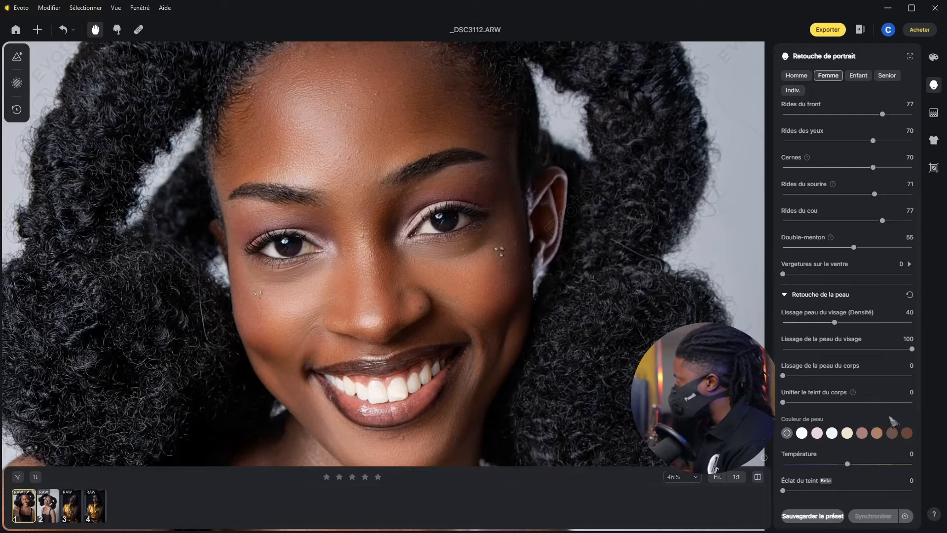
left_click_drag(912, 350, 856, 356)
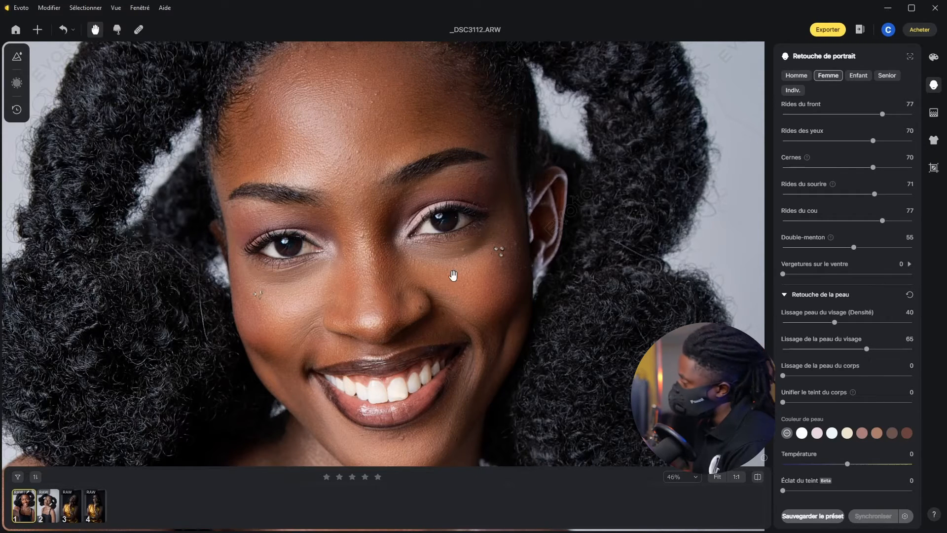
Smooth the skin of the body by setting Lissage de la peau du corps to 63
scroll(450, 275, "down", 5)
scroll(427, 368, "up", 3)
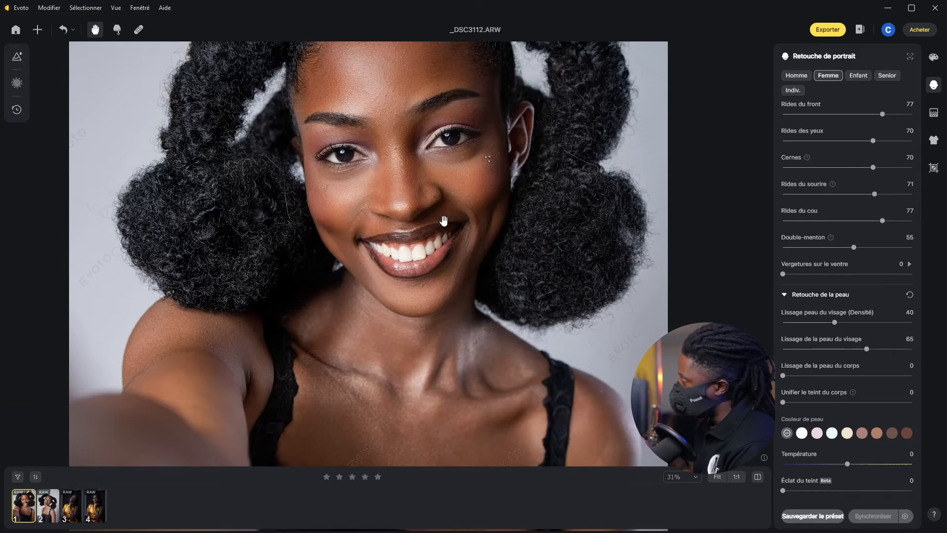
scroll(443, 221, "down", 1)
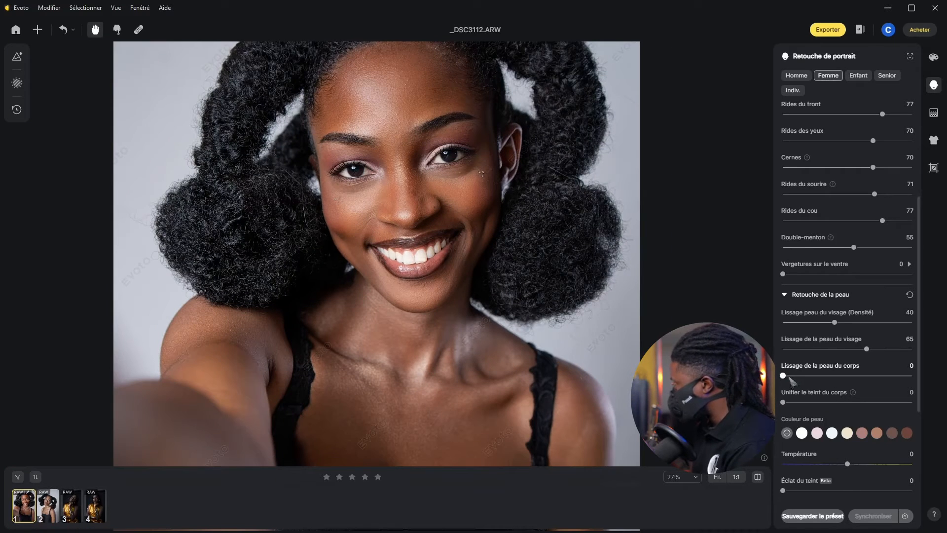
left_click_drag(792, 375, 860, 381)
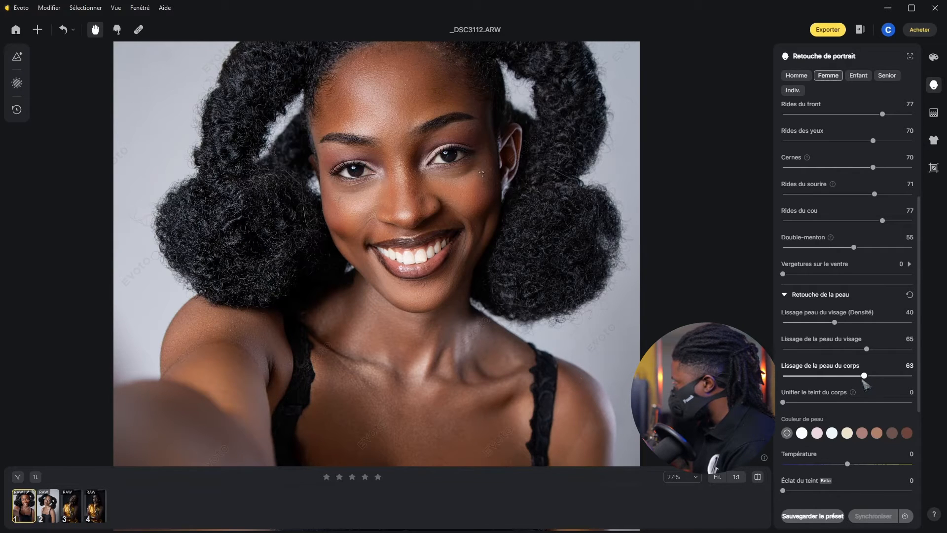
scroll(543, 306, "down", 1)
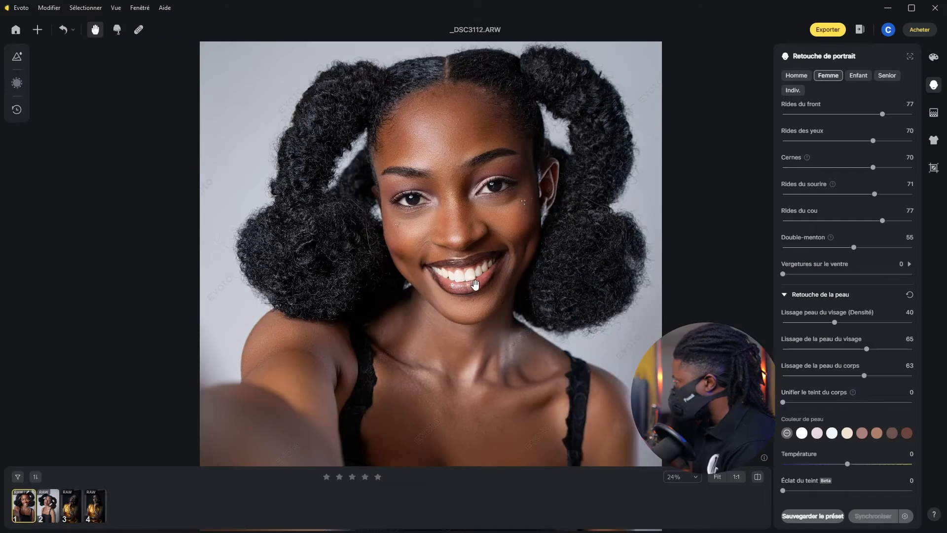
scroll(488, 187, "up", 3)
scroll(481, 202, "down", 3)
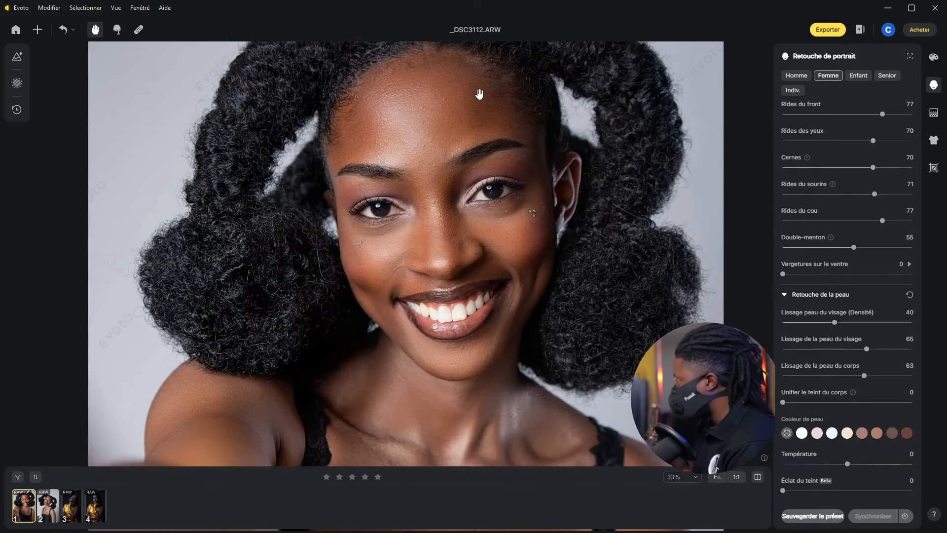
Set up the localised correction brush for the forehead with Taille 4 and Dureté 18
scroll(452, 93, "up", 3)
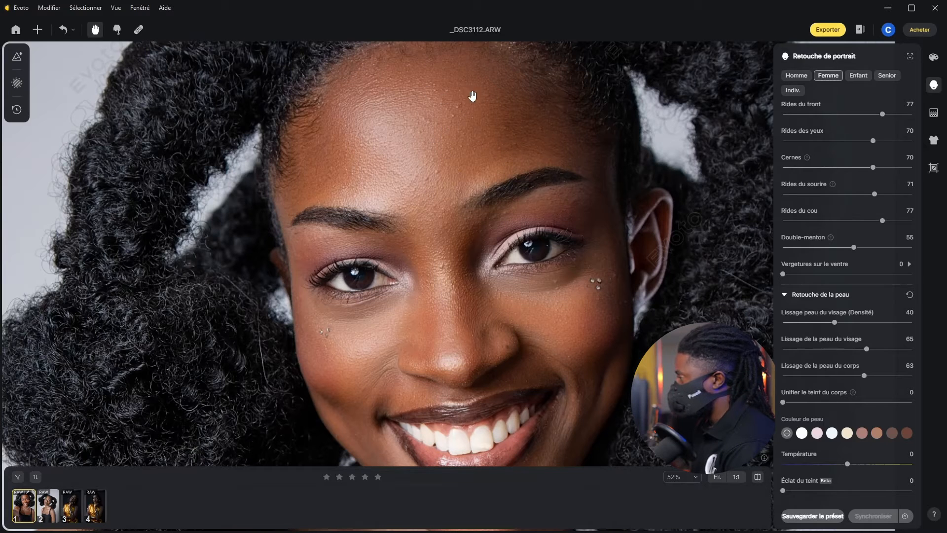
left_click(139, 31)
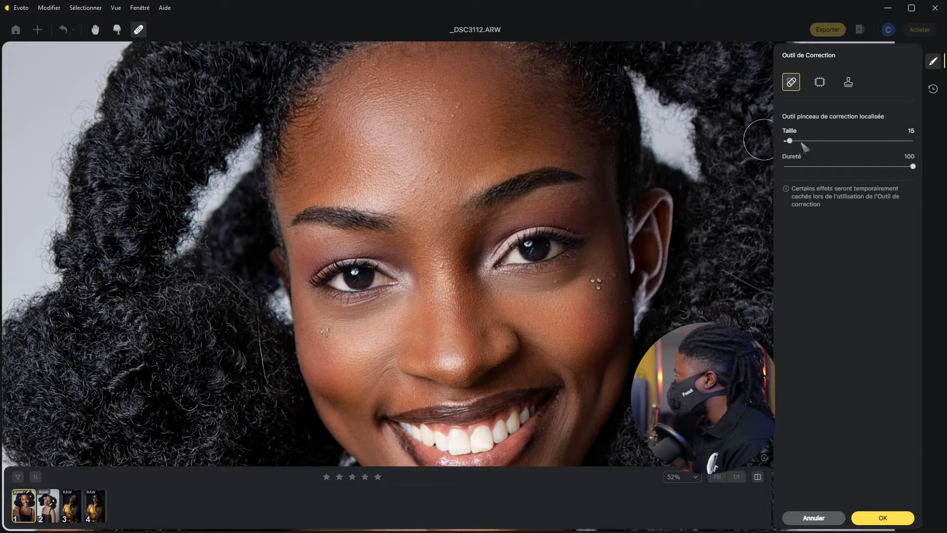
left_click_drag(790, 141, 786, 152)
left_click_drag(913, 167, 868, 170)
left_click_drag(806, 177, 807, 170)
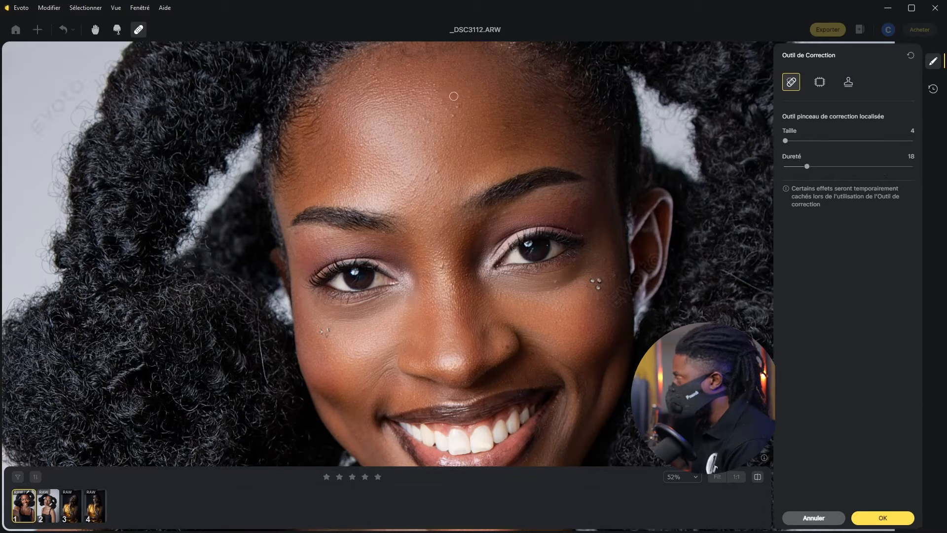
Remove the small blemishes on the upper forehead with the correction brush and apply the corrections
left_click(457, 106)
left_click(457, 106)
left_click(442, 99)
left_click(444, 104)
left_click(433, 98)
left_click(432, 89)
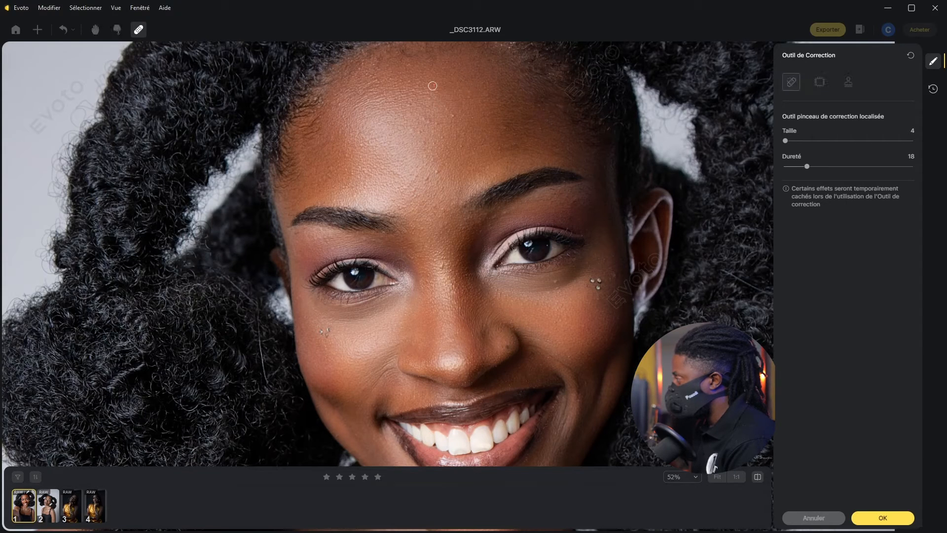
left_click(437, 93)
left_click(424, 93)
left_click(416, 85)
left_click(427, 82)
left_click(410, 95)
left_click(409, 104)
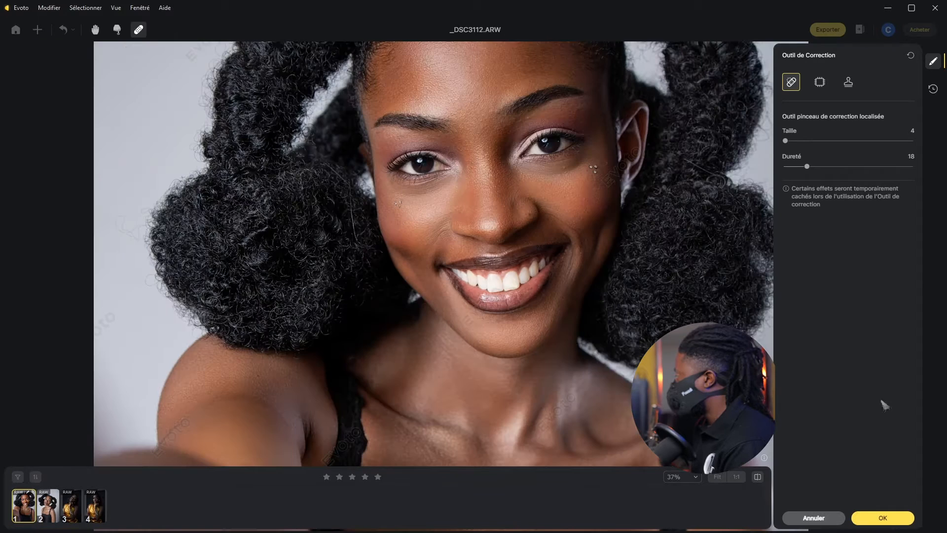
left_click(892, 513)
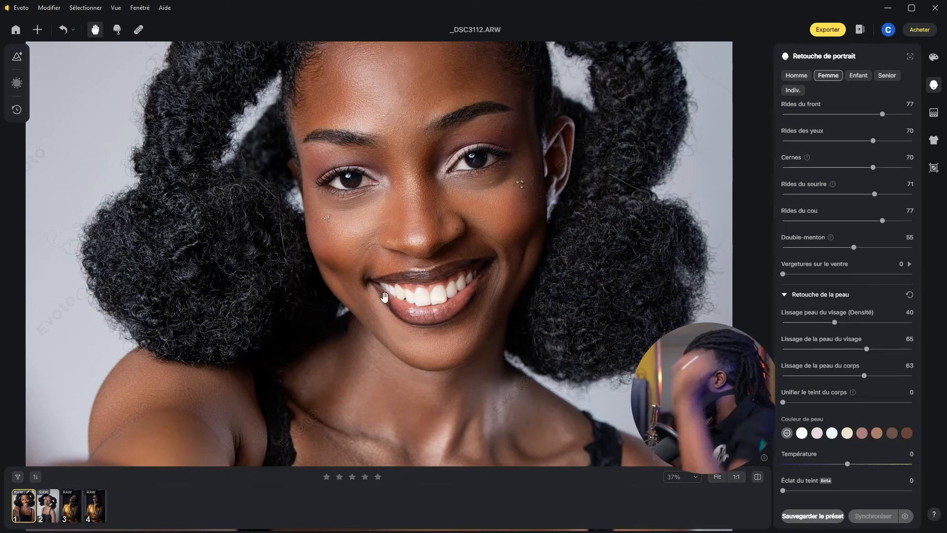
Even out the body's skin tone by setting Unifier le teint du corps to 31
scroll(479, 178, "down", 4)
scroll(467, 187, "up", 3)
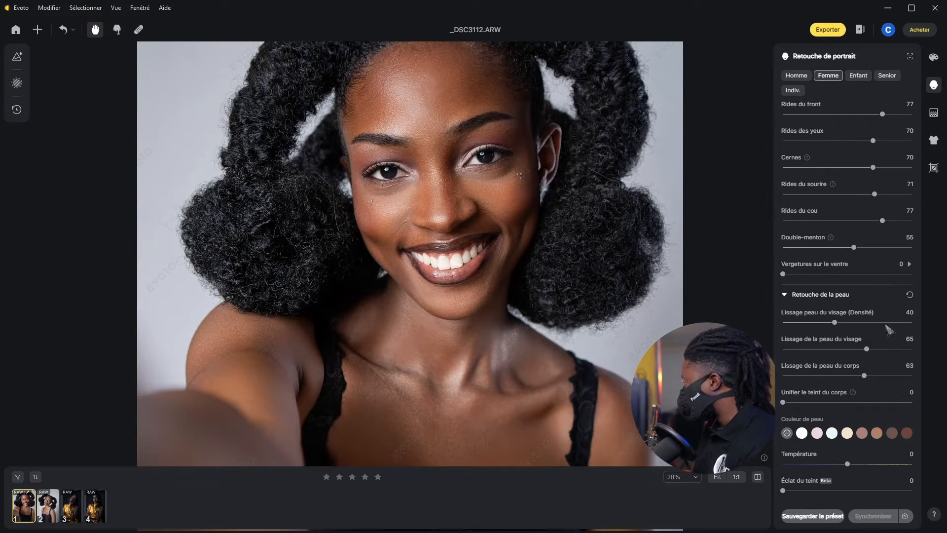
scroll(882, 321, "down", 2)
scroll(856, 269, "up", 2)
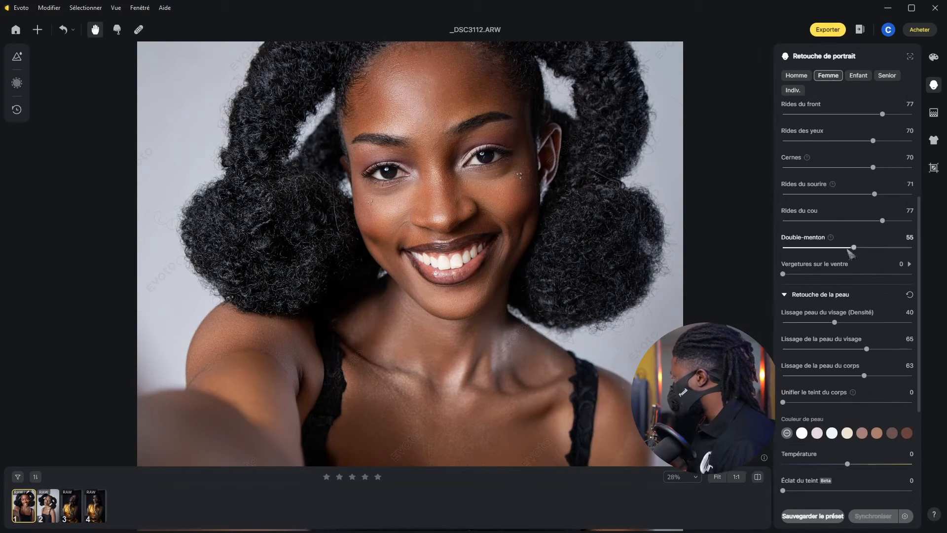
scroll(838, 222, "down", 1)
scroll(466, 245, "up", 2)
left_click_drag(783, 342, 828, 343)
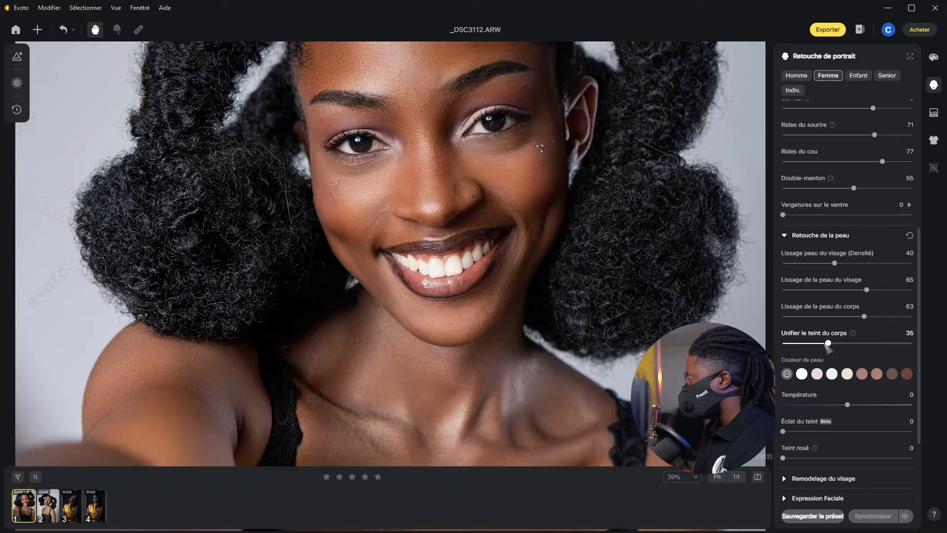
scroll(534, 275, "down", 2)
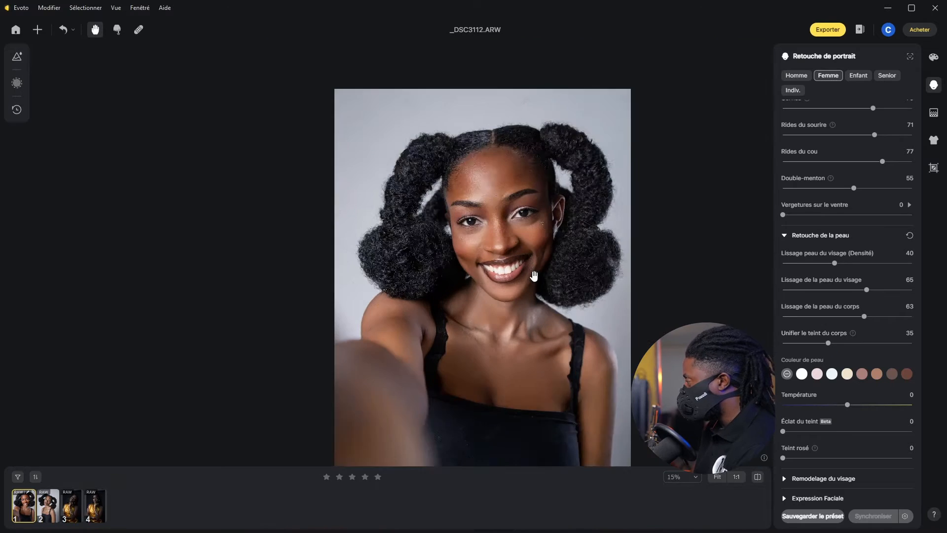
scroll(534, 275, "up", 1)
scroll(531, 276, "down", 1)
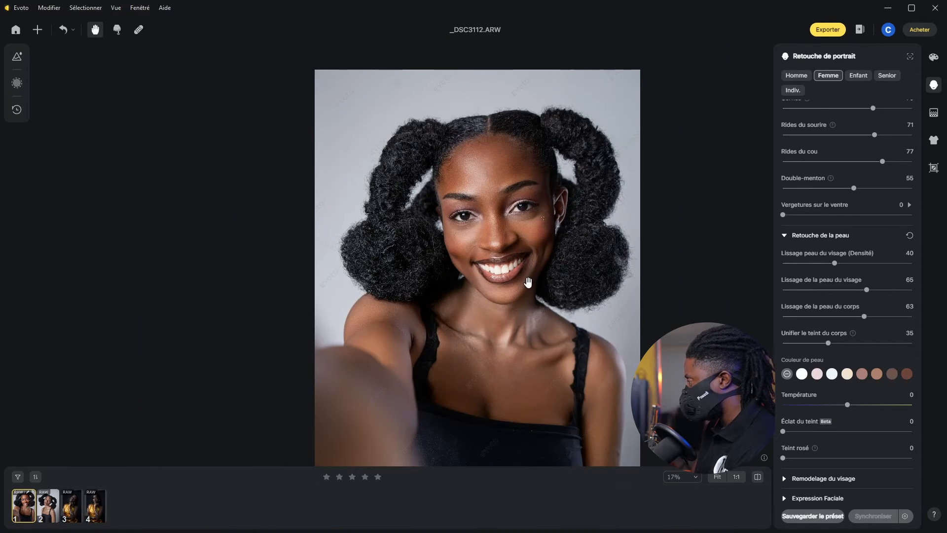
scroll(527, 277, "up", 1)
left_click_drag(828, 343, 815, 342)
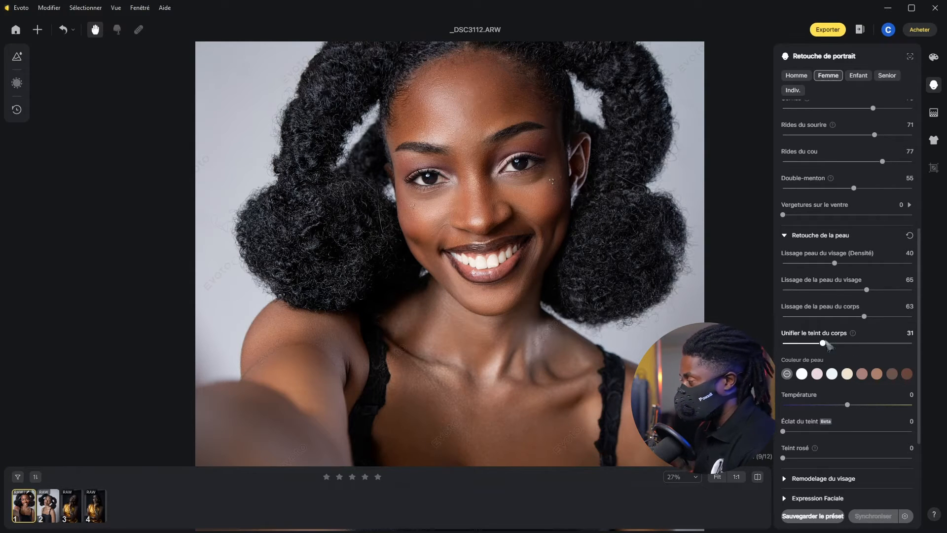
Brighten the complexion by setting Éclat du teint to 24
scroll(814, 365, "down", 2)
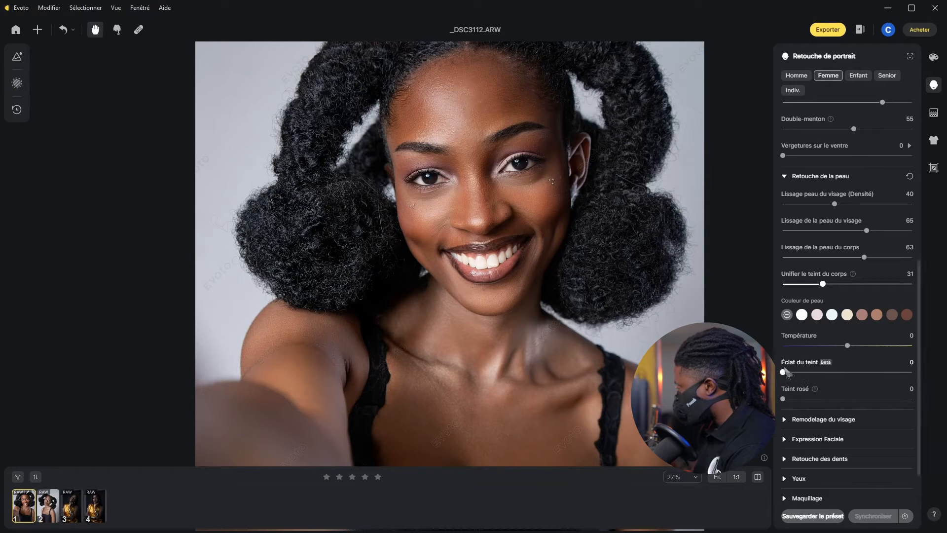
left_click_drag(783, 372, 814, 373)
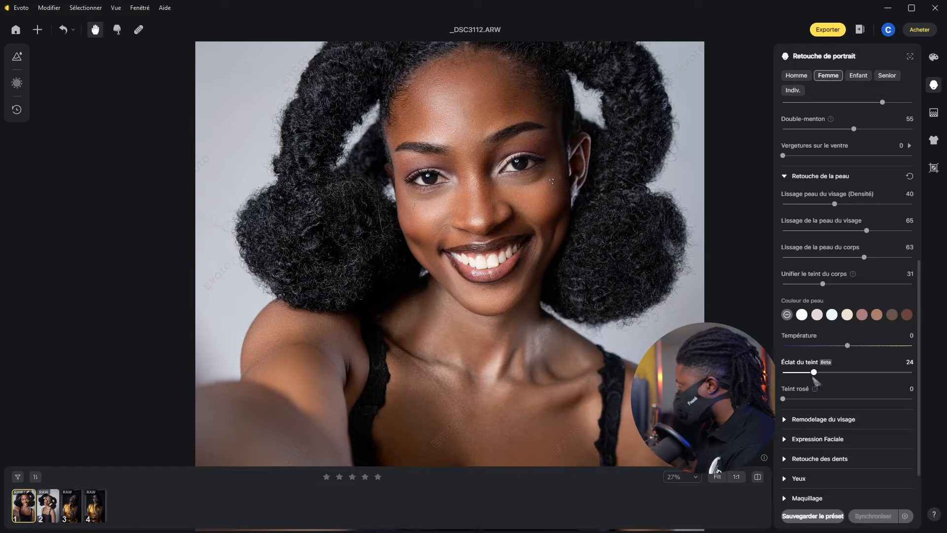
Brighten the complexion slightly more by setting Éclat du teint to 27
left_click_drag(817, 376, 819, 376)
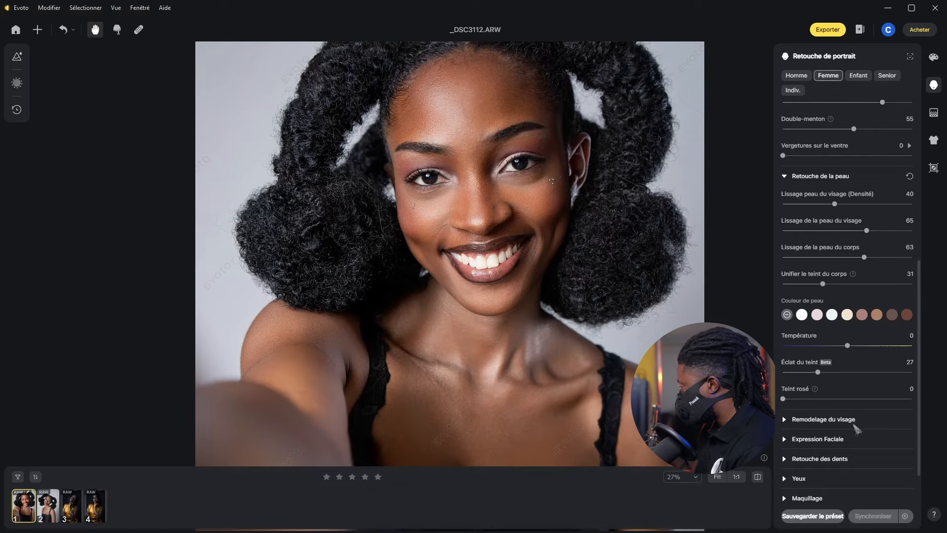
Try reshaping the face with Visage at -37, Tempe at -100 and Mâchoire at -11, resetting each adjustment to 0
scroll(857, 429, "down", 1)
left_click(789, 390)
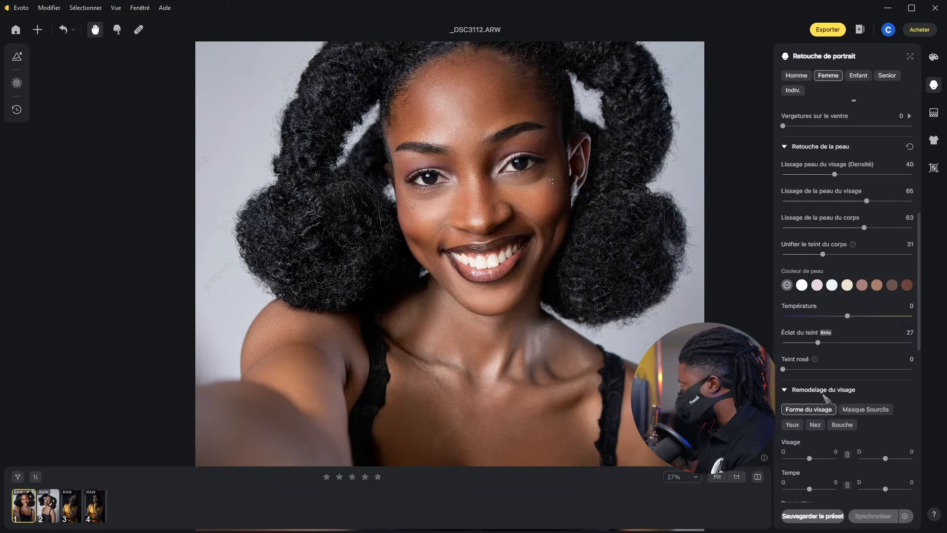
scroll(846, 370, "down", 4)
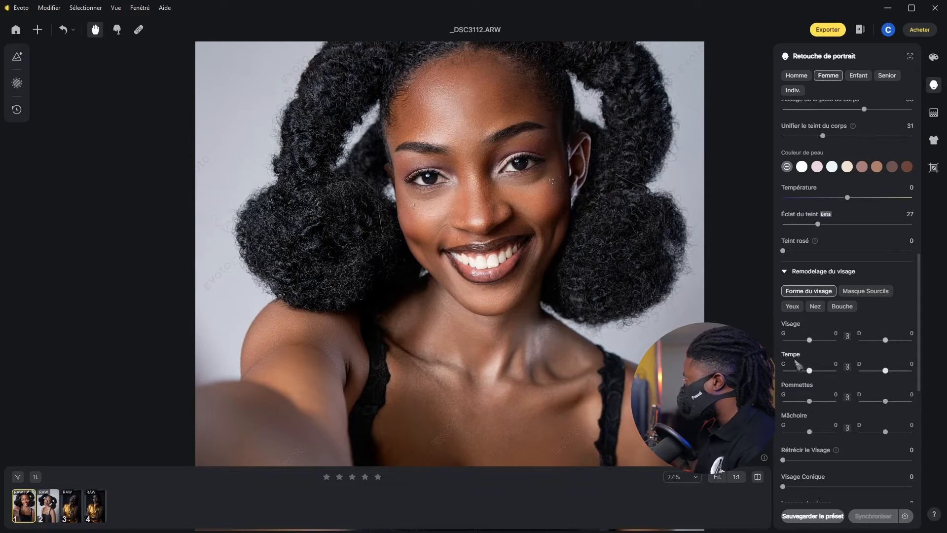
scroll(846, 352, "down", 2)
mouse_move(810, 280)
left_mouse_down()
mouse_move(762, 280)
mouse_move(800, 277)
mouse_move(767, 288)
mouse_move(844, 283)
mouse_move(800, 282)
left_mouse_up()
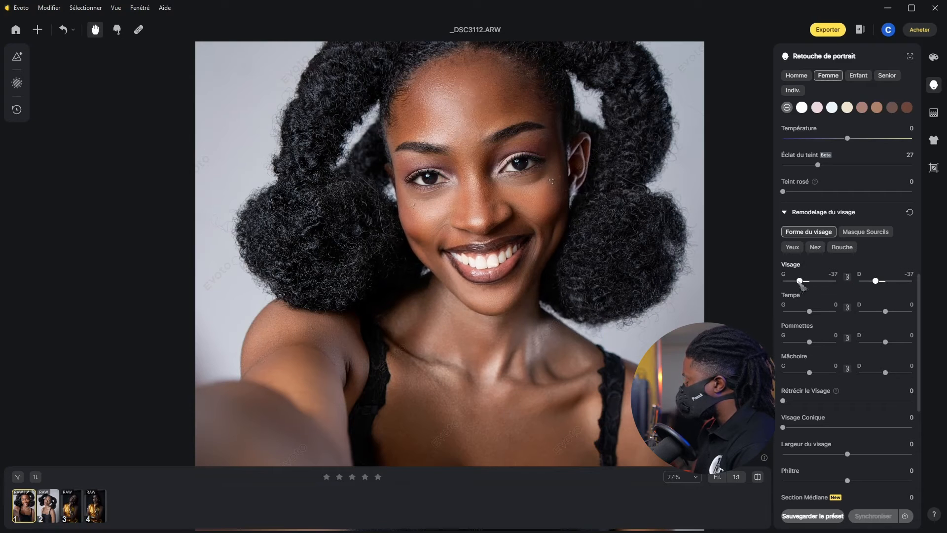
double_click(800, 282)
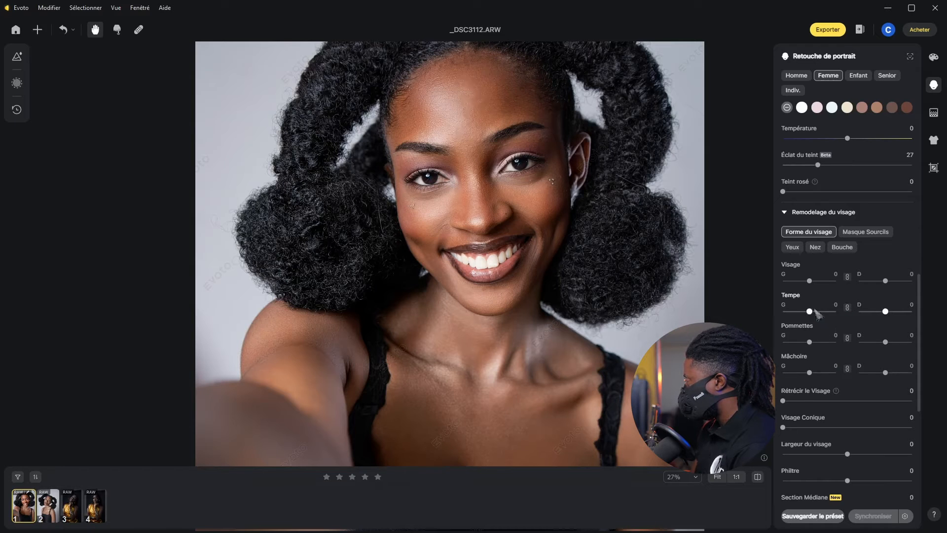
left_click_drag(810, 311, 792, 311)
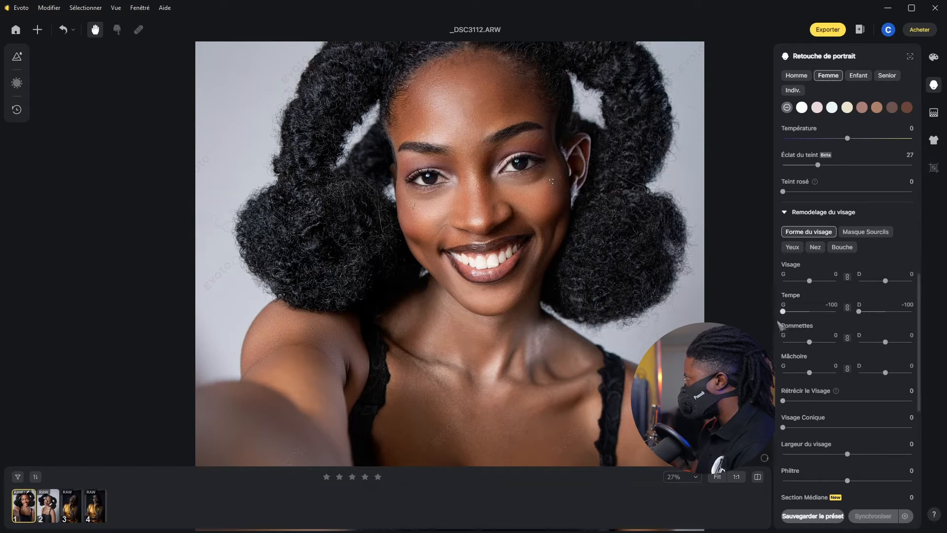
double_click(792, 311)
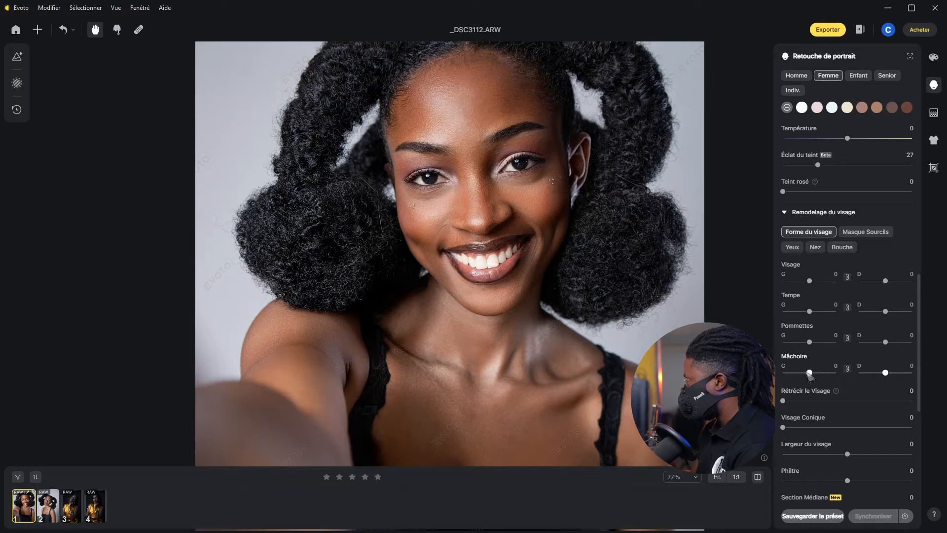
mouse_move(809, 374)
left_mouse_down()
mouse_move(833, 373)
mouse_move(787, 373)
mouse_move(810, 376)
left_mouse_up()
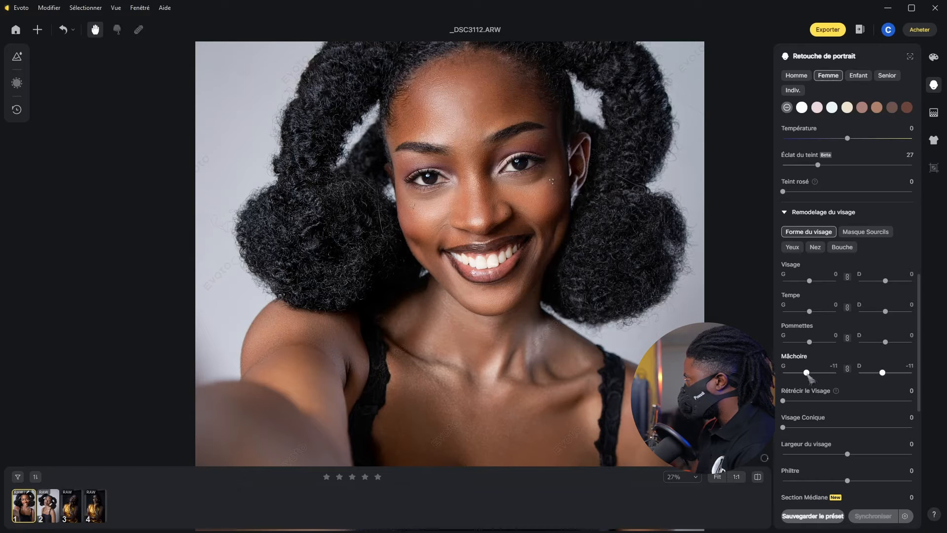
double_click(806, 373)
Slim the face by setting Rétrécir le Visage to 15
scroll(799, 360, "down", 2)
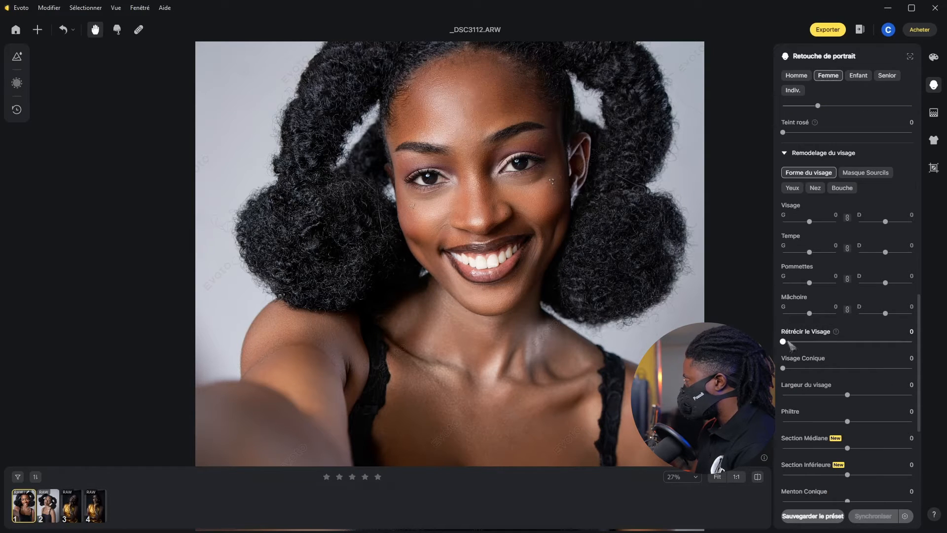
mouse_move(788, 341)
left_mouse_down()
mouse_move(886, 340)
mouse_move(784, 345)
left_mouse_up()
left_click_drag(783, 342, 812, 352)
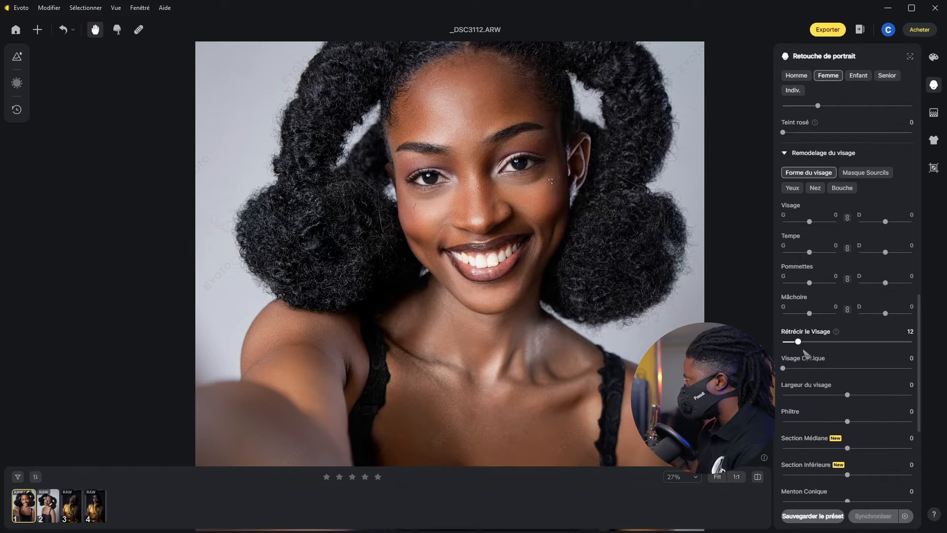
scroll(555, 286, "down", 3)
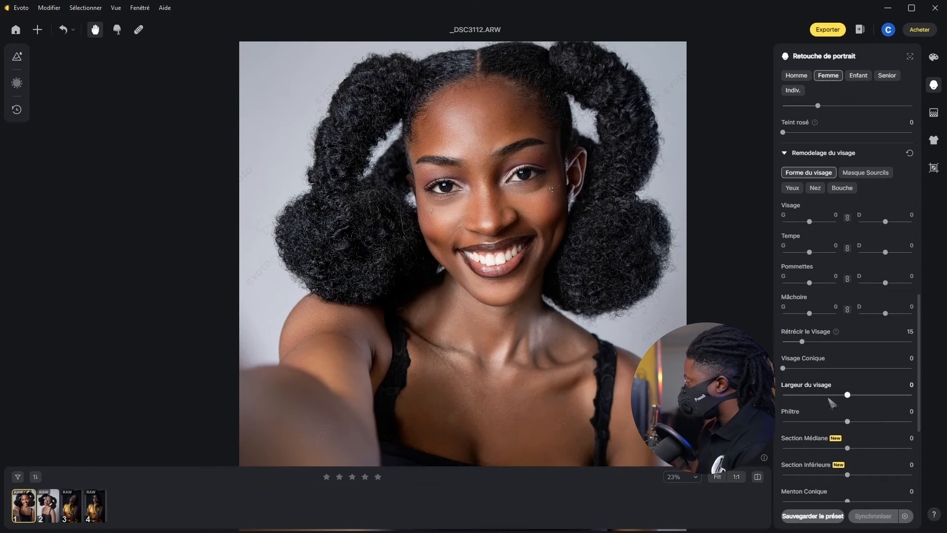
Enable the Symétrie correction for the face and upper body in the face reshaping settings
scroll(832, 402, "down", 1)
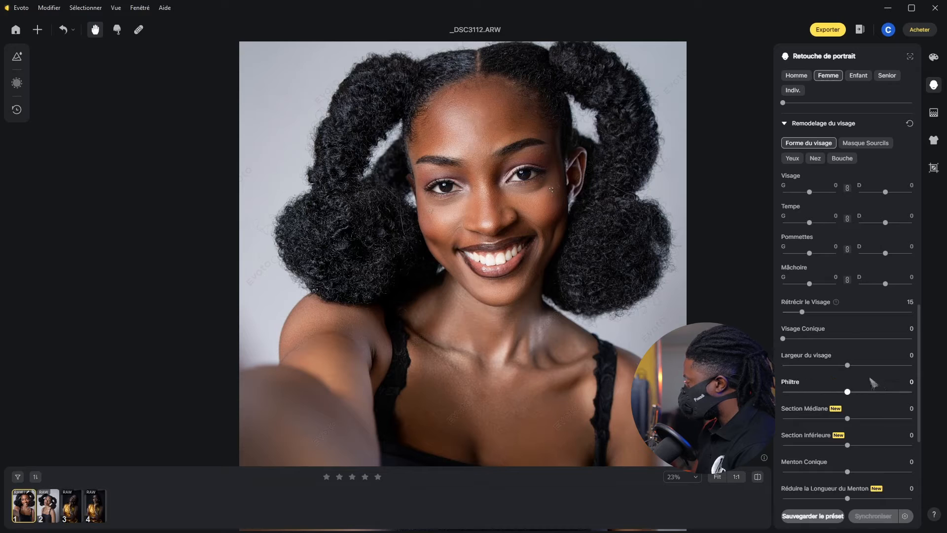
scroll(873, 382, "down", 1)
scroll(868, 400, "down", 3)
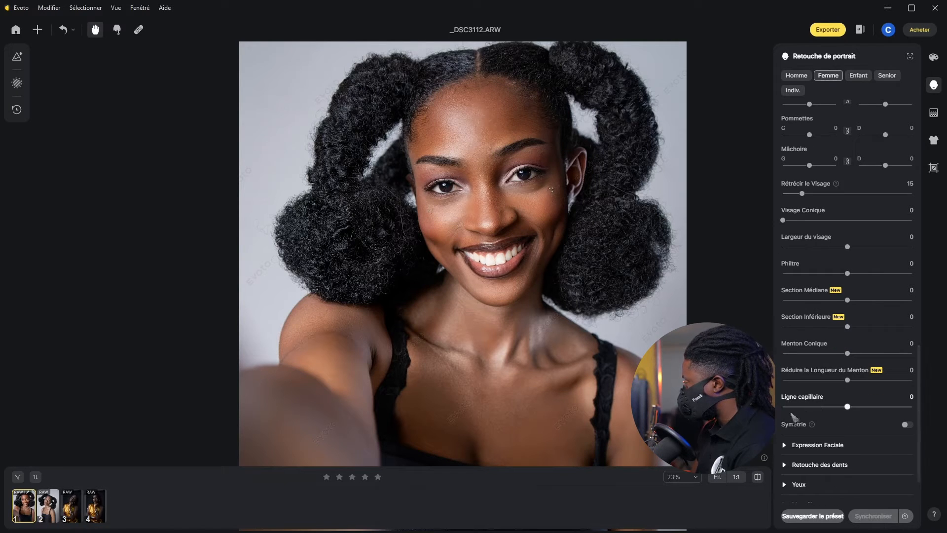
scroll(829, 425, "down", 1)
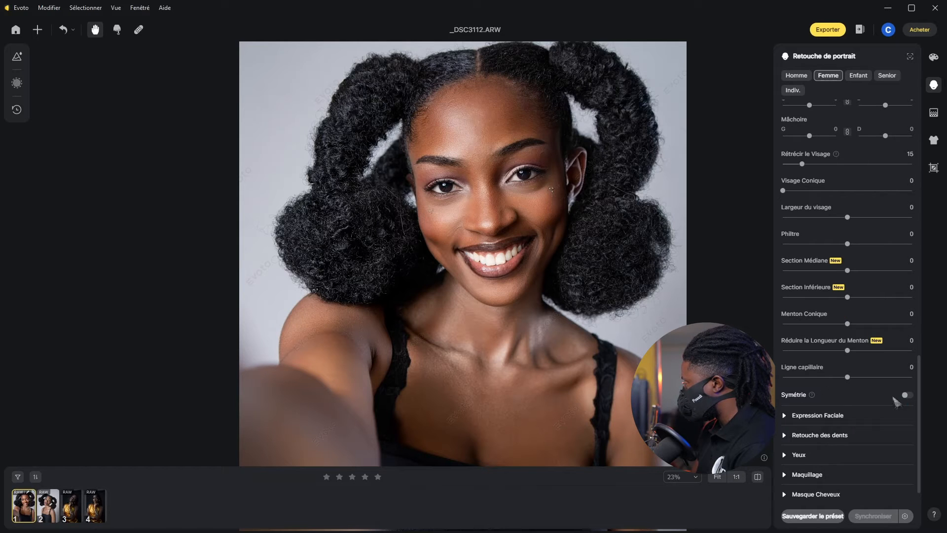
left_click(908, 396)
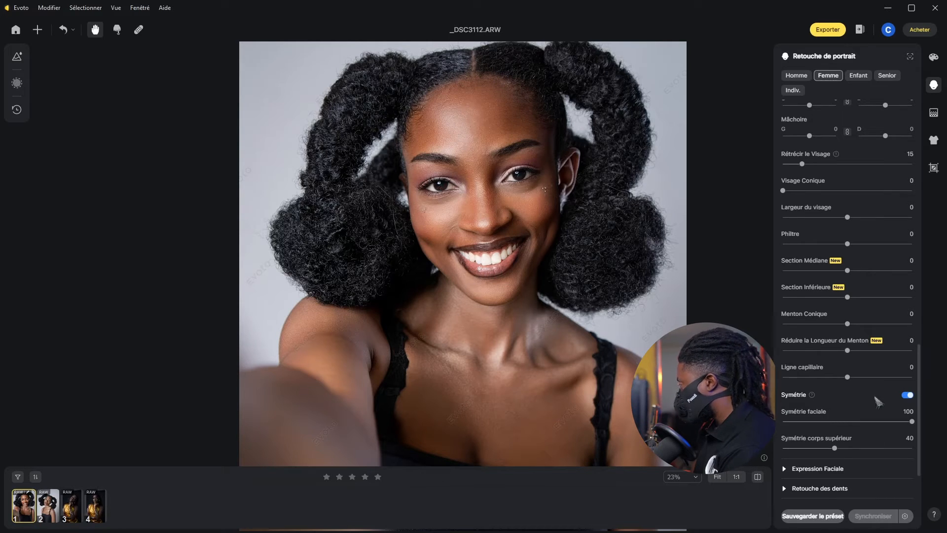
Soften the facial expression by setting Sourire Doux to 35
scroll(879, 402, "down", 1)
scroll(876, 453, "down", 2)
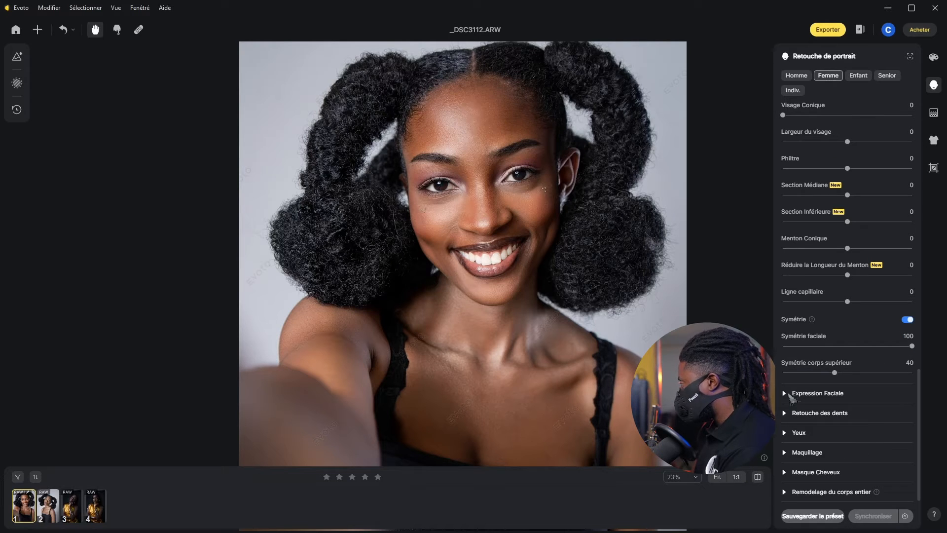
left_click(789, 393)
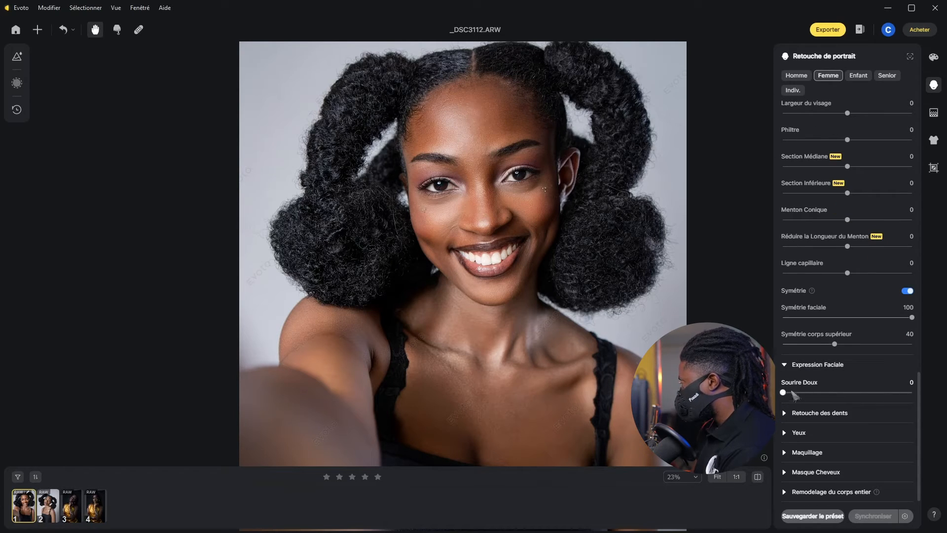
left_click_drag(794, 397, 830, 402)
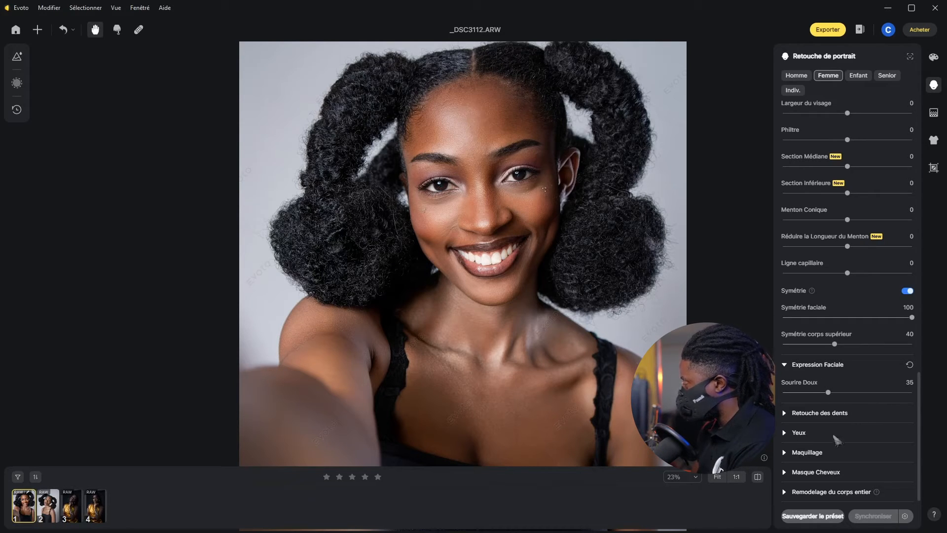
Retouch the teeth by setting Blanchiment des dents to 50 and enabling Jolies dents
left_click(787, 412)
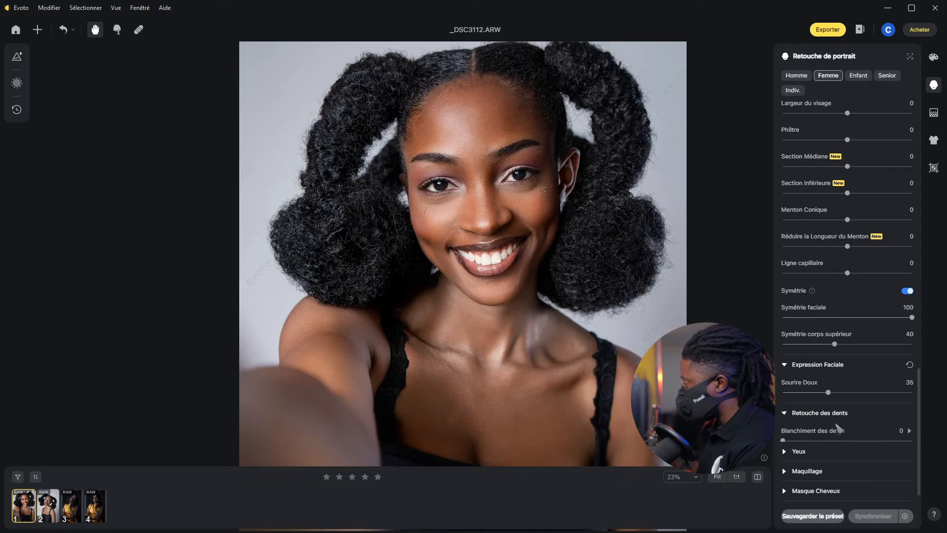
scroll(846, 436, "down", 1)
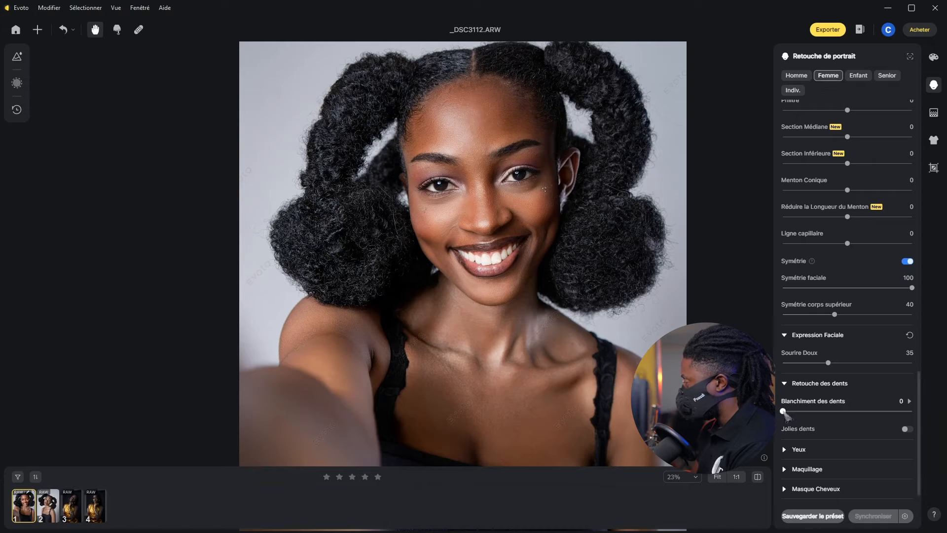
mouse_move(783, 412)
left_mouse_down()
mouse_move(860, 420)
mouse_move(847, 413)
left_mouse_up()
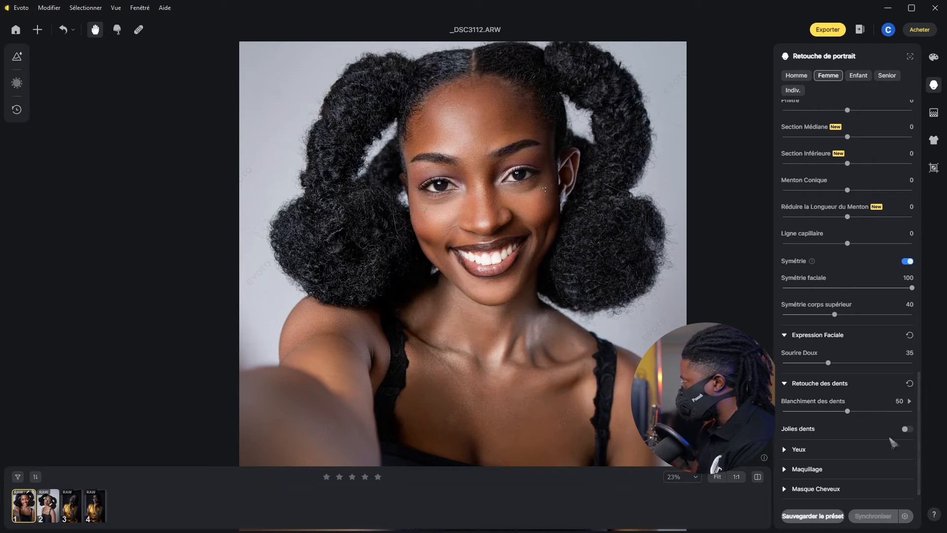
left_click(908, 429)
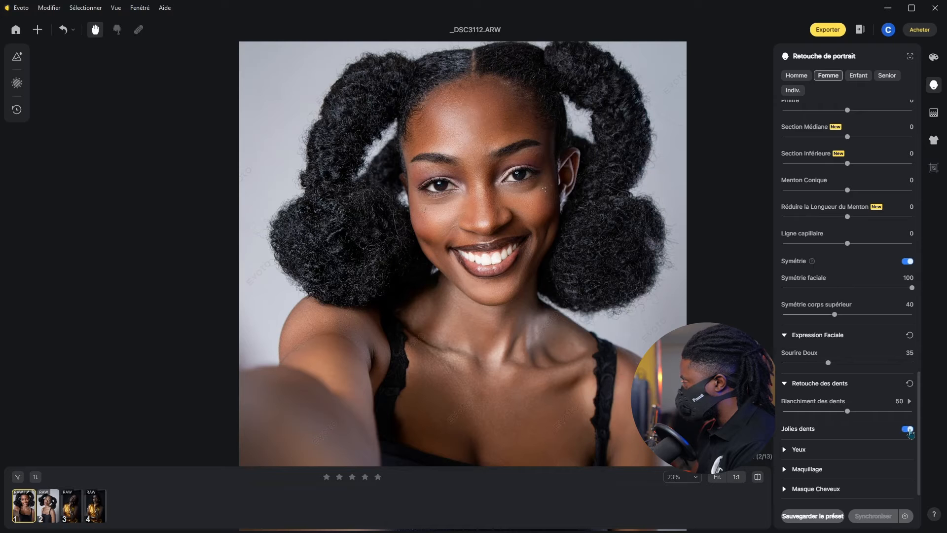
Examine the smile and teeth up close, comparing the portrait before and after retouching
scroll(524, 289, "up", 5)
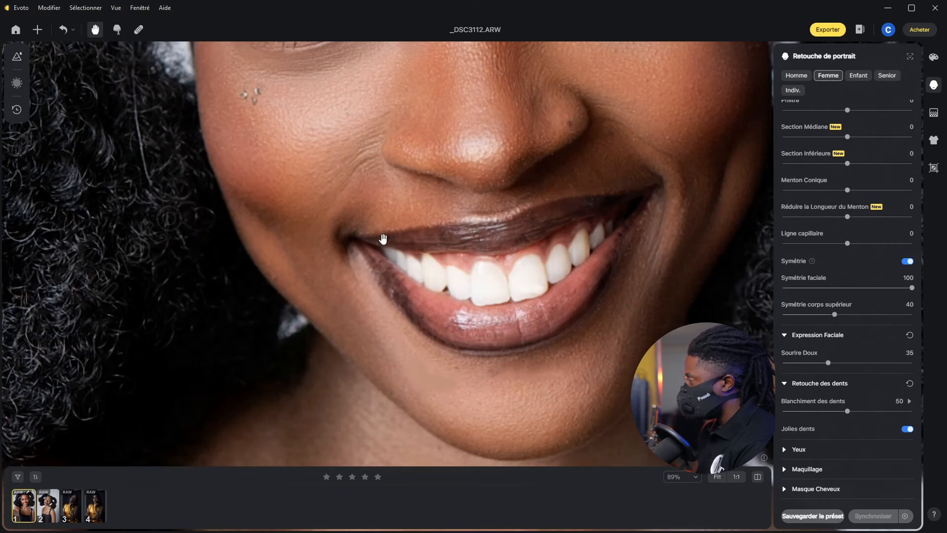
key("backslash")
key("backslash")
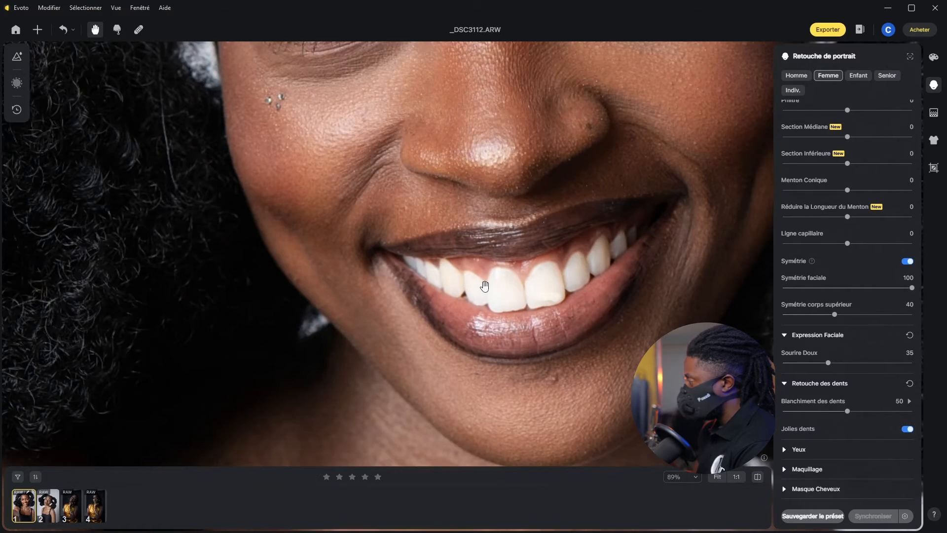
key("backslash")
key("backslash")
scroll(488, 285, "down", 5)
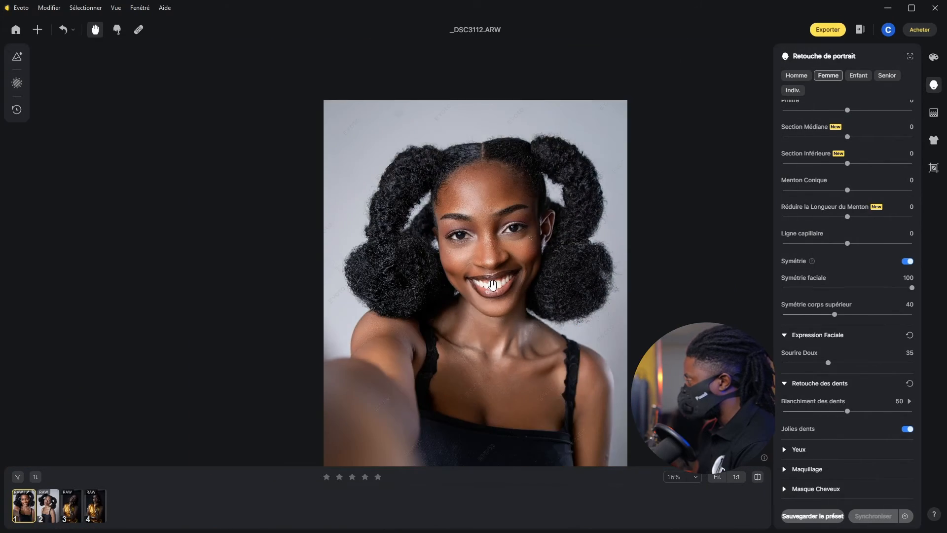
scroll(506, 289, "up", 2)
scroll(815, 438, "down", 1)
Enhance the eyes by setting Luminosité to 58 and Retirer les Veines Rouges to 96
left_click(815, 432)
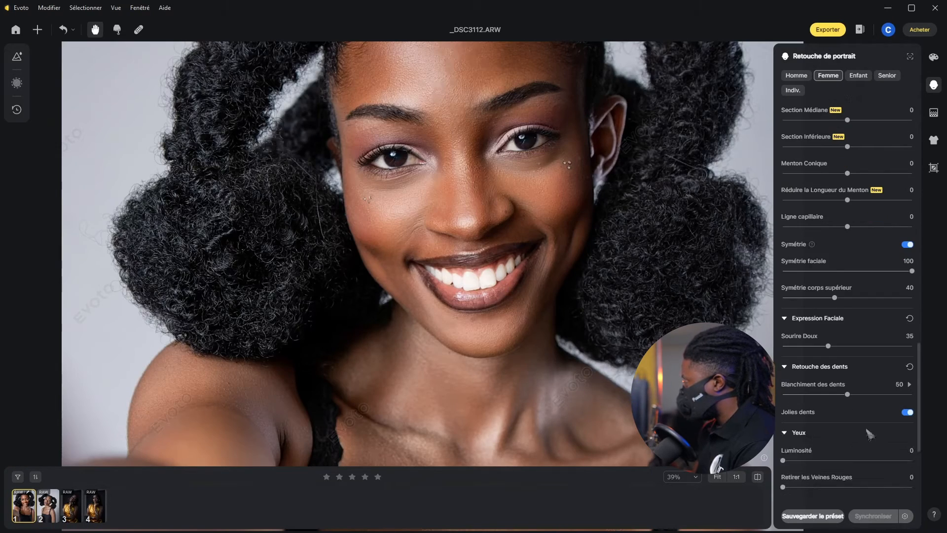
scroll(816, 430, "down", 3)
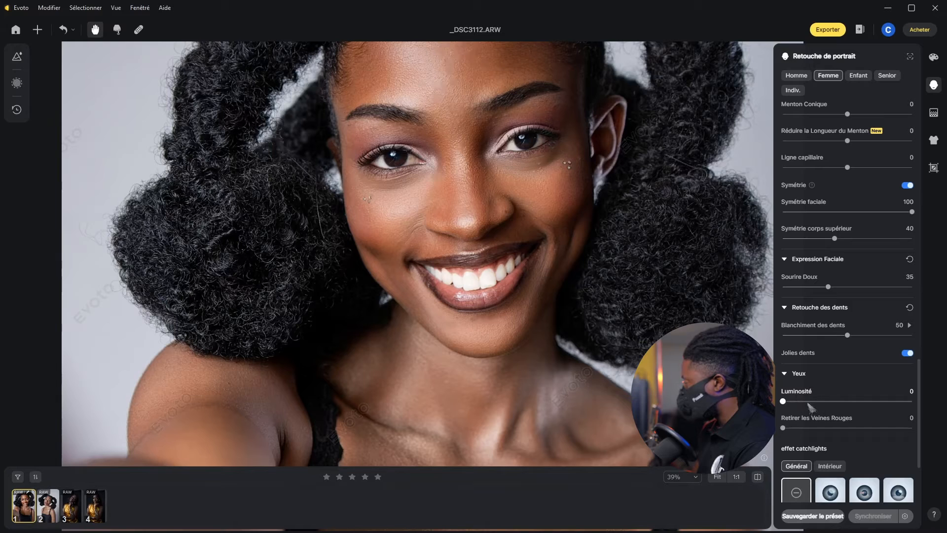
left_click_drag(788, 402, 858, 403)
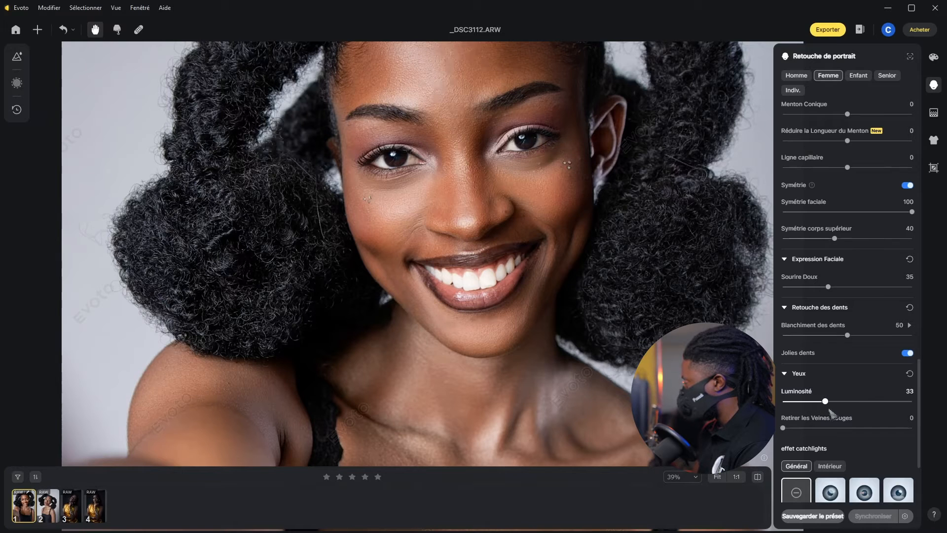
left_click_drag(784, 428, 882, 428)
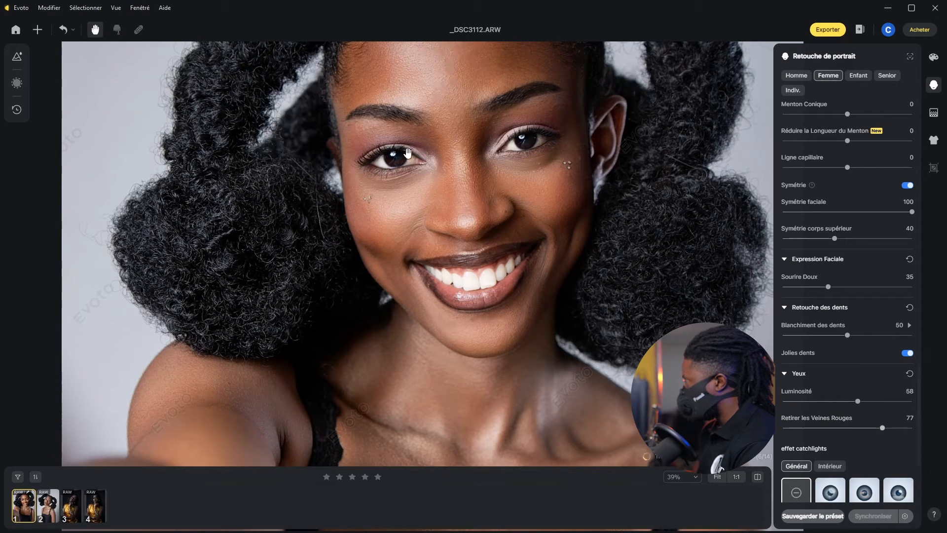
left_click(903, 427)
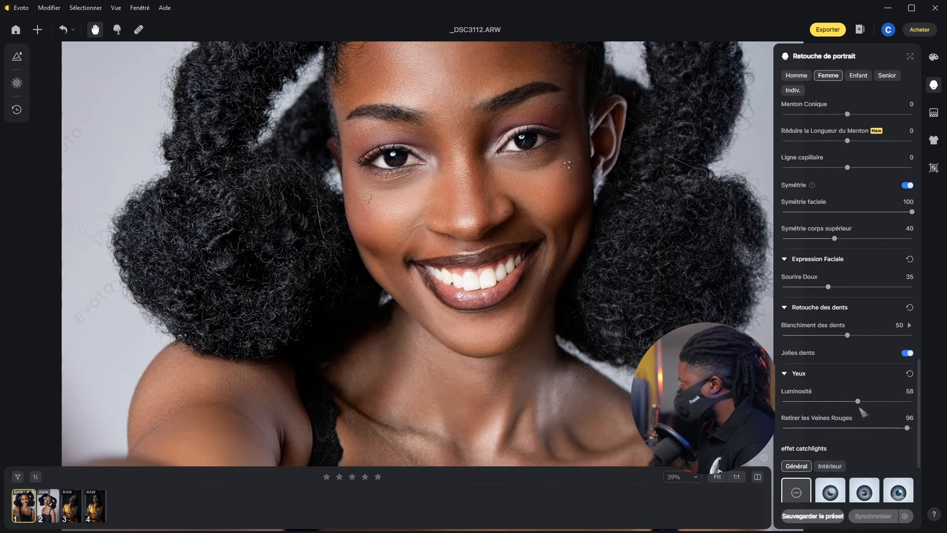
Compare the general catchlight effects for the eyes and apply effect 06
scroll(861, 398, "down", 3)
scroll(864, 395, "down", 1)
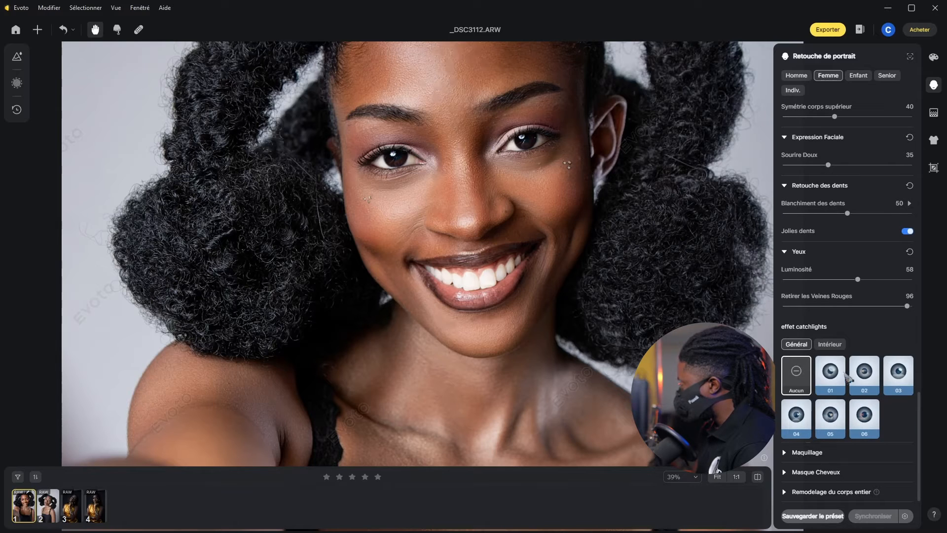
left_click(898, 380)
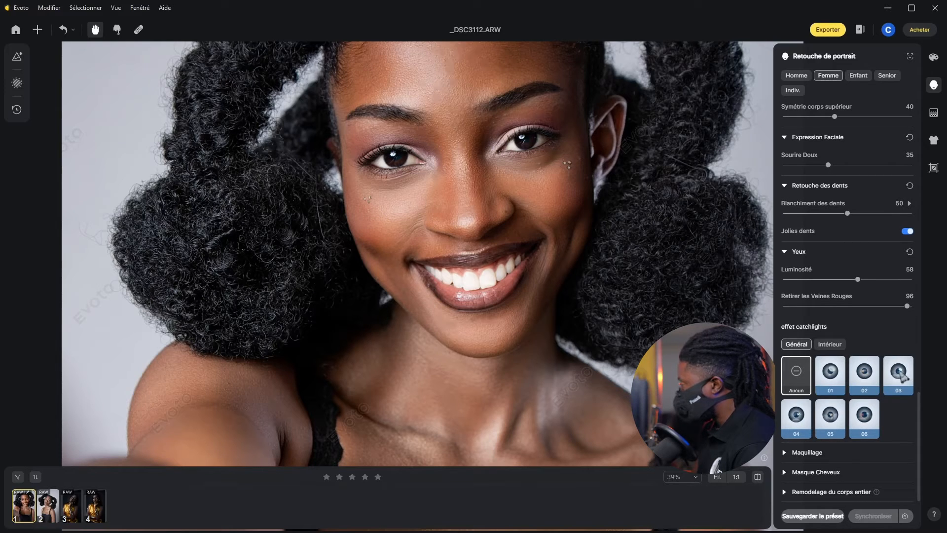
left_click(866, 418)
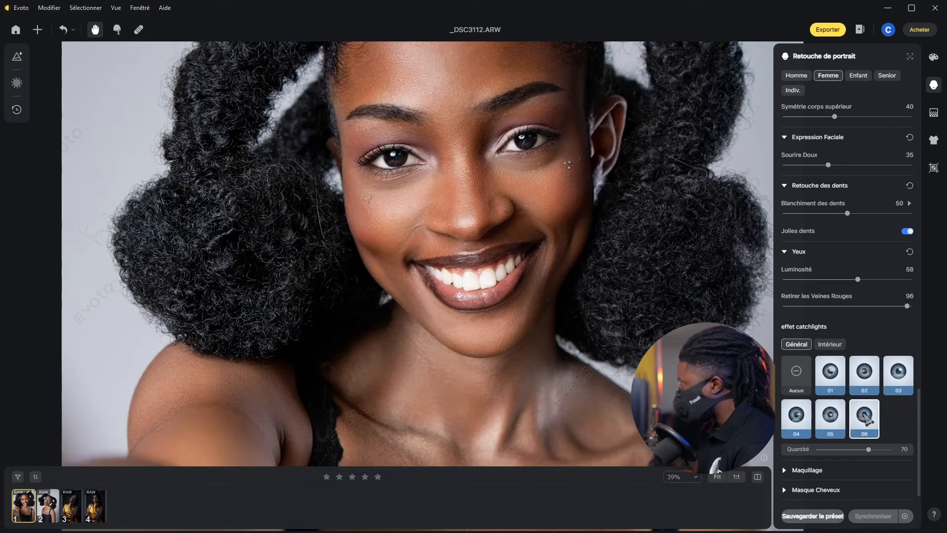
left_click(839, 421)
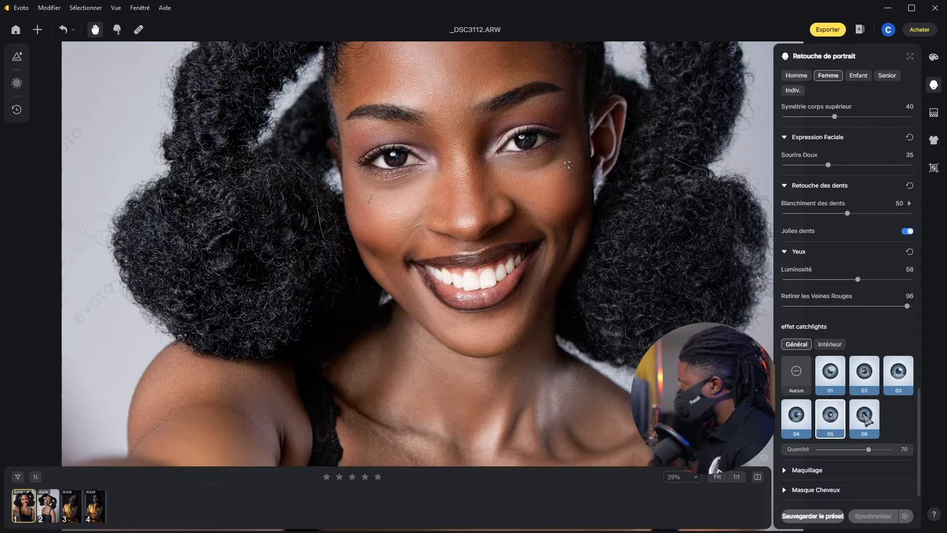
left_click(867, 418)
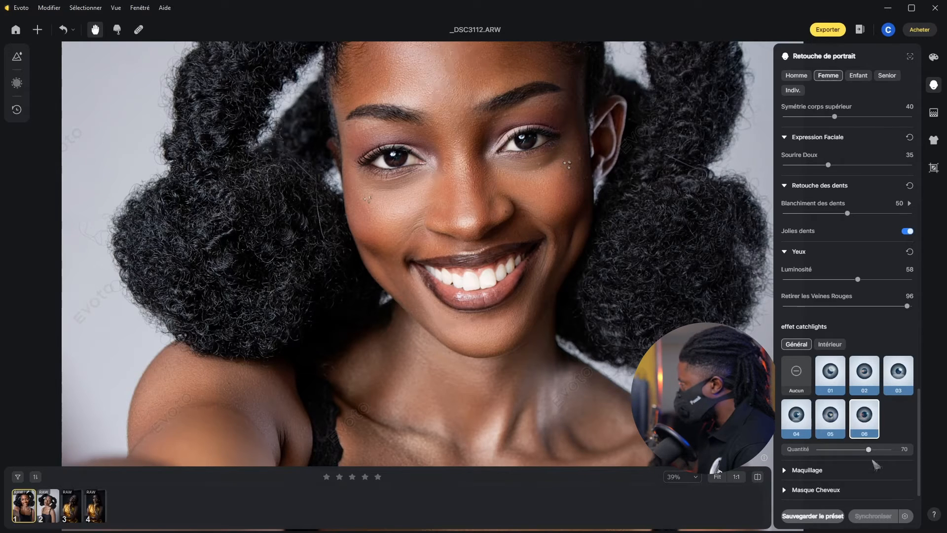
Set the Quantité of the catchlight effect to 68 and open the Maquillage settings for the face
mouse_move(869, 450)
left_mouse_down()
mouse_move(795, 452)
mouse_move(878, 453)
mouse_move(870, 458)
left_mouse_up()
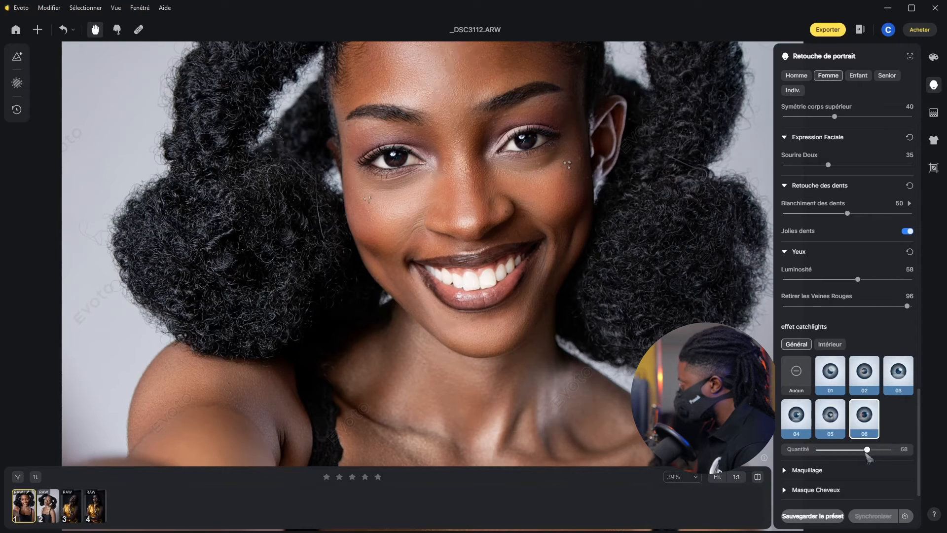
scroll(823, 475, "down", 1)
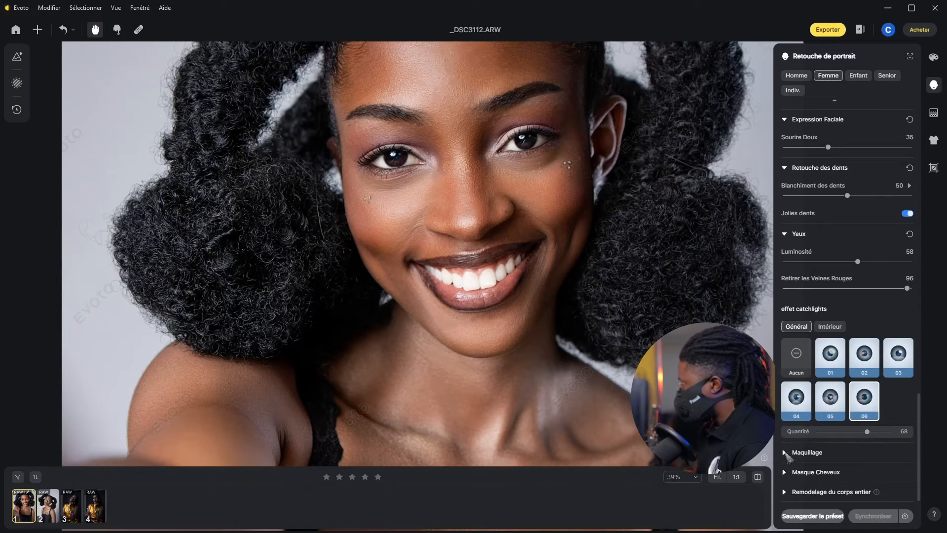
left_click(799, 452)
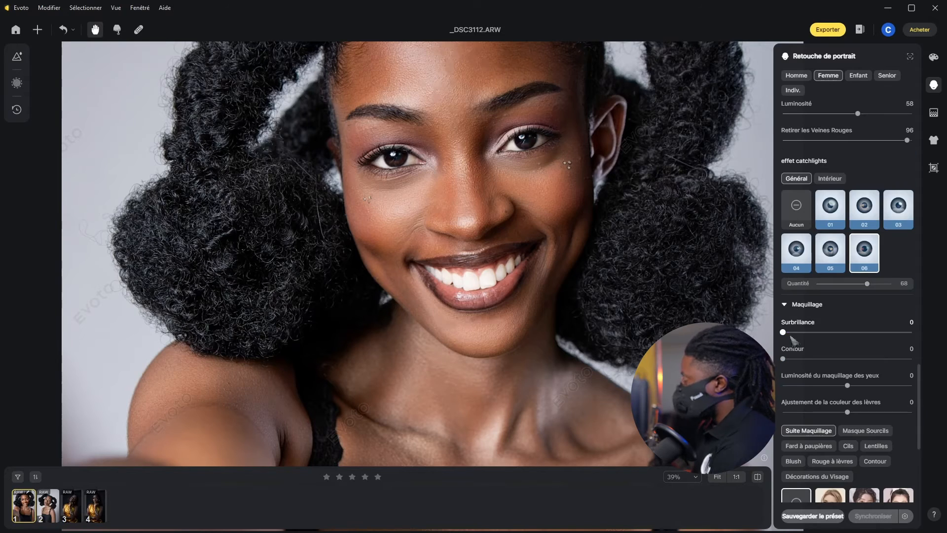
scroll(495, 211, "down", 5)
scroll(495, 211, "up", 4)
scroll(482, 300, "up", 2)
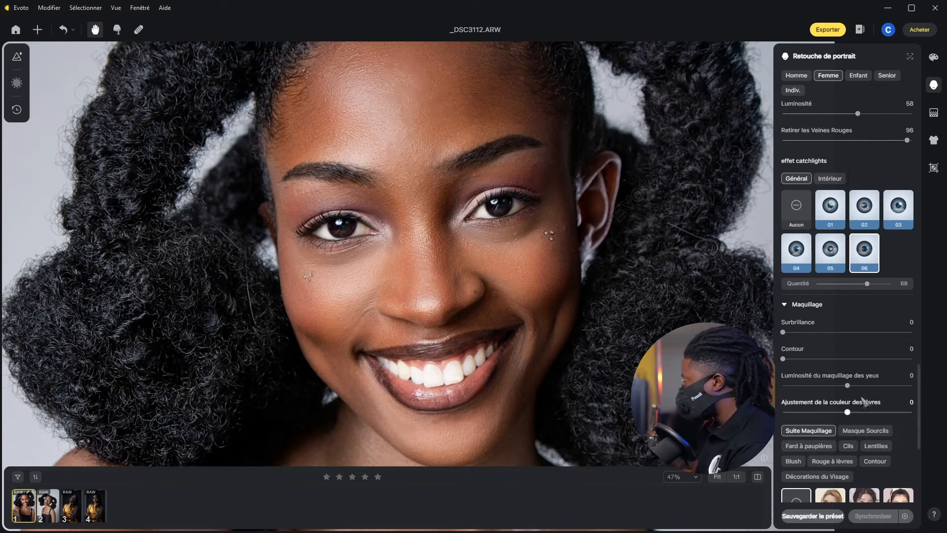
Strengthen the face makeup by setting Surbrillance to 71 and Contour to 69
left_click_drag(795, 335, 844, 339)
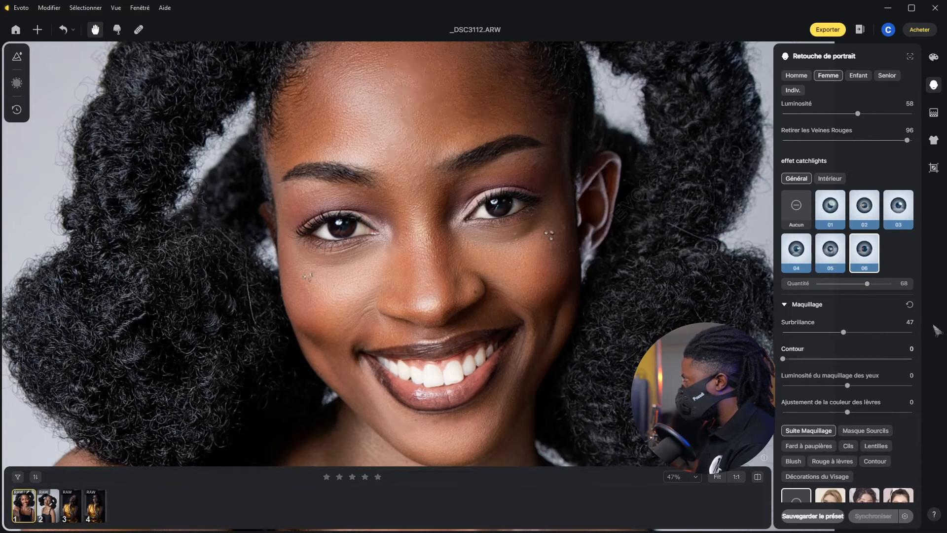
left_click_drag(847, 332, 859, 332)
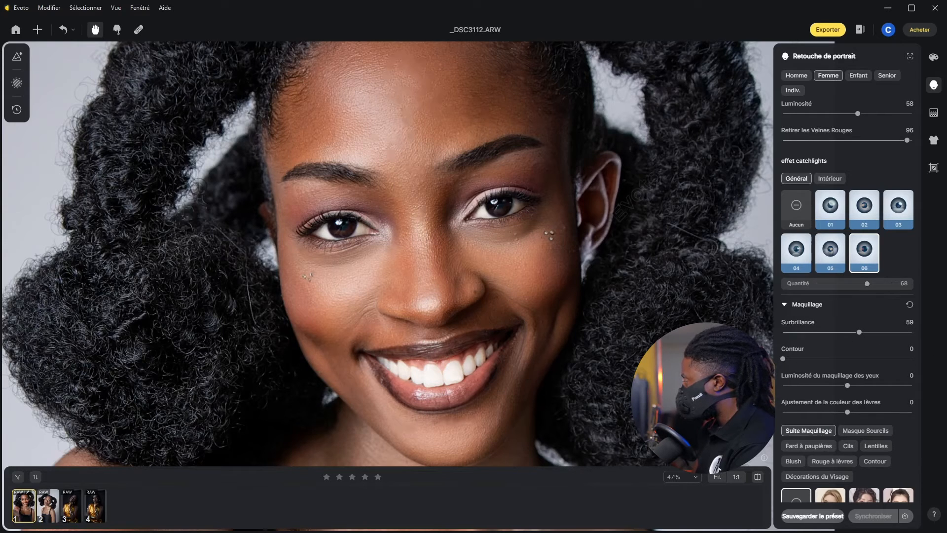
left_click_drag(798, 363, 867, 367)
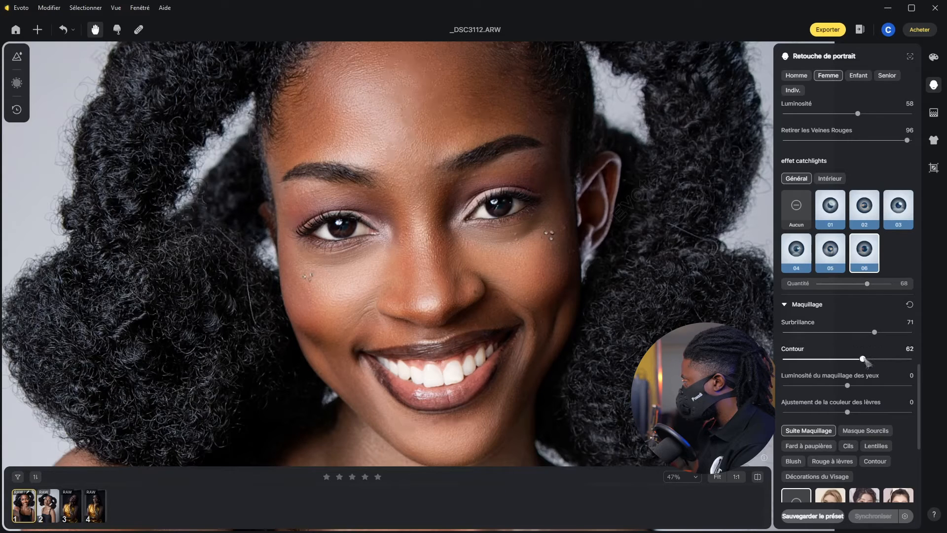
left_click_drag(864, 361, 872, 359)
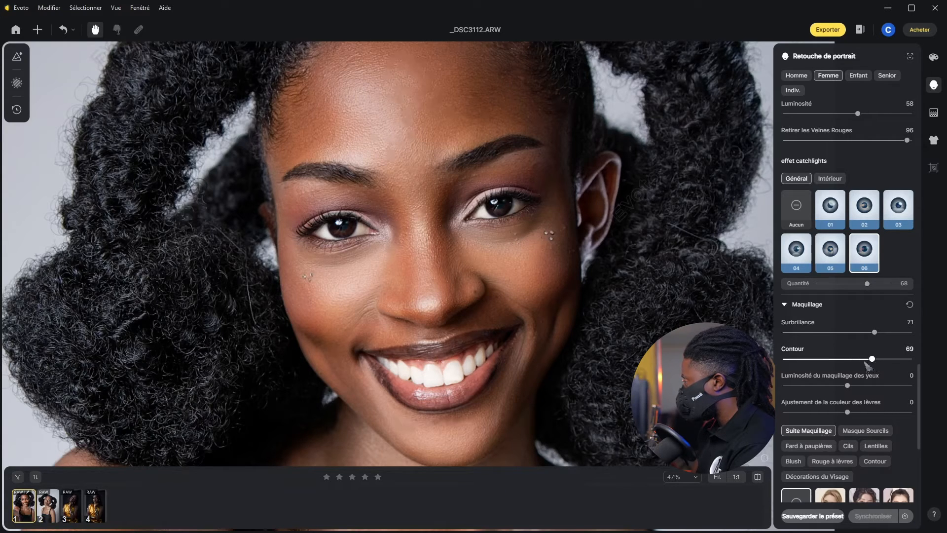
Compare the makeup retouch with the original and set Luminosité du maquillage des yeux to 40 and Ajustement de la couleur des lèvres to 19
scroll(590, 301, "down", 4)
scroll(594, 313, "up", 2)
scroll(566, 309, "up", 2)
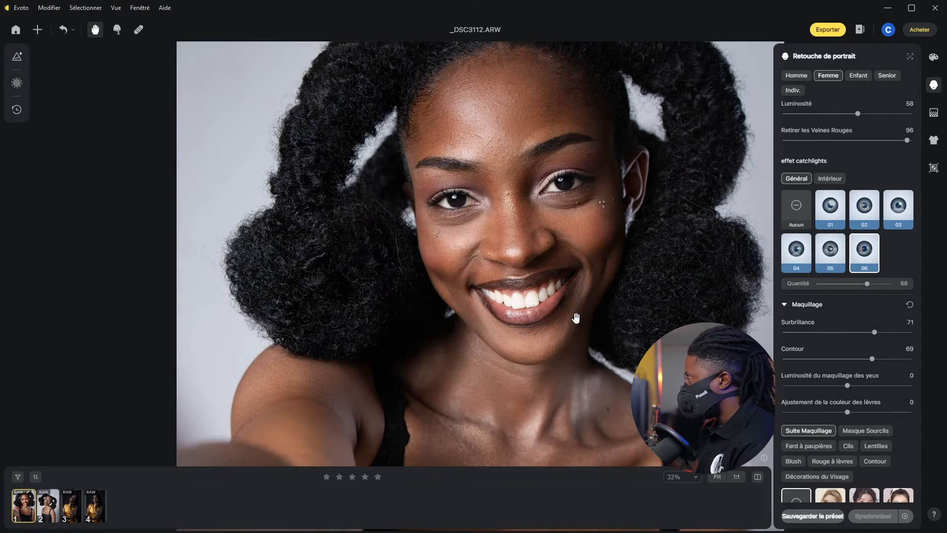
scroll(576, 317, "down", 2)
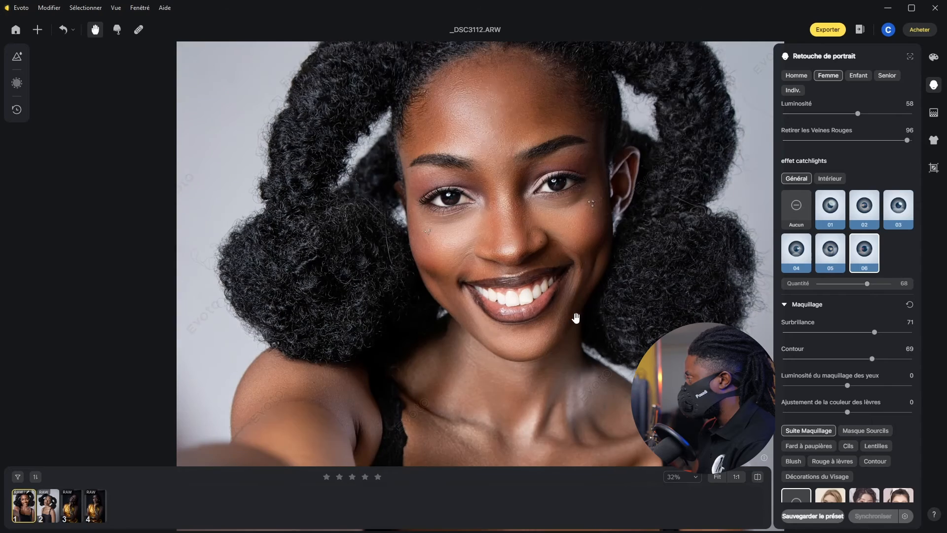
scroll(506, 301, "down", 3)
scroll(506, 302, "up", 3)
scroll(810, 360, "down", 5)
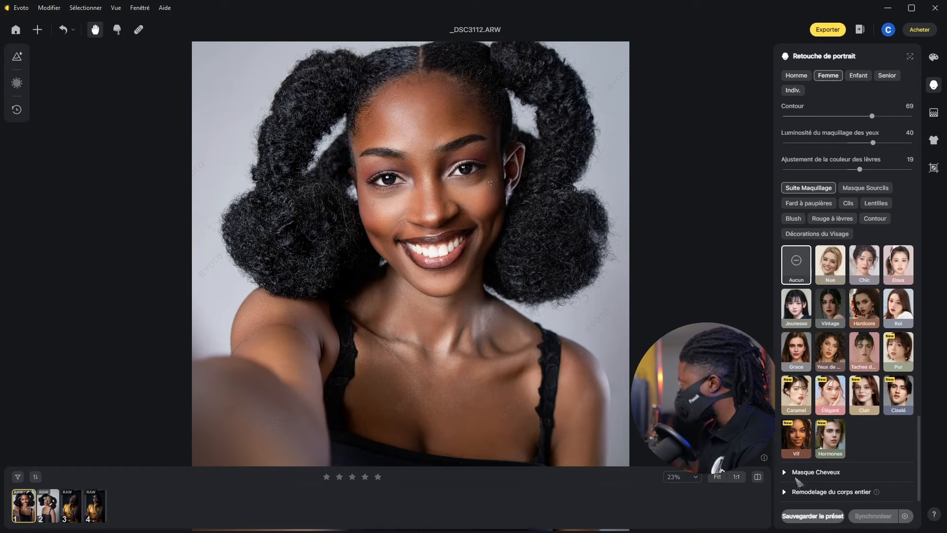
Open the Masque Cheveux settings and set Haut Crânien to 35
left_click(789, 474)
scroll(866, 410, "down", 5)
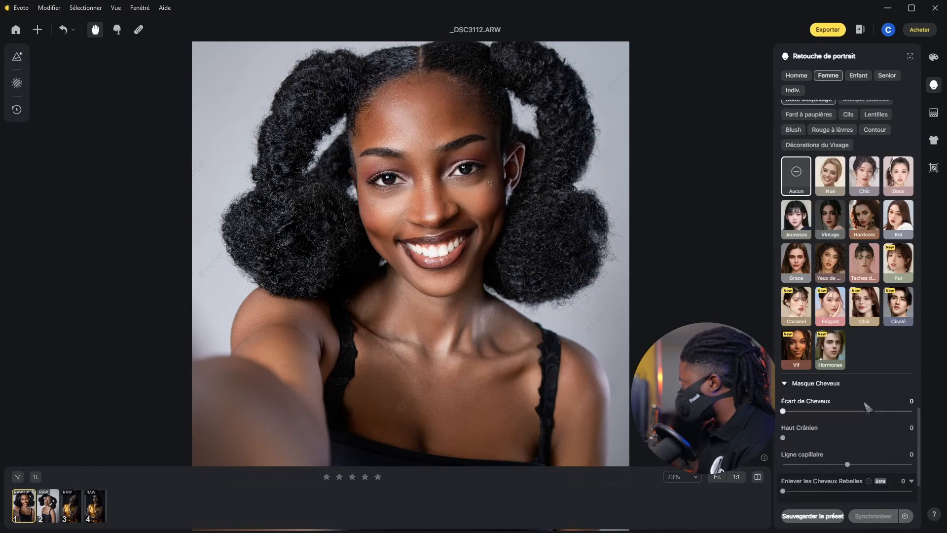
scroll(476, 202, "down", 3)
scroll(484, 209, "up", 3)
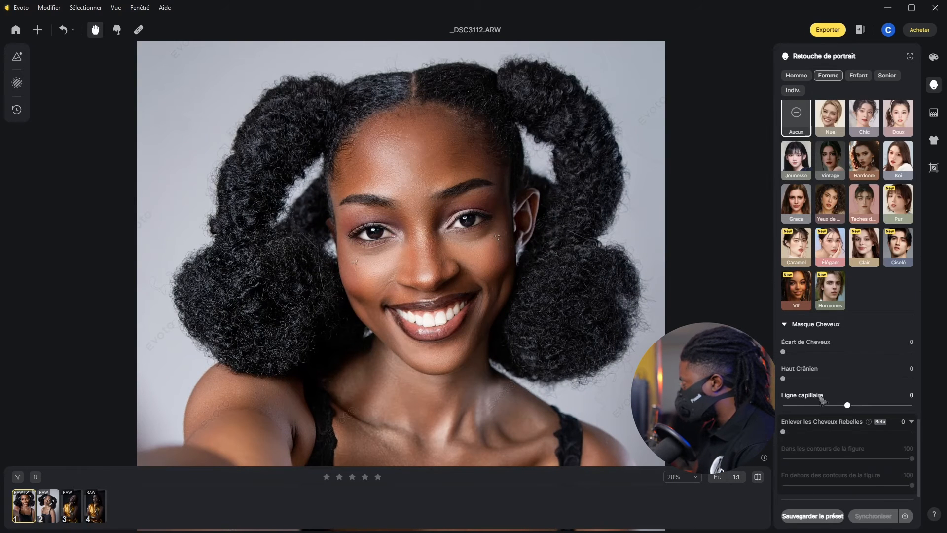
left_click_drag(783, 378, 833, 388)
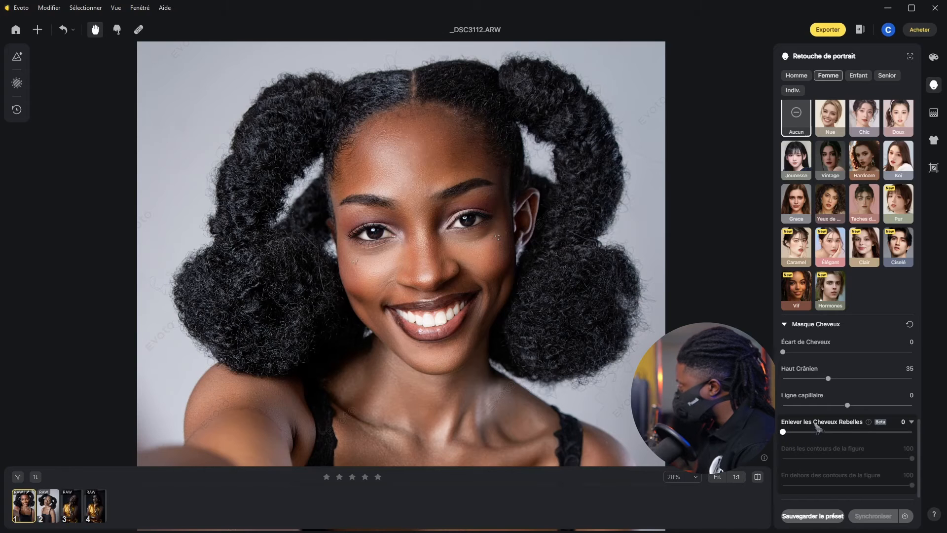
Remove flyaway hairs by setting Enlever les Cheveux Rebelles to 56, check the hair outline and lower the strength
scroll(403, 212, "up", 2)
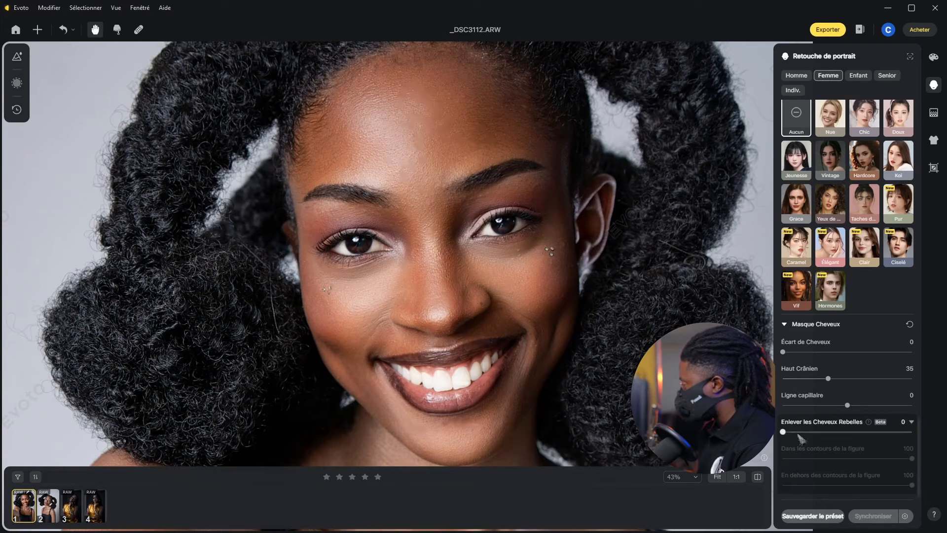
left_click_drag(784, 432, 856, 434)
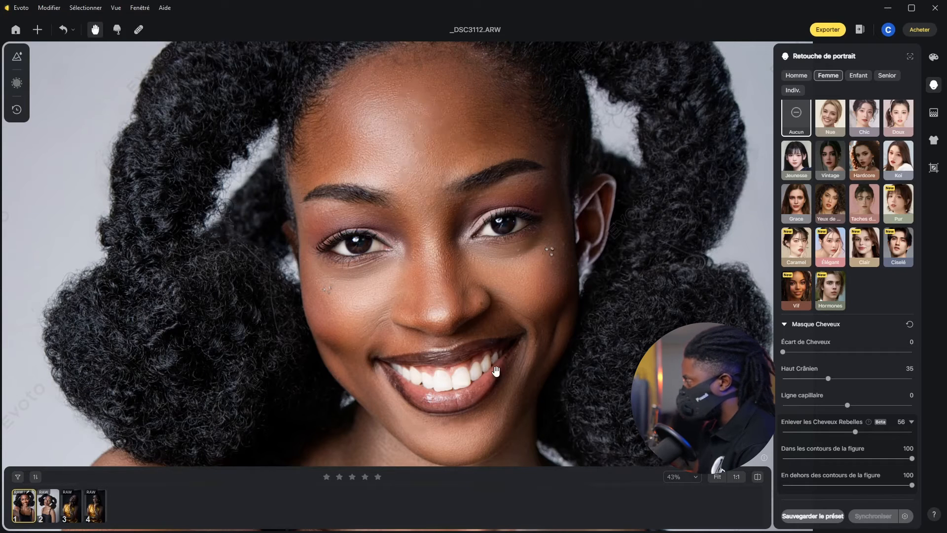
left_click_drag(727, 238, 682, 291)
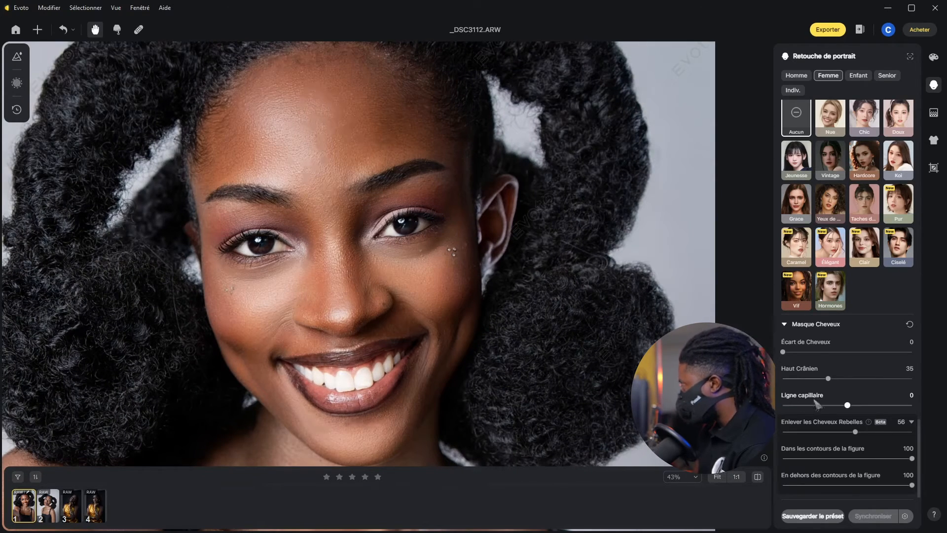
scroll(849, 434, "down", 1)
left_click_drag(855, 414, 826, 419)
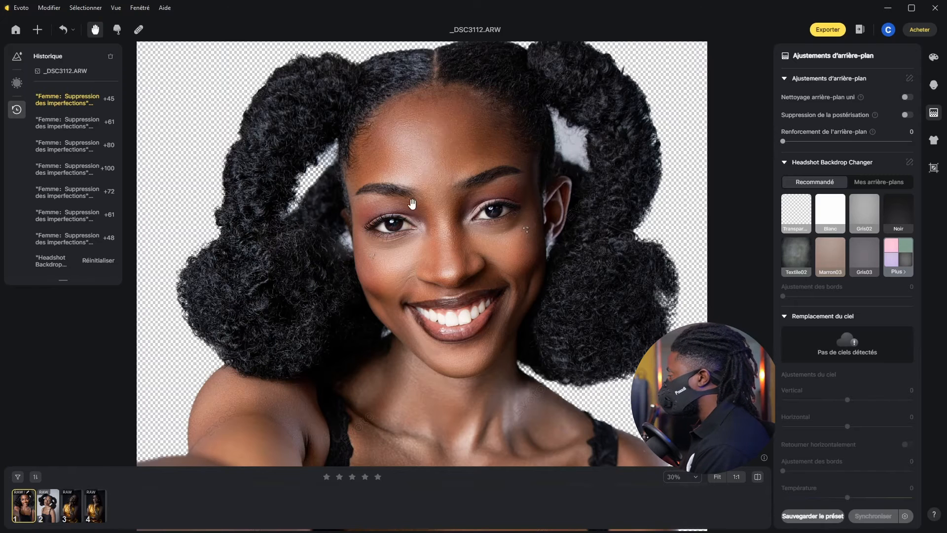
Try the Transparent backdrop behind the subject and replace it with the Blanc backdrop
scroll(450, 177, "down", 3)
scroll(473, 190, "up", 2)
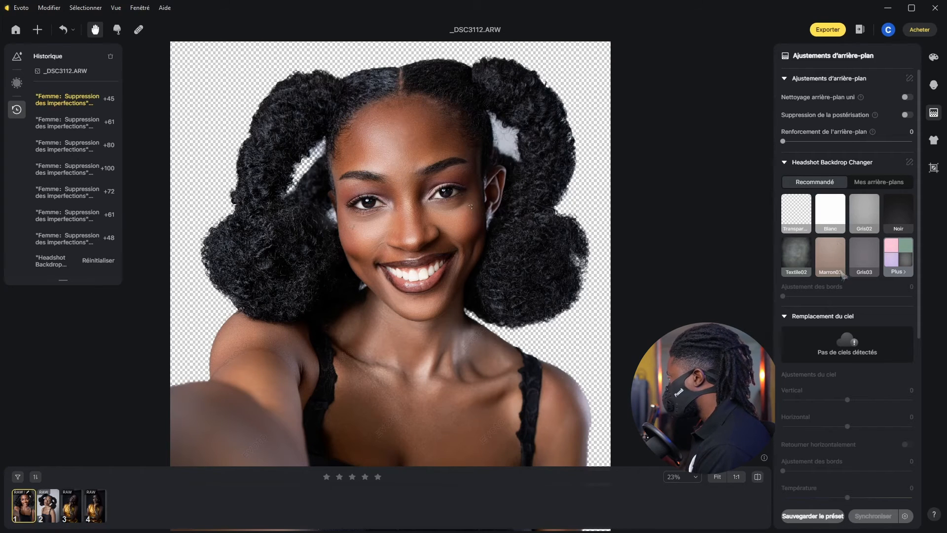
scroll(826, 224, "up", 2)
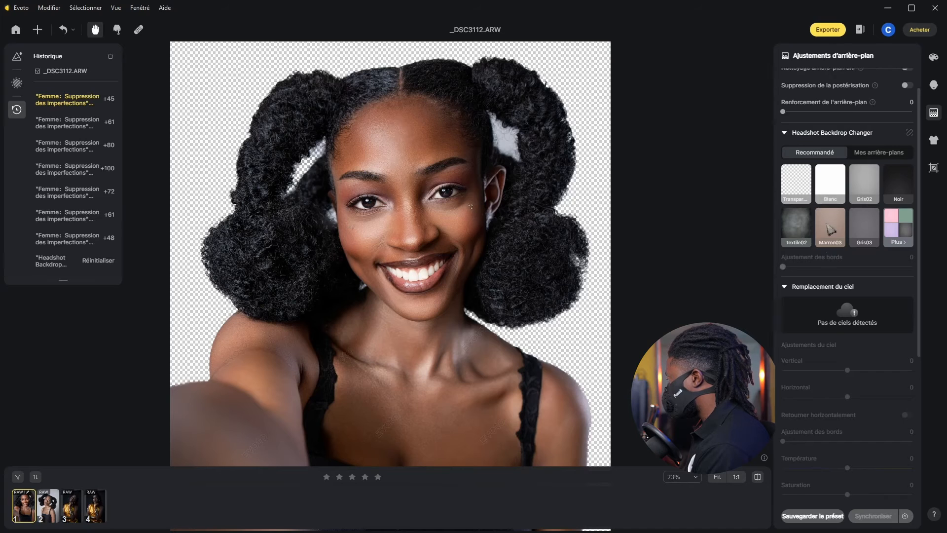
left_click(801, 214)
left_click(831, 217)
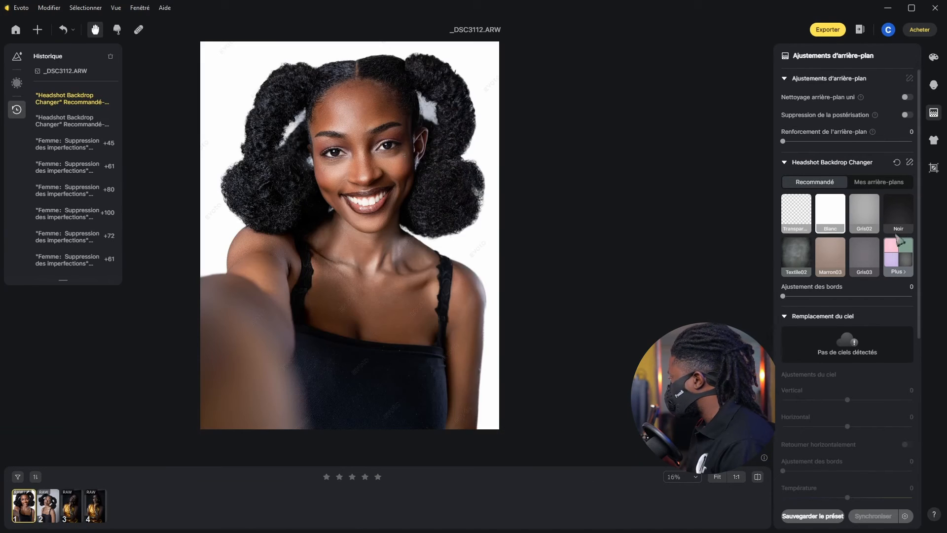
Open the full Headshot Backdrop Changer collection and compare the edited portrait with the original background
scroll(886, 232, "down", 2)
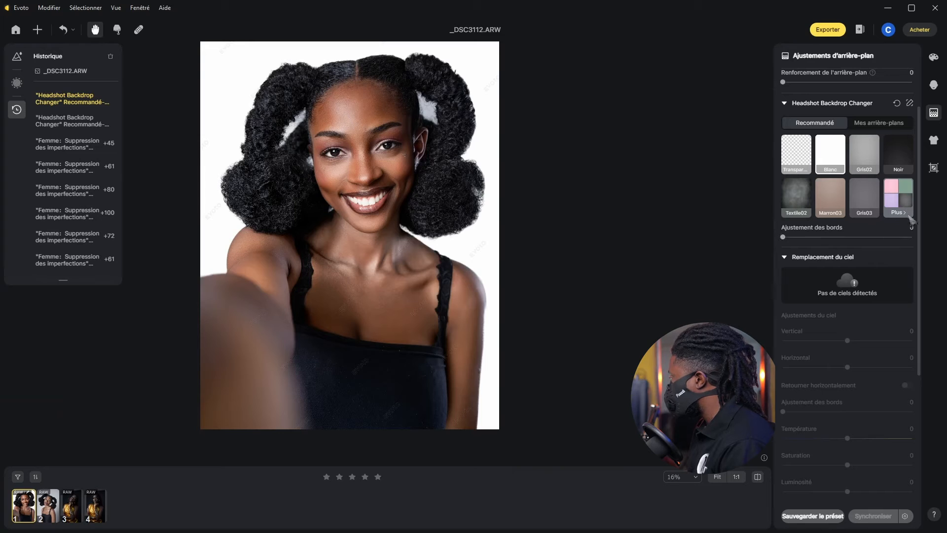
left_click(899, 209)
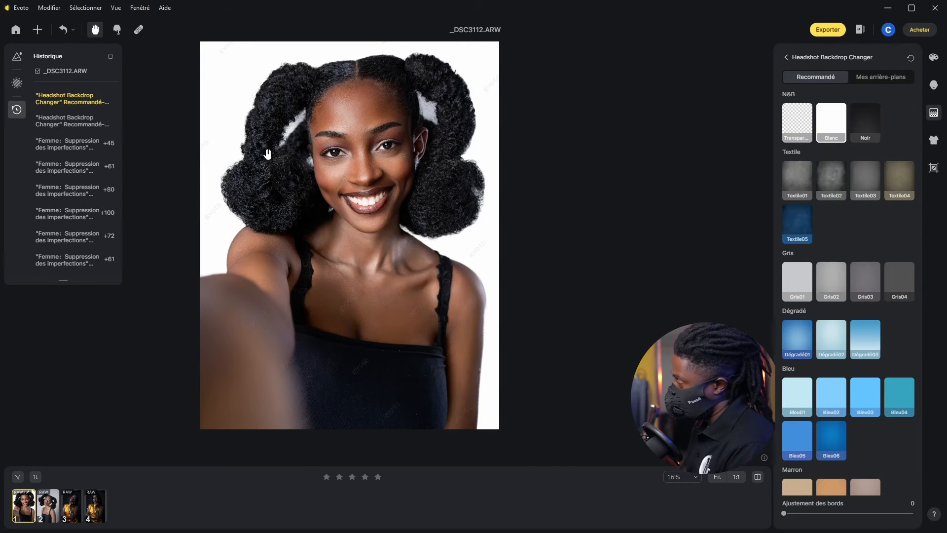
scroll(267, 145, "up", 2)
scroll(304, 153, "down", 5)
scroll(342, 130, "up", 3)
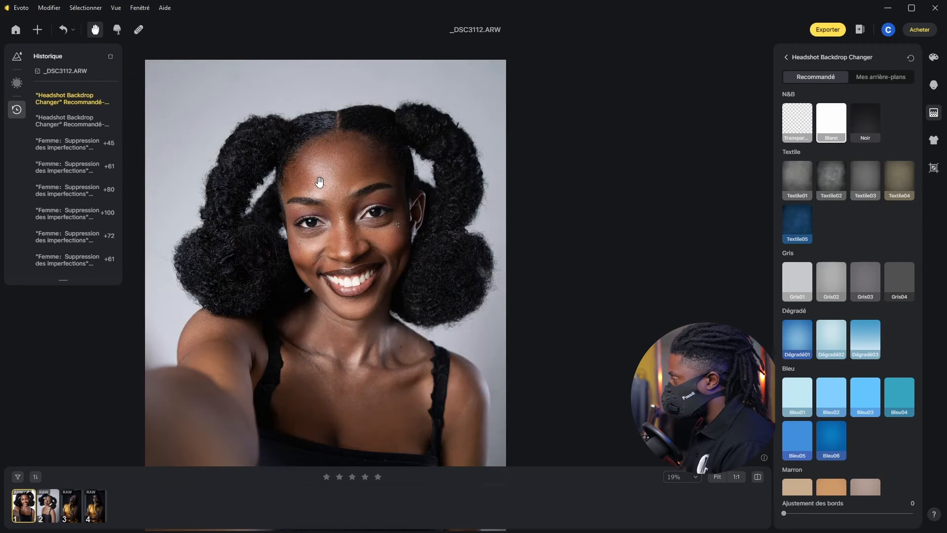
left_click(319, 182)
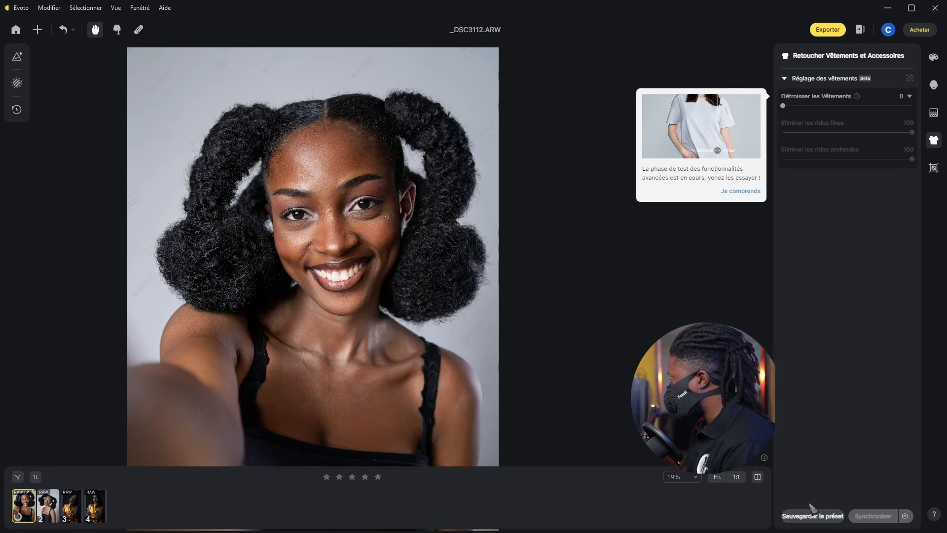
Start a new Combinaison preset from the current adjustments and name it "retouche"
left_click(814, 516)
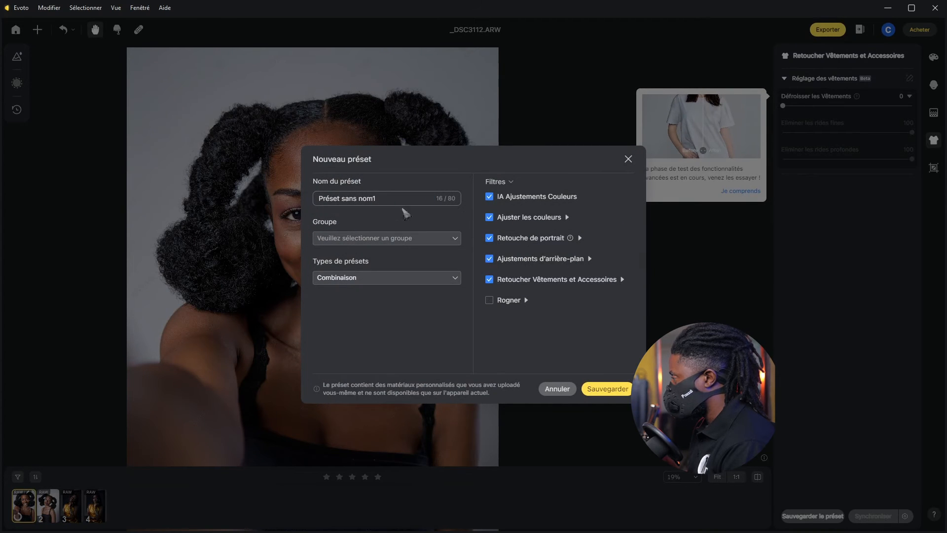
left_click(395, 202)
key("ctrl+a")
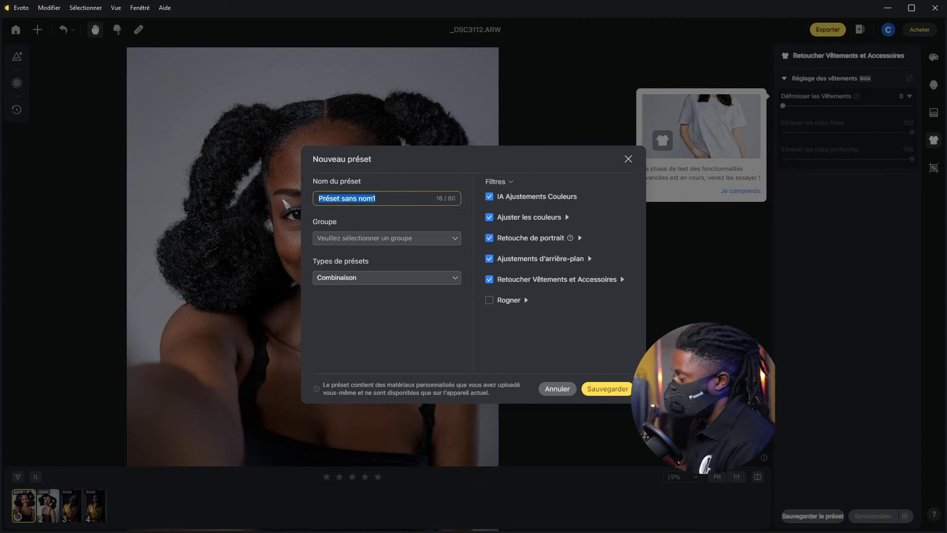
type("retouche")
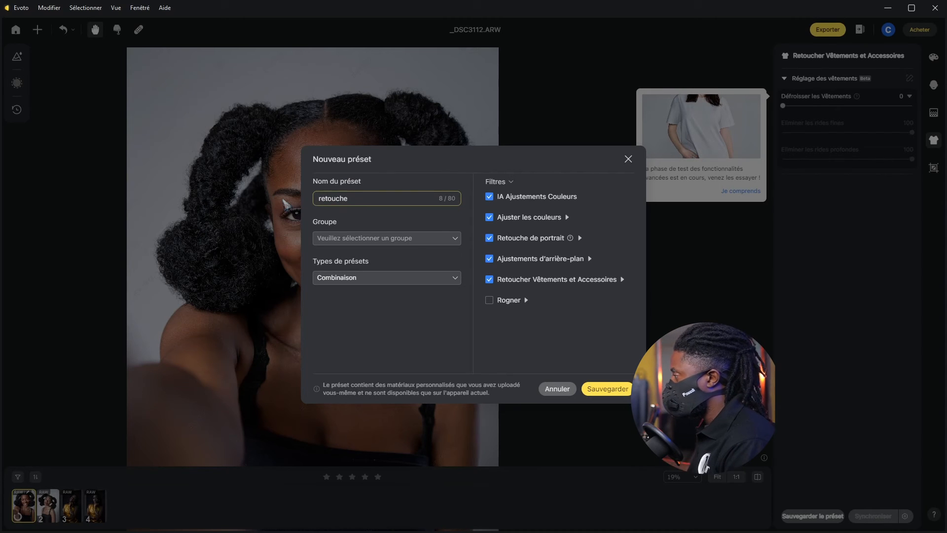
key("Return")
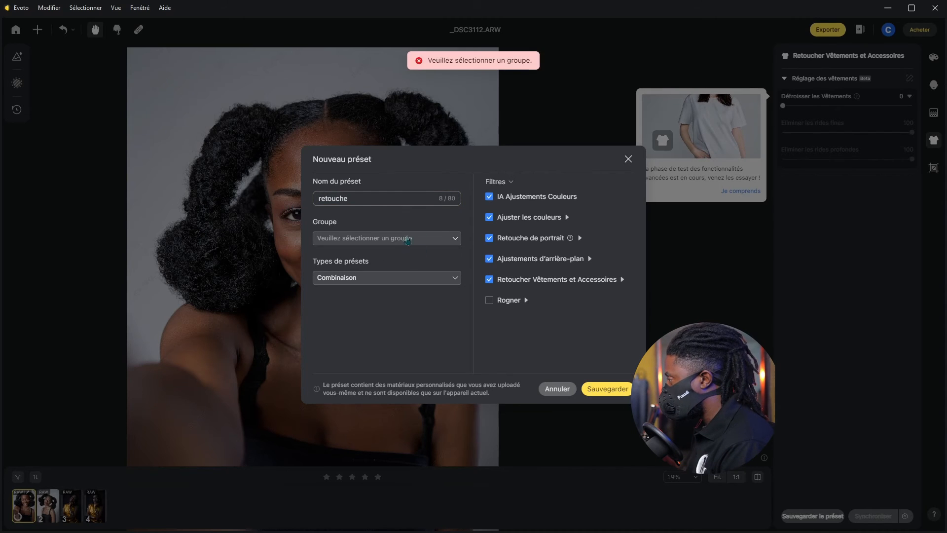
Create a new preset group with the creator's name in its title and save the retouche preset in it
left_click(456, 239)
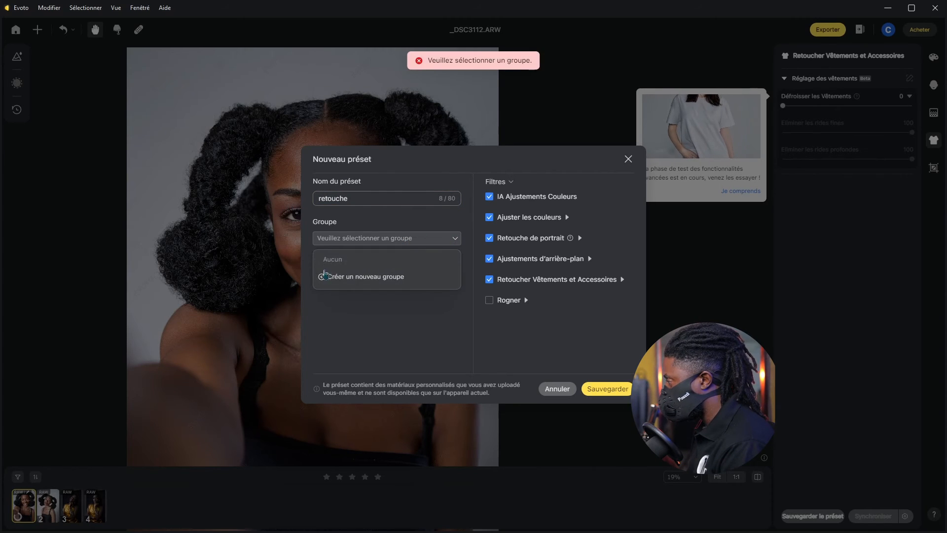
left_click(340, 277)
type("C")
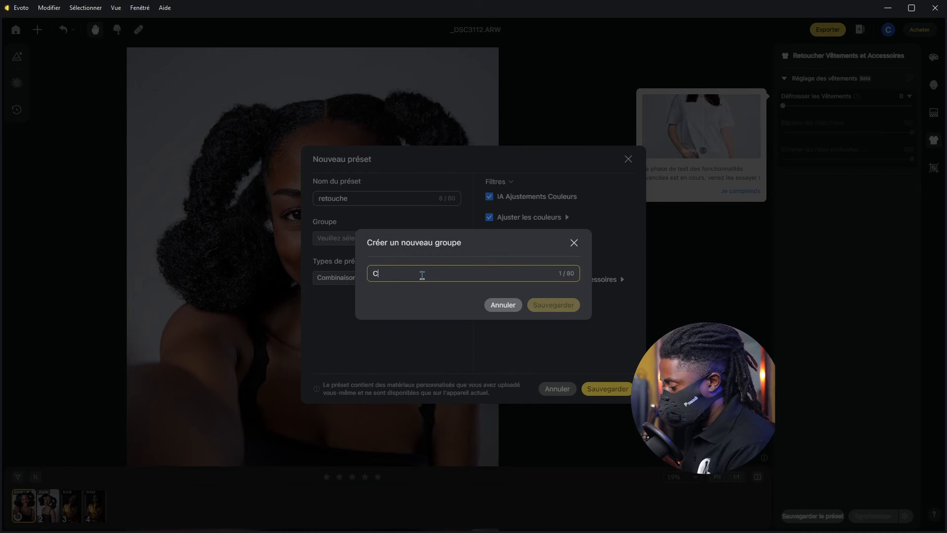
type("hris T")
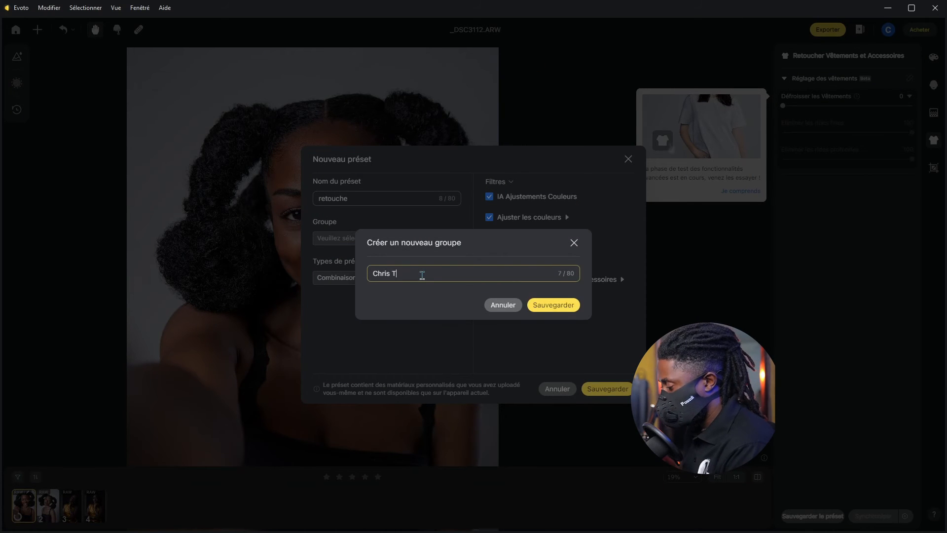
type("uto")
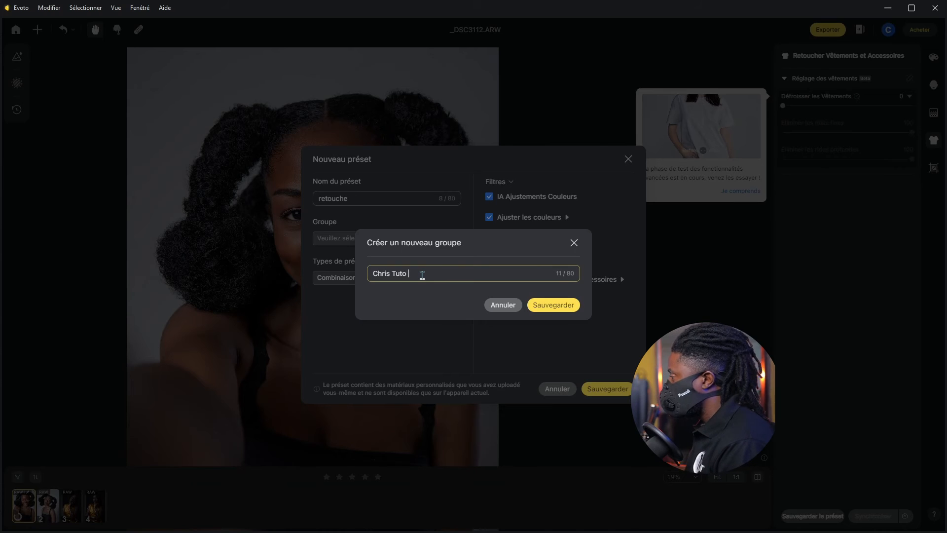
left_click(552, 306)
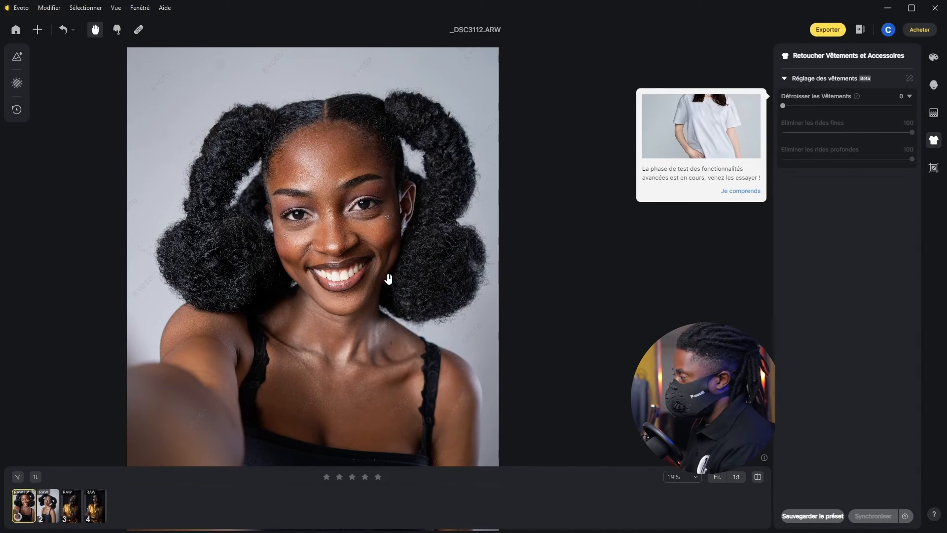
Synchronise the first portrait's colour, portrait, background and clothing adjustments to the second portrait, leaving Rogner excluded
scroll(377, 219, "up", 4)
scroll(319, 252, "down", 1)
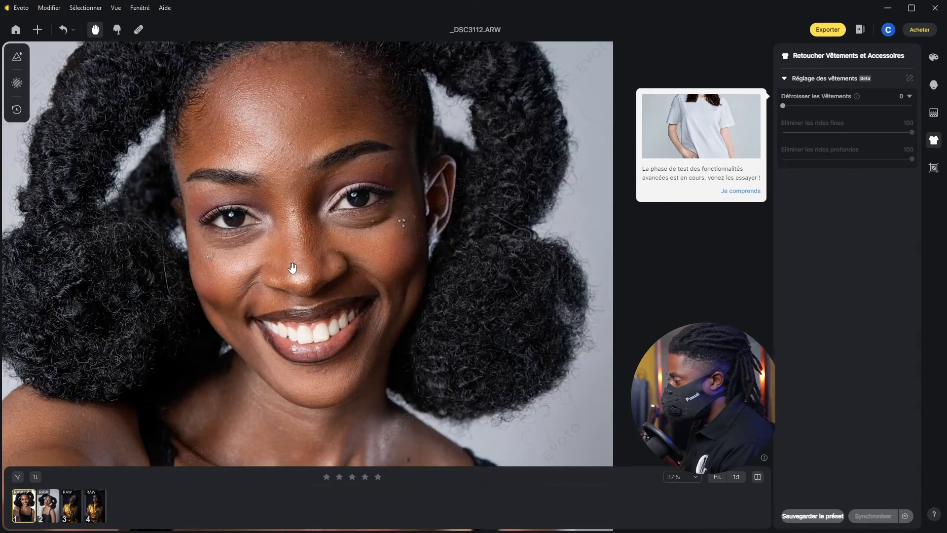
key("Right")
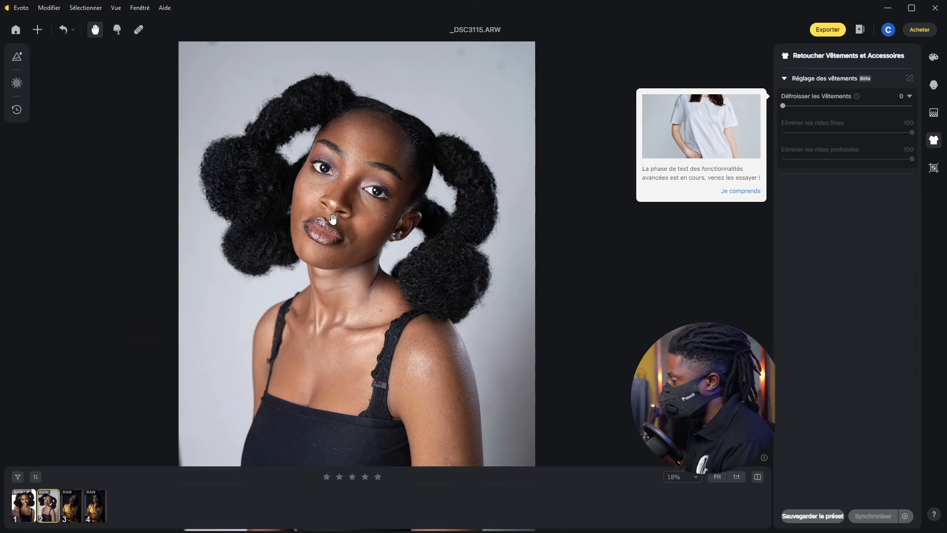
key("Left")
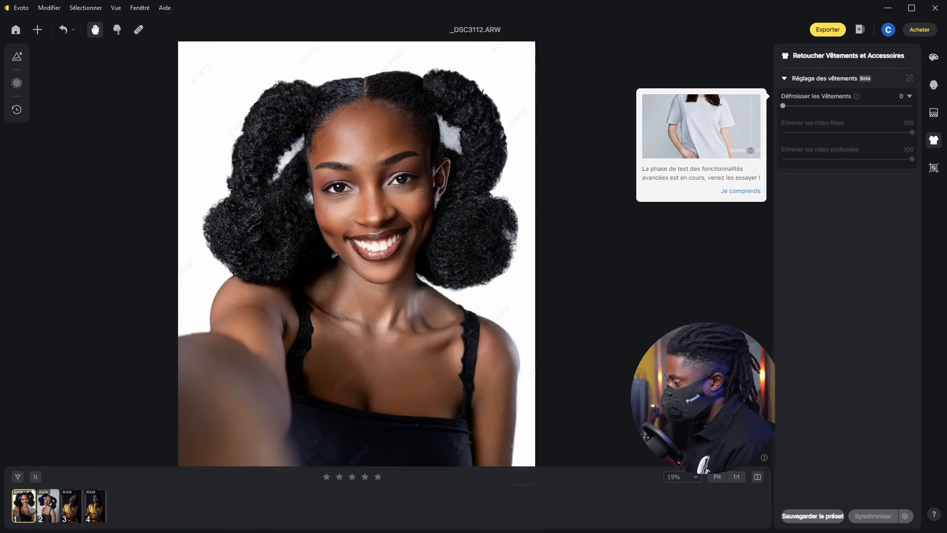
left_click(49, 509, "ctrl")
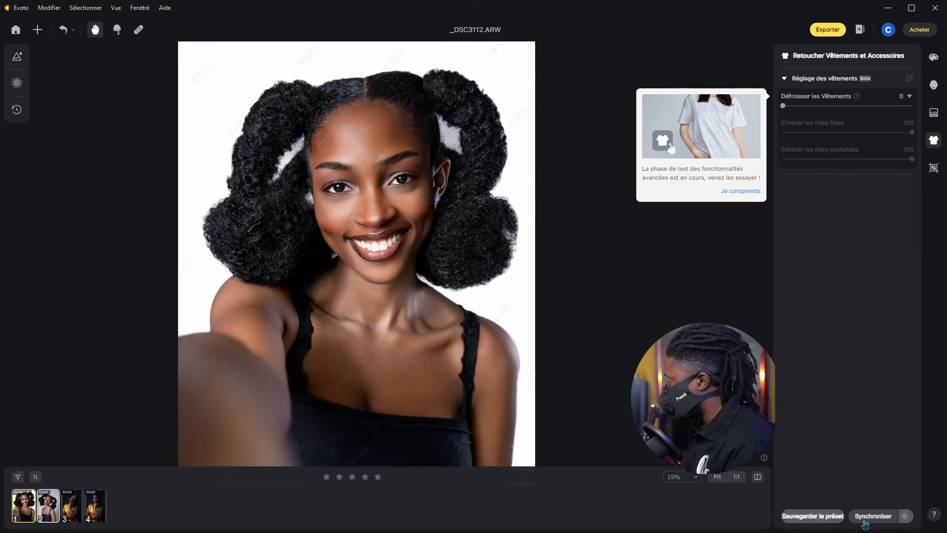
left_click(868, 517)
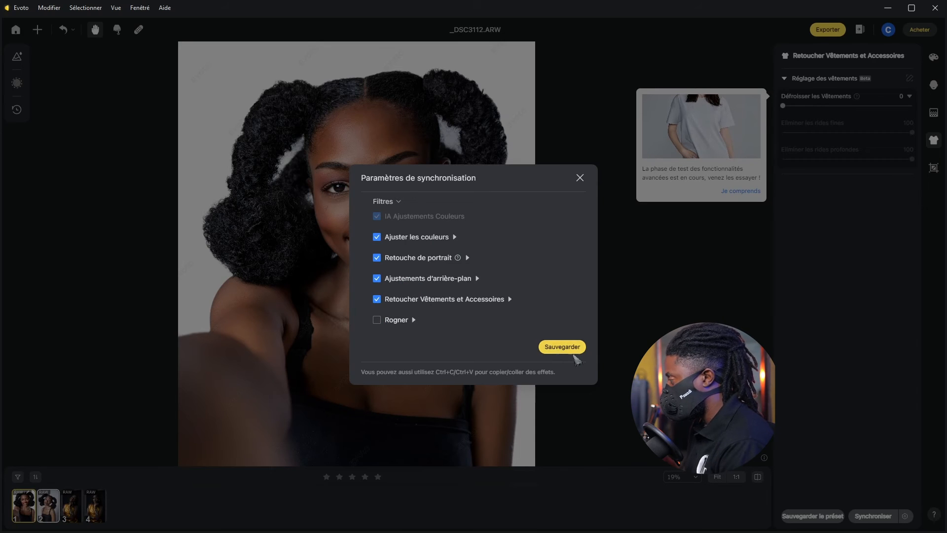
left_click(562, 348)
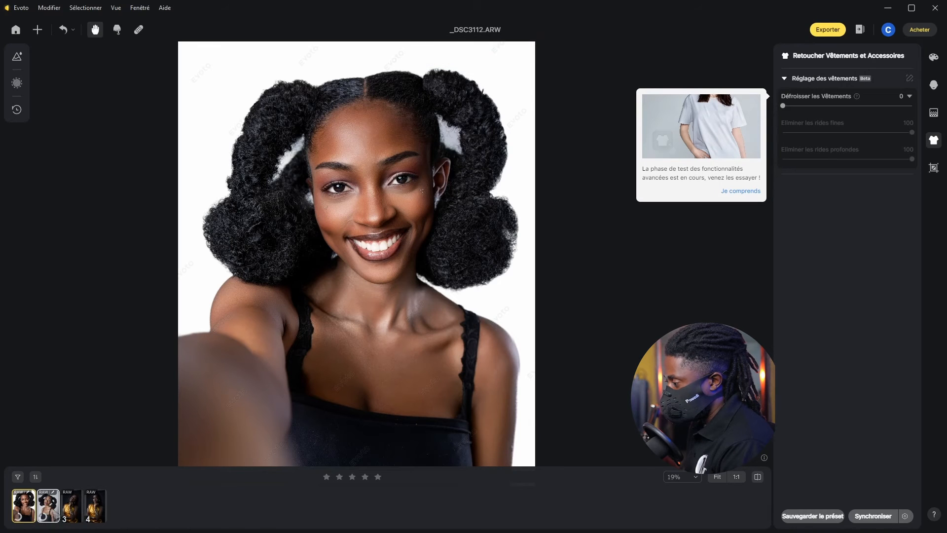
Open the second portrait and compare its synchronised retouch with the original photo, looking closely at the face
left_click(50, 513)
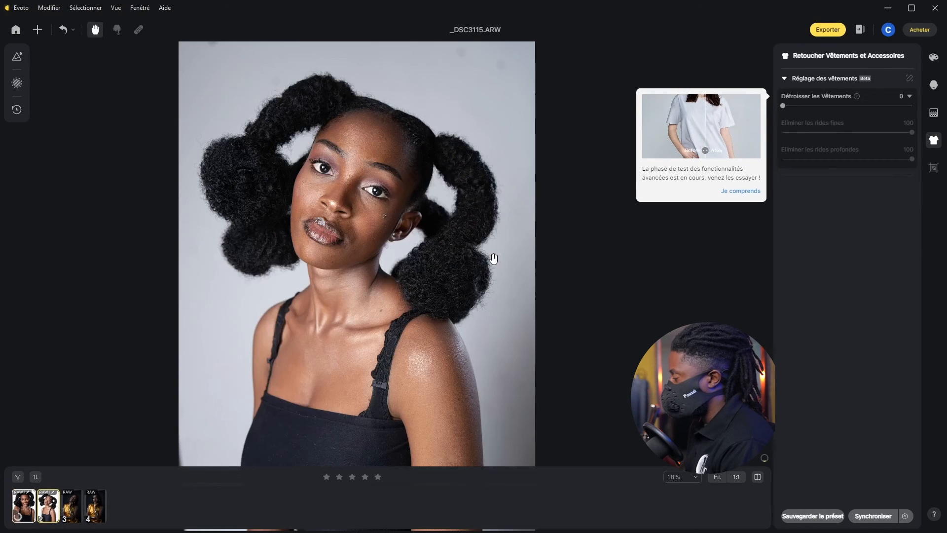
scroll(401, 198, "up", 1)
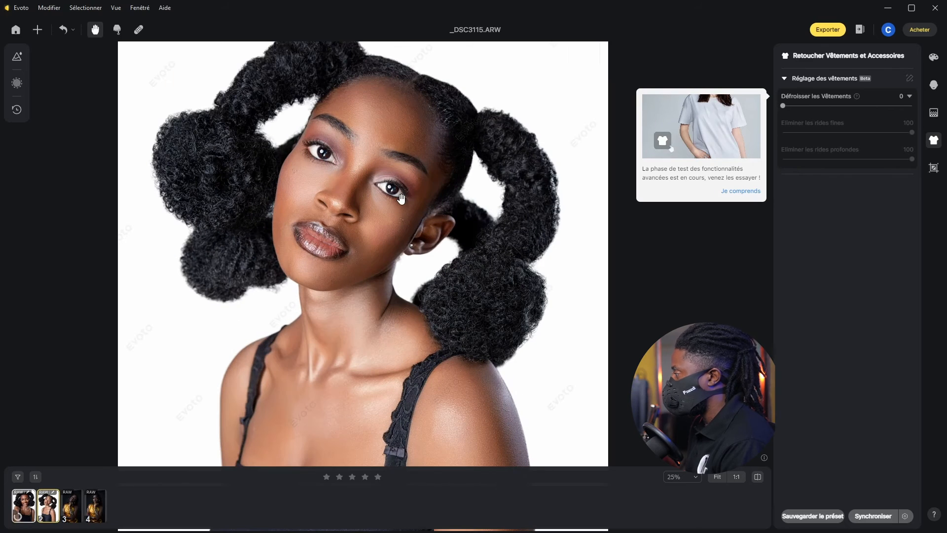
left_click(401, 200)
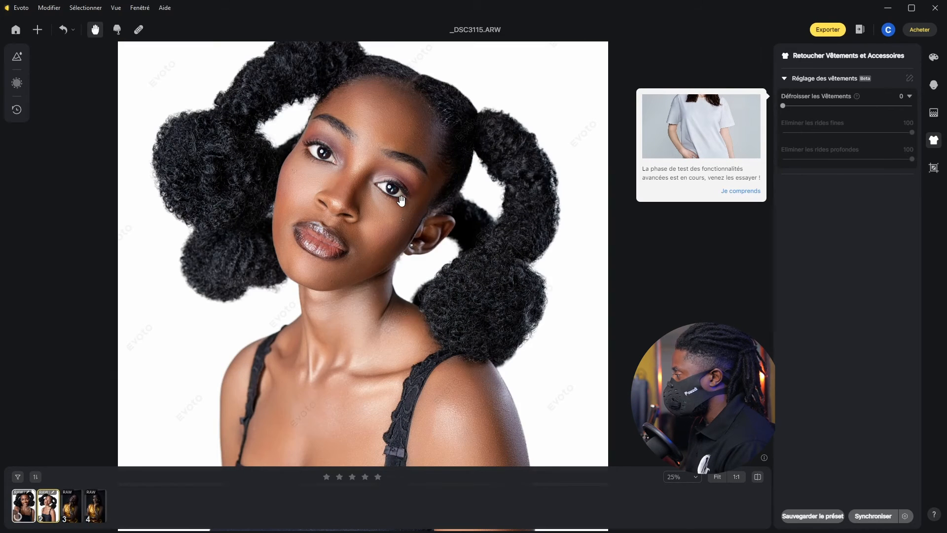
left_click(401, 200)
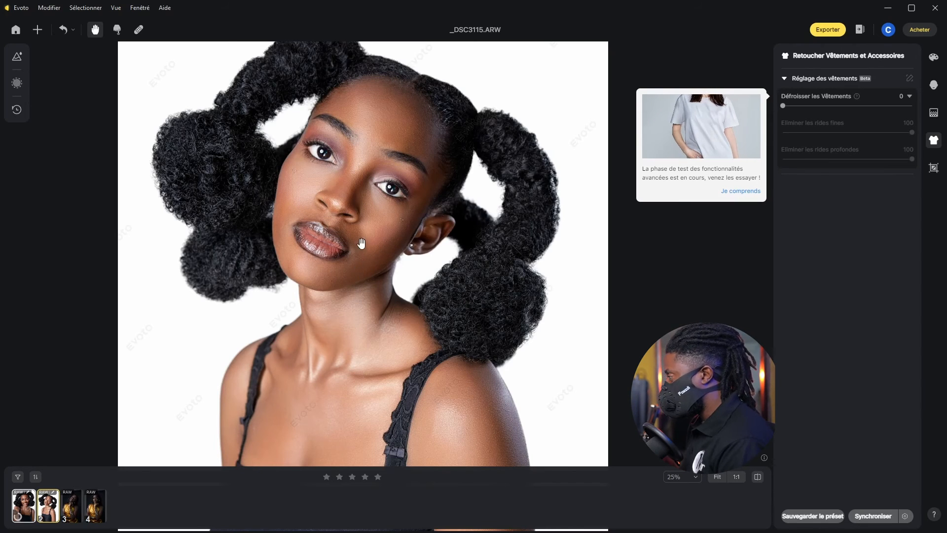
left_click(358, 270)
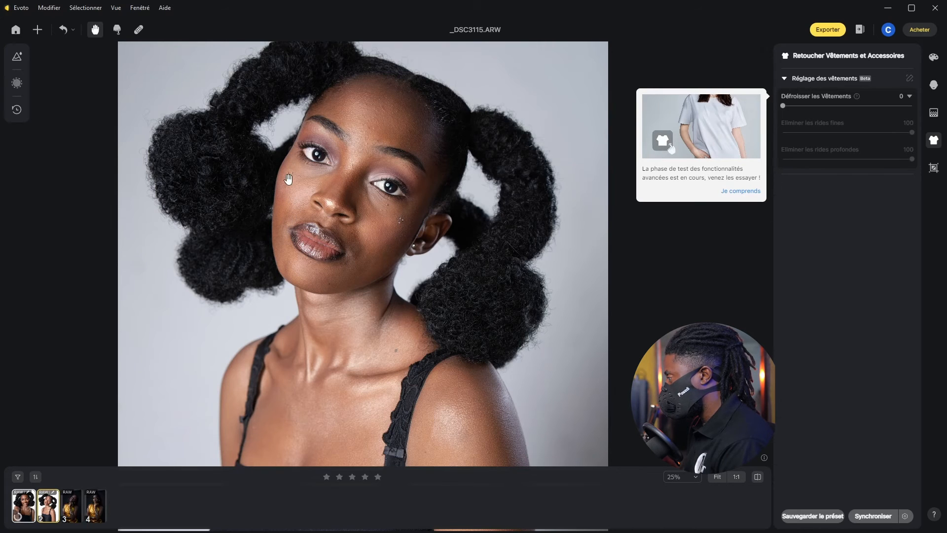
left_click(289, 181)
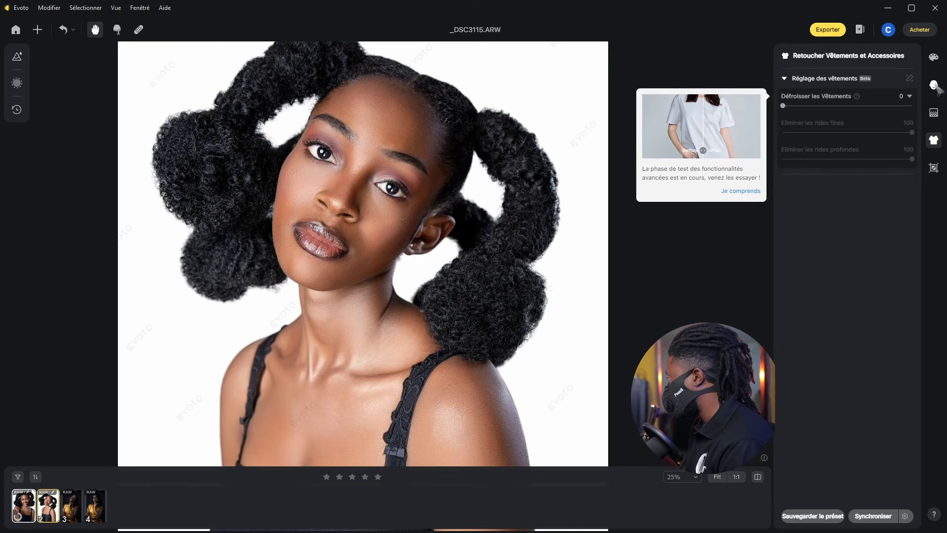
Keep Symétrie enabled, set the second portrait's Symétrie faciale to 34, and compare the retouch with the original
left_click(934, 85)
scroll(875, 285, "down", 5)
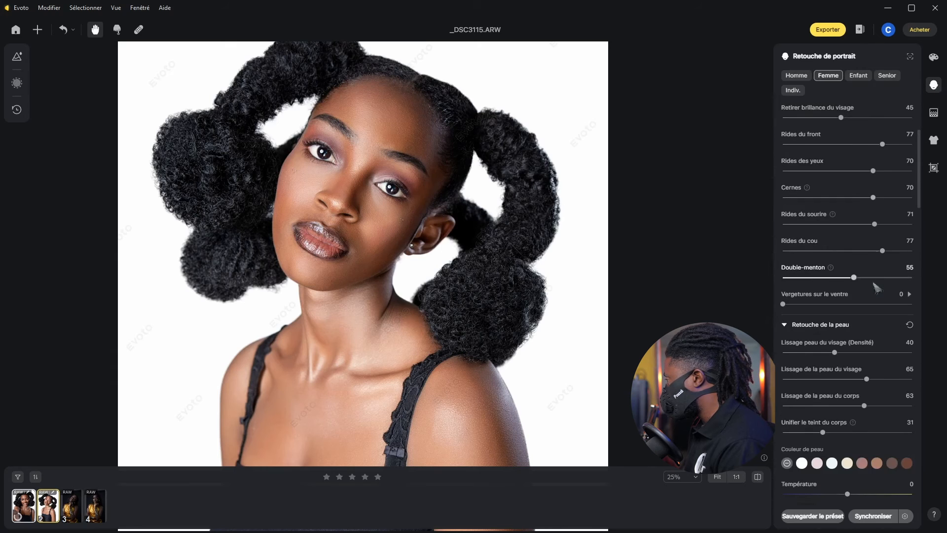
scroll(876, 289, "down", 10)
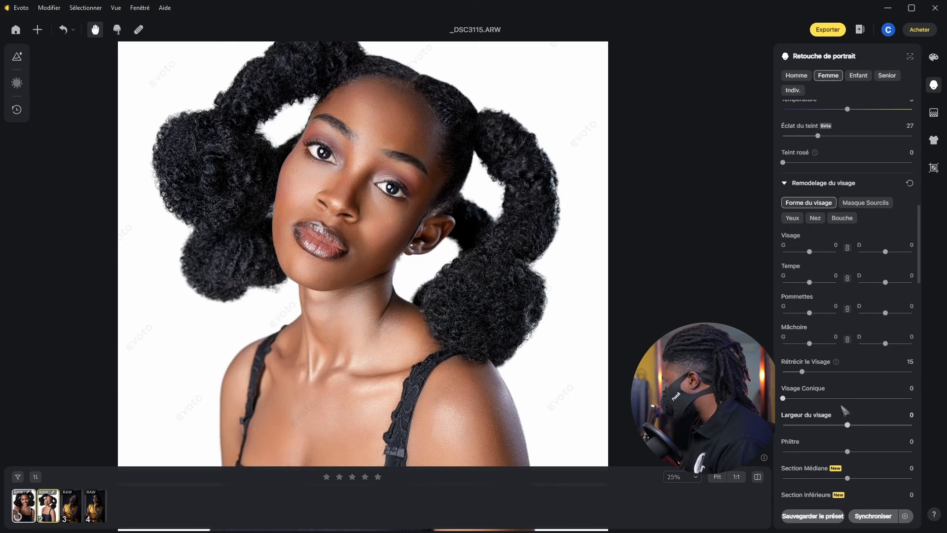
scroll(855, 403, "down", 4)
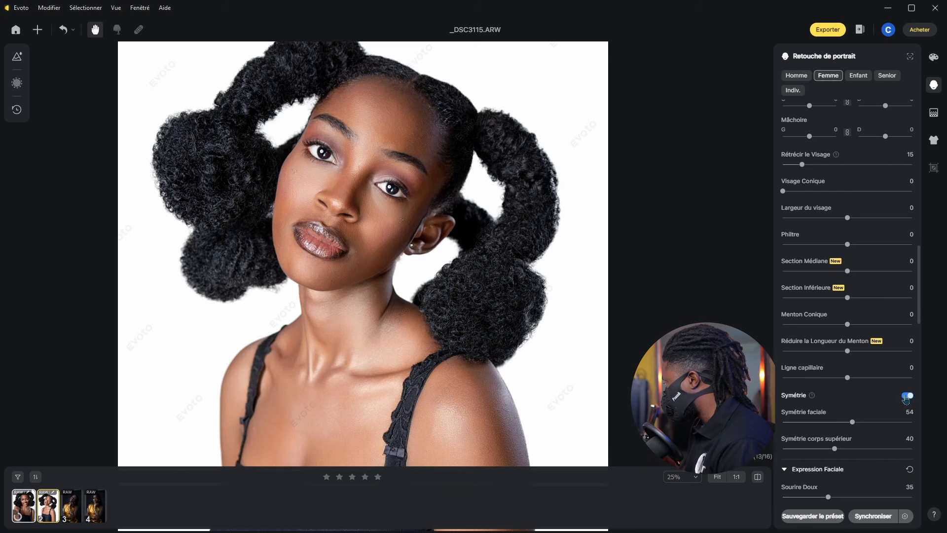
left_click(906, 396)
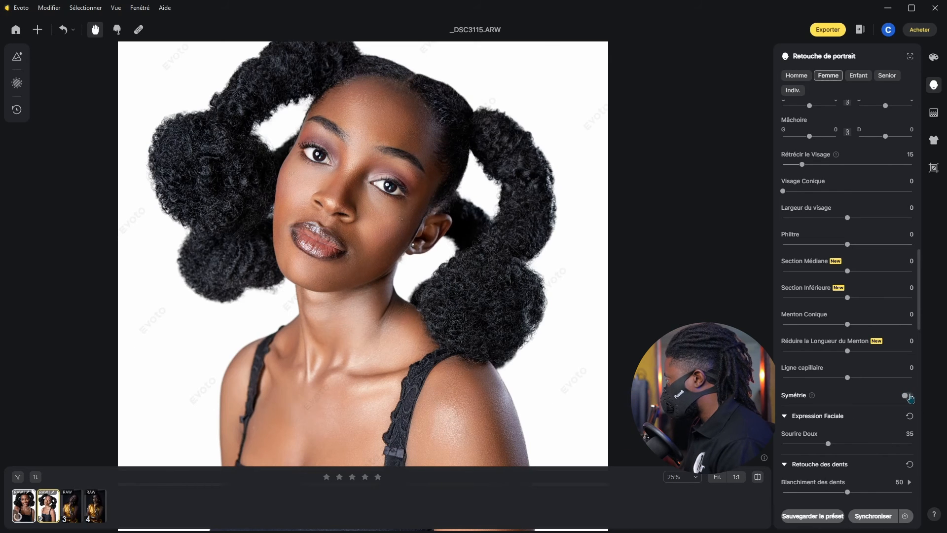
left_click(907, 396)
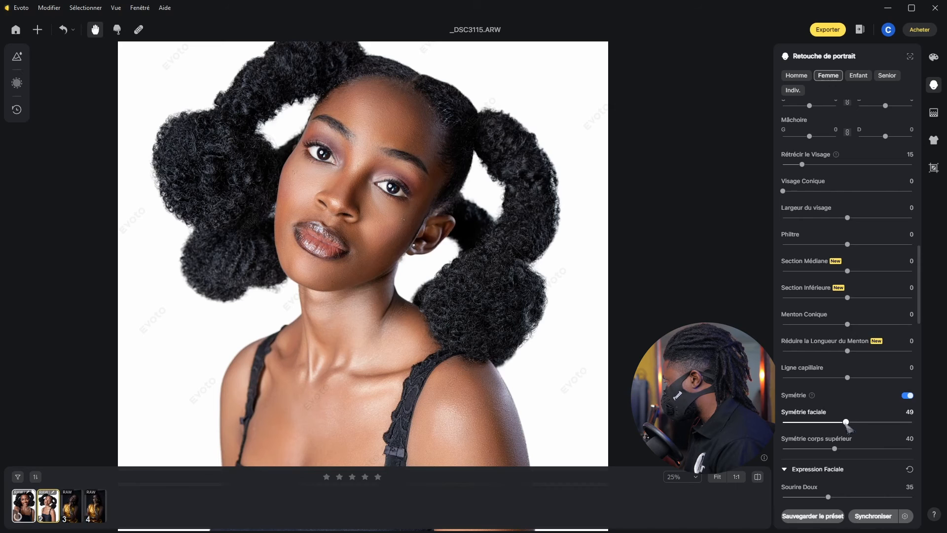
left_click_drag(847, 426, 840, 425)
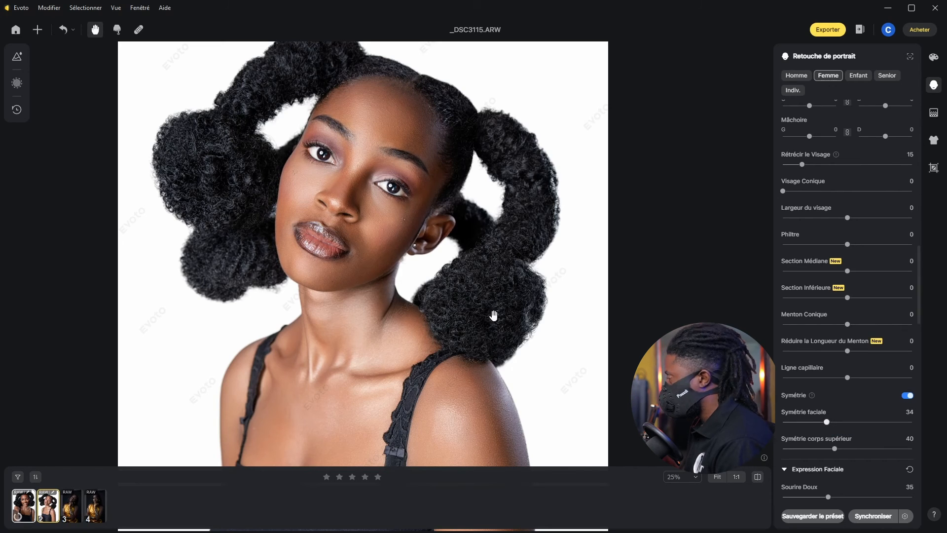
scroll(412, 224, "up", 1)
scroll(413, 223, "down", 2)
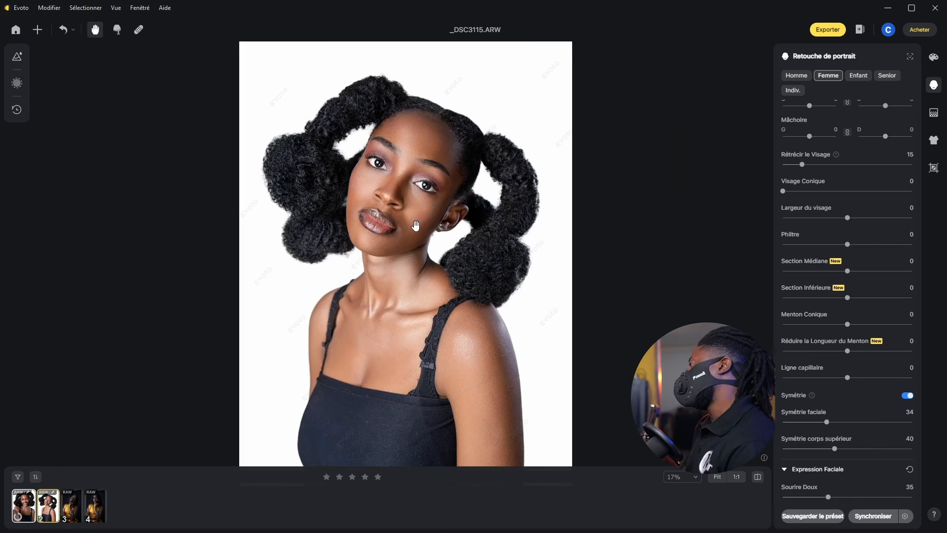
key("backslash")
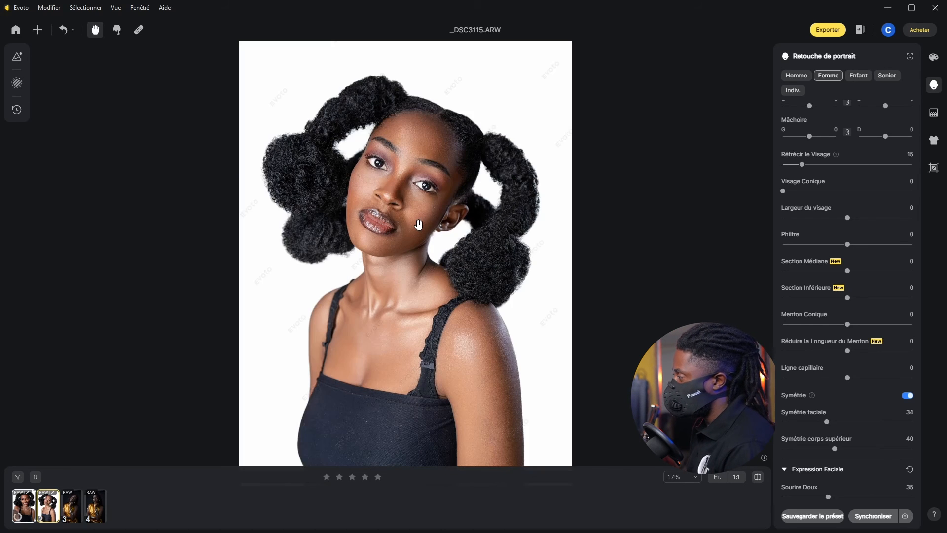
key("backslash")
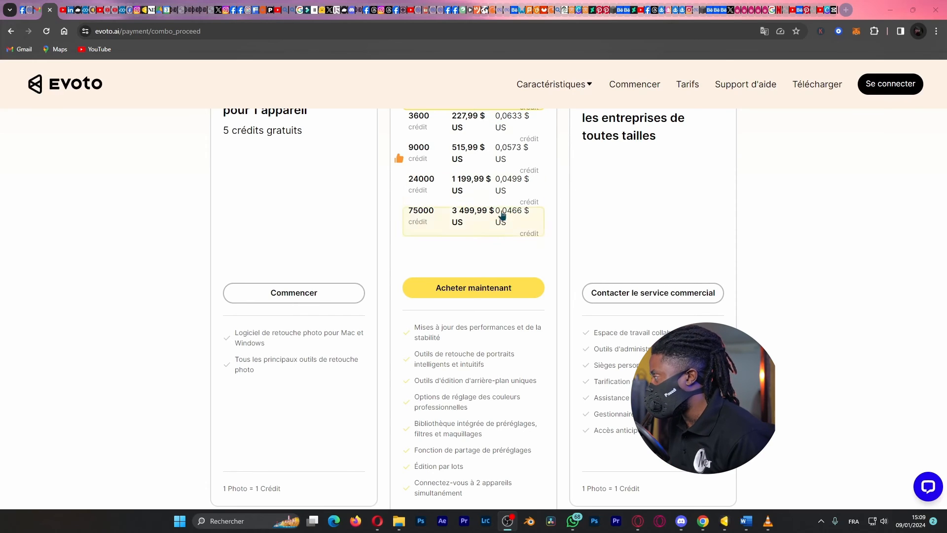
Review the Professionnel plan's credit packages and their prices on Evoto's pricing page in the browser
scroll(501, 211, "up", 4)
scroll(463, 268, "down", 1)
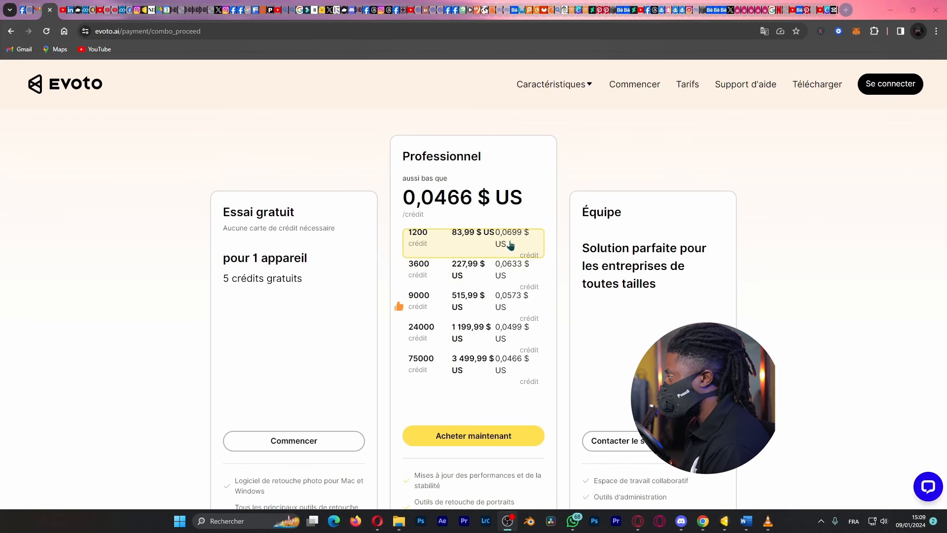
scroll(468, 248, "down", 1)
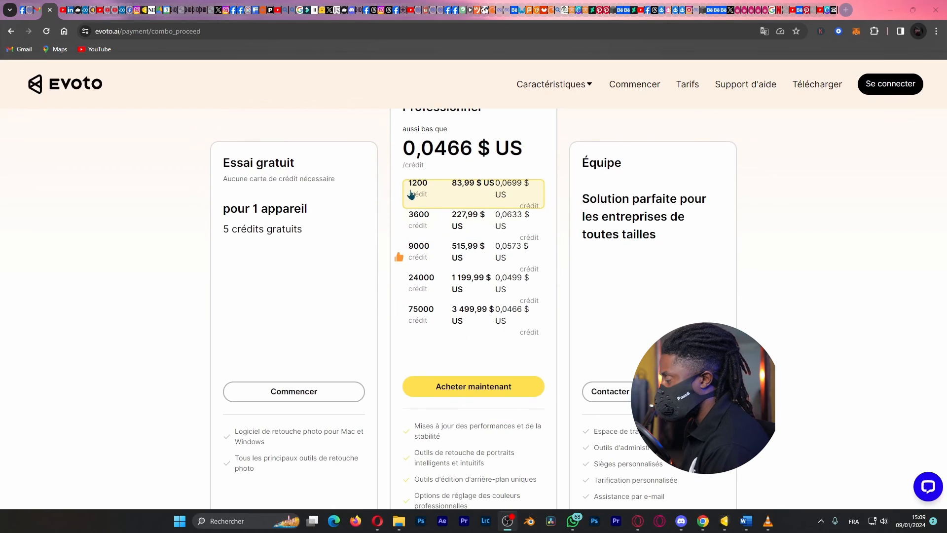
scroll(503, 174, "down", 1)
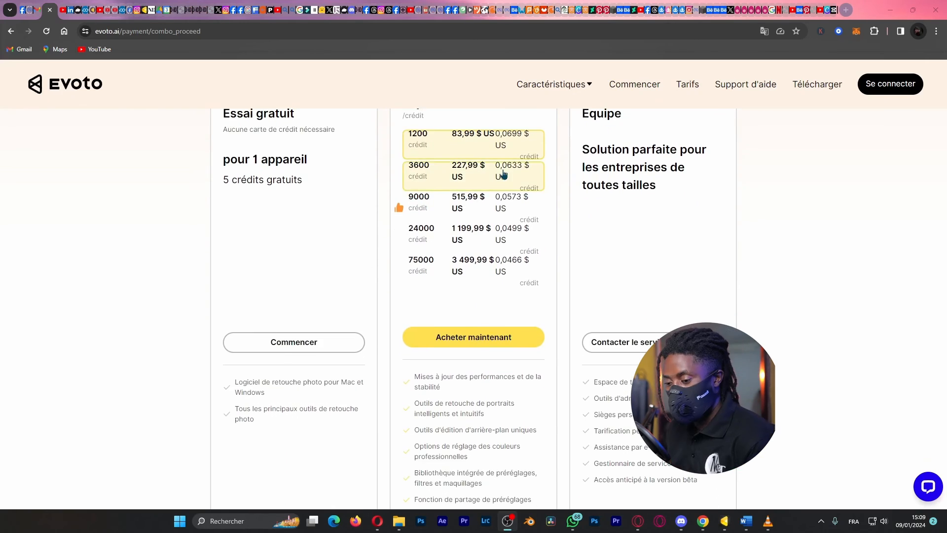